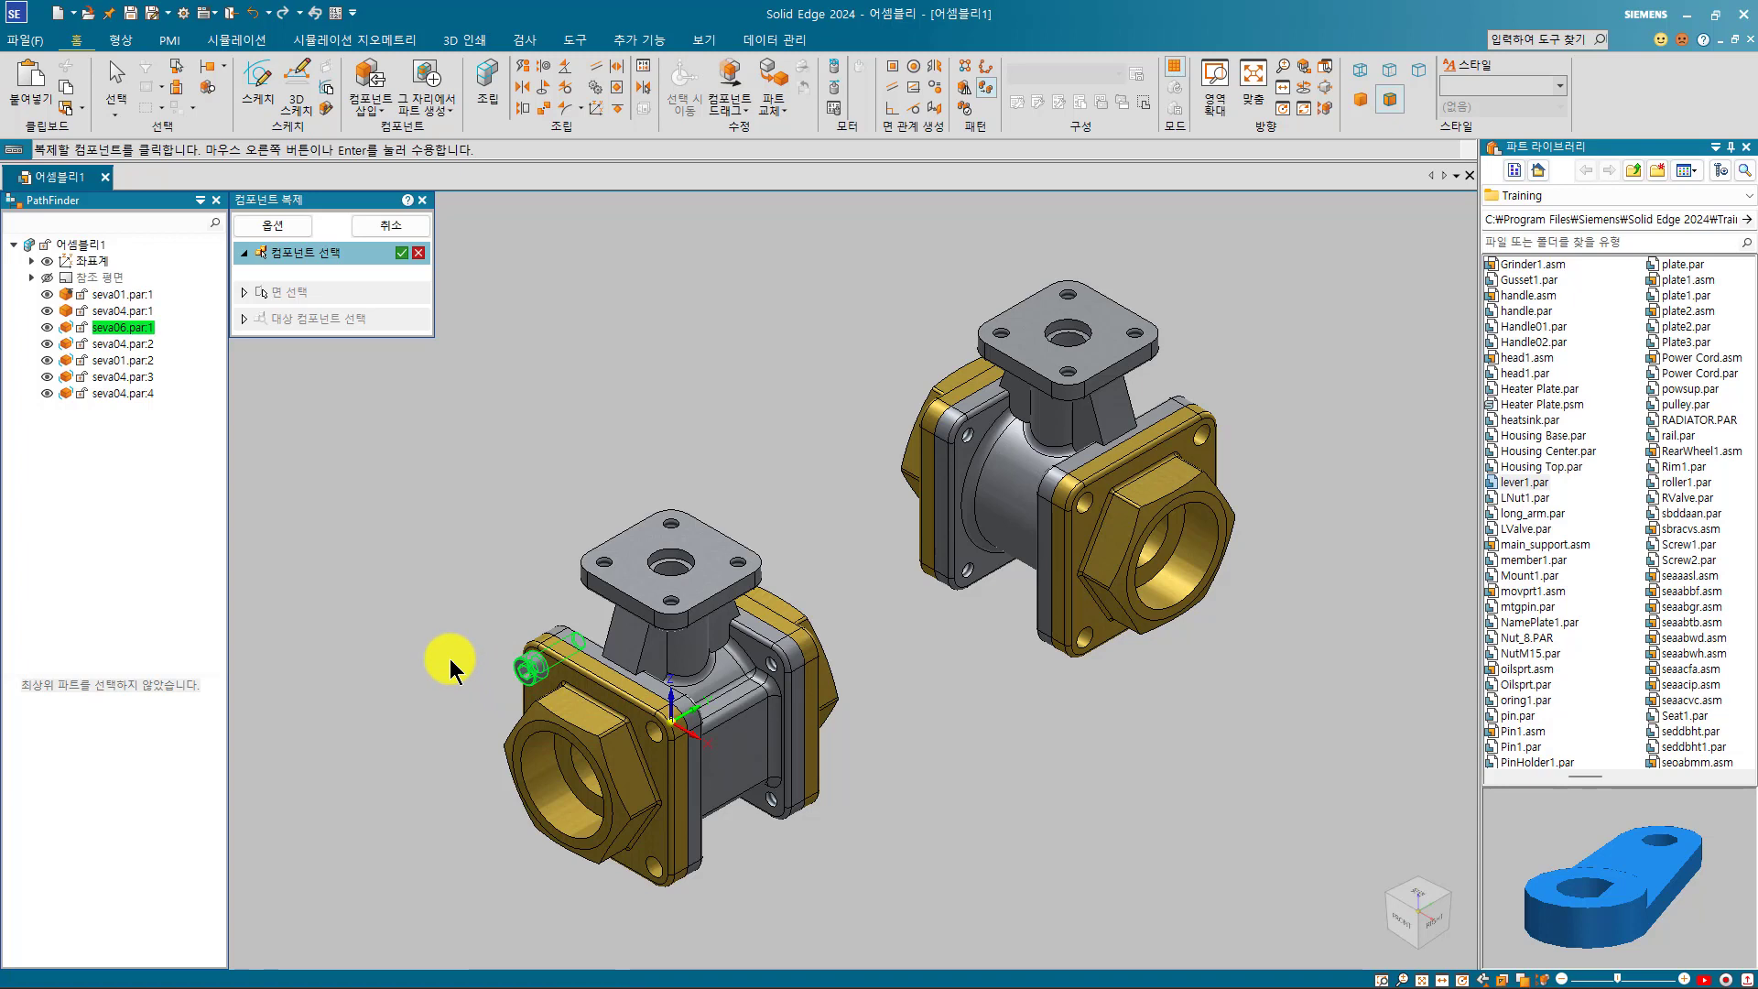
- Accept the seva06.par:1 screw for duplication and define the corner hole face of seva04.par:1 as the reference geometry
{"action": "right_click", "coordinate": [448, 651]}
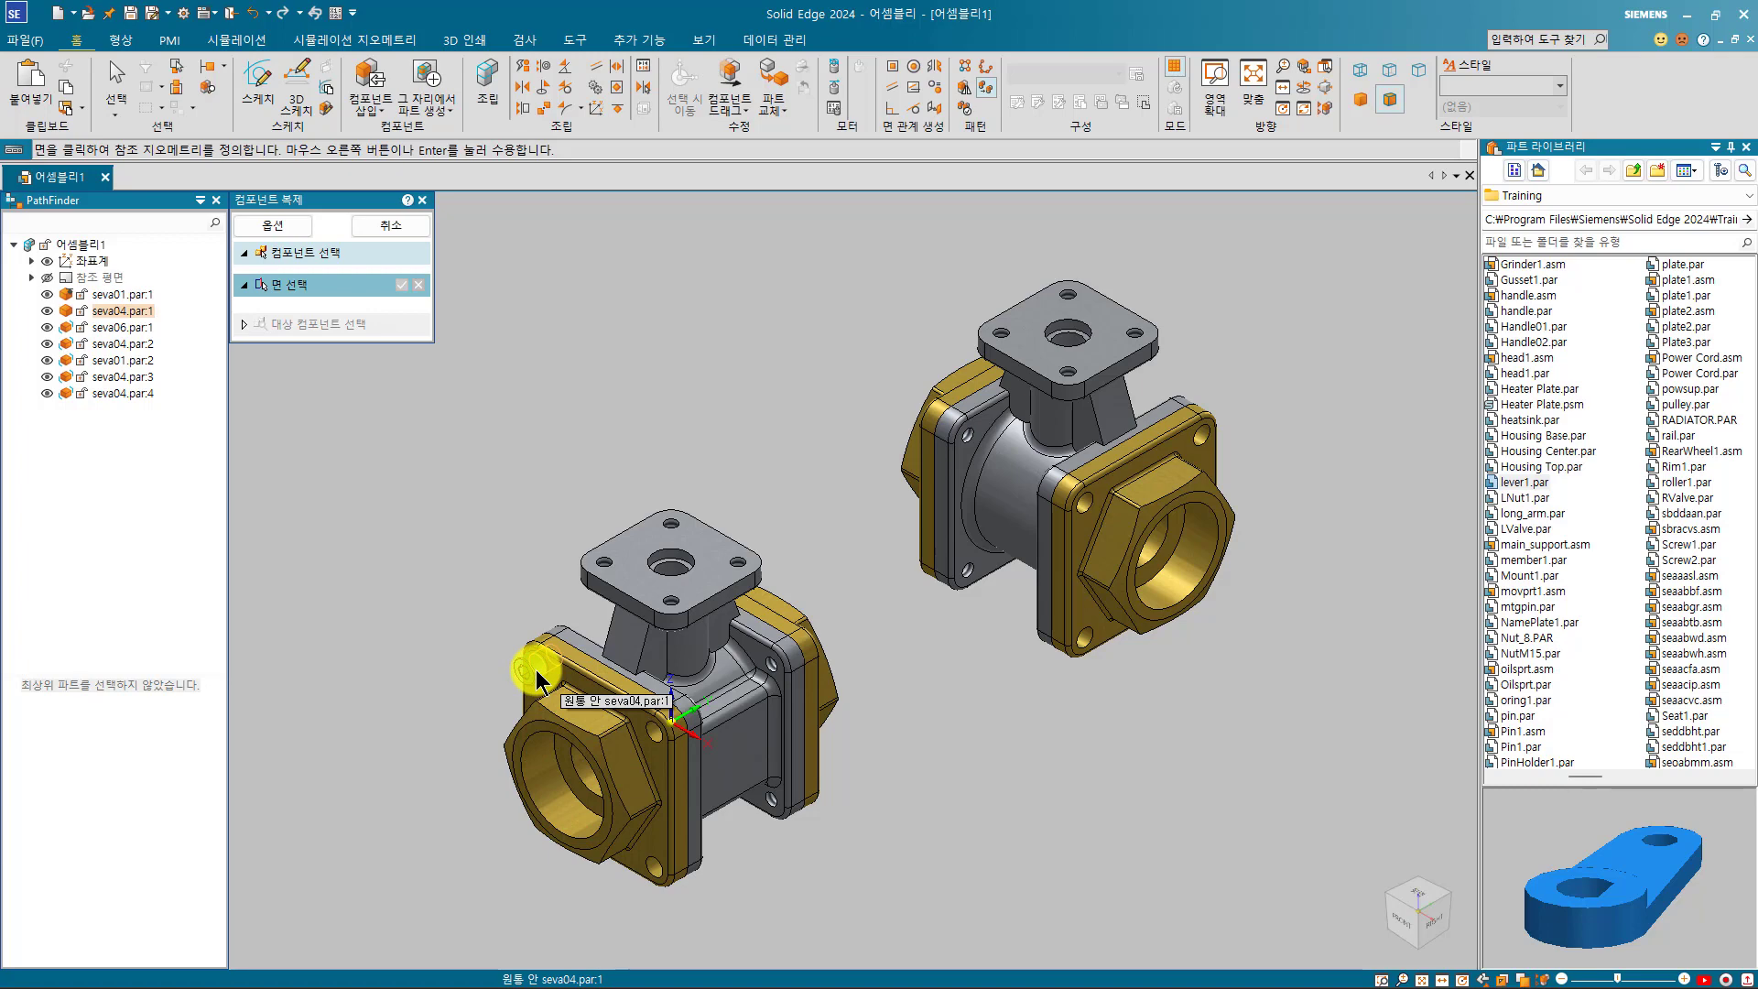
{"action": "scroll", "coordinate": [535, 678], "scroll_direction": "up", "scroll_amount": 8}
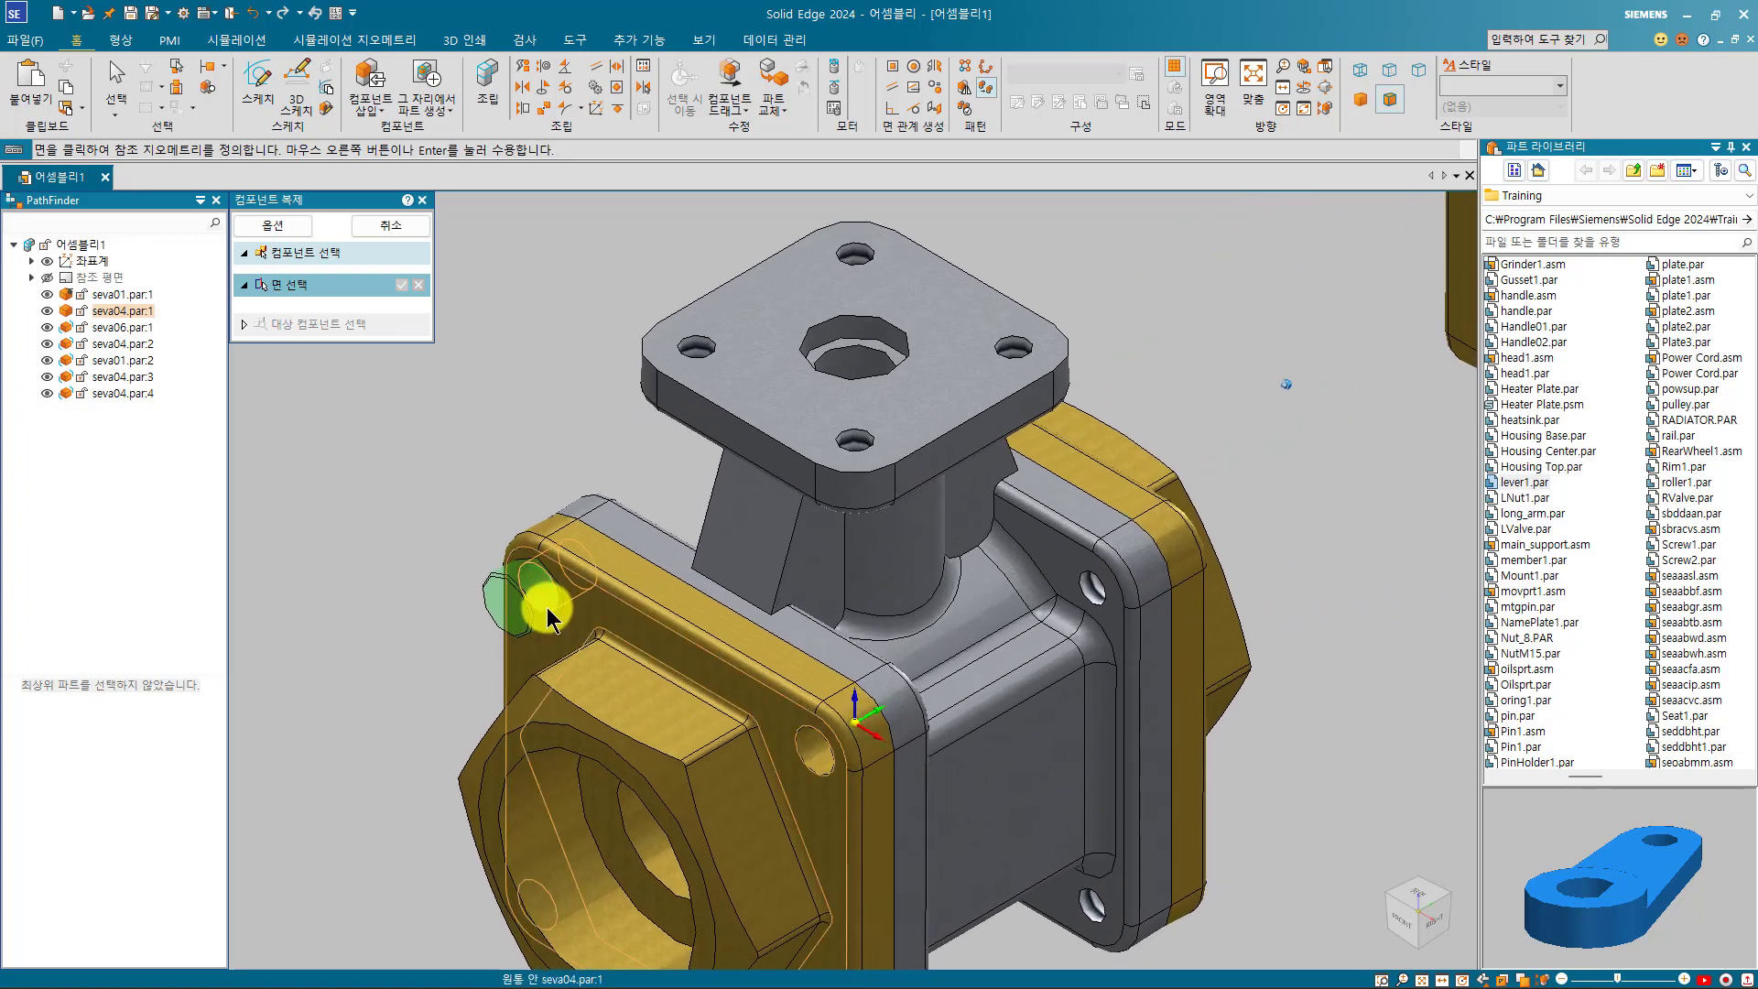
{"action": "left_click", "coordinate": [529, 590]}
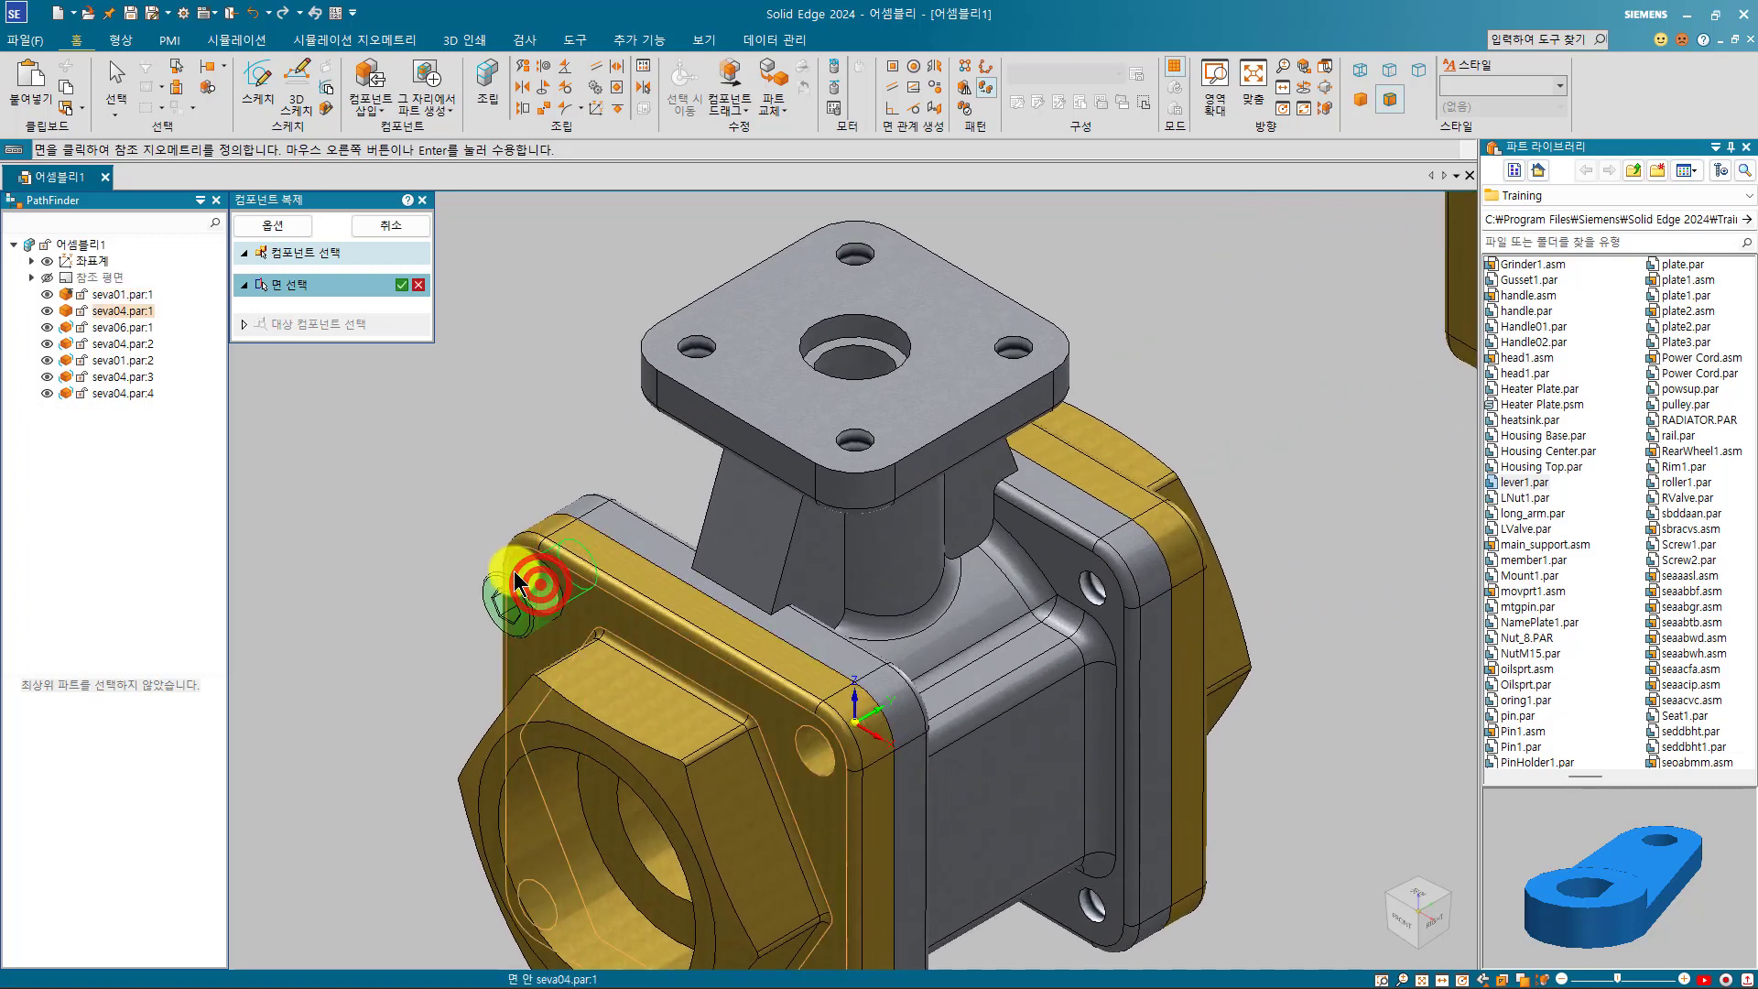
{"action": "right_click", "coordinate": [476, 403]}
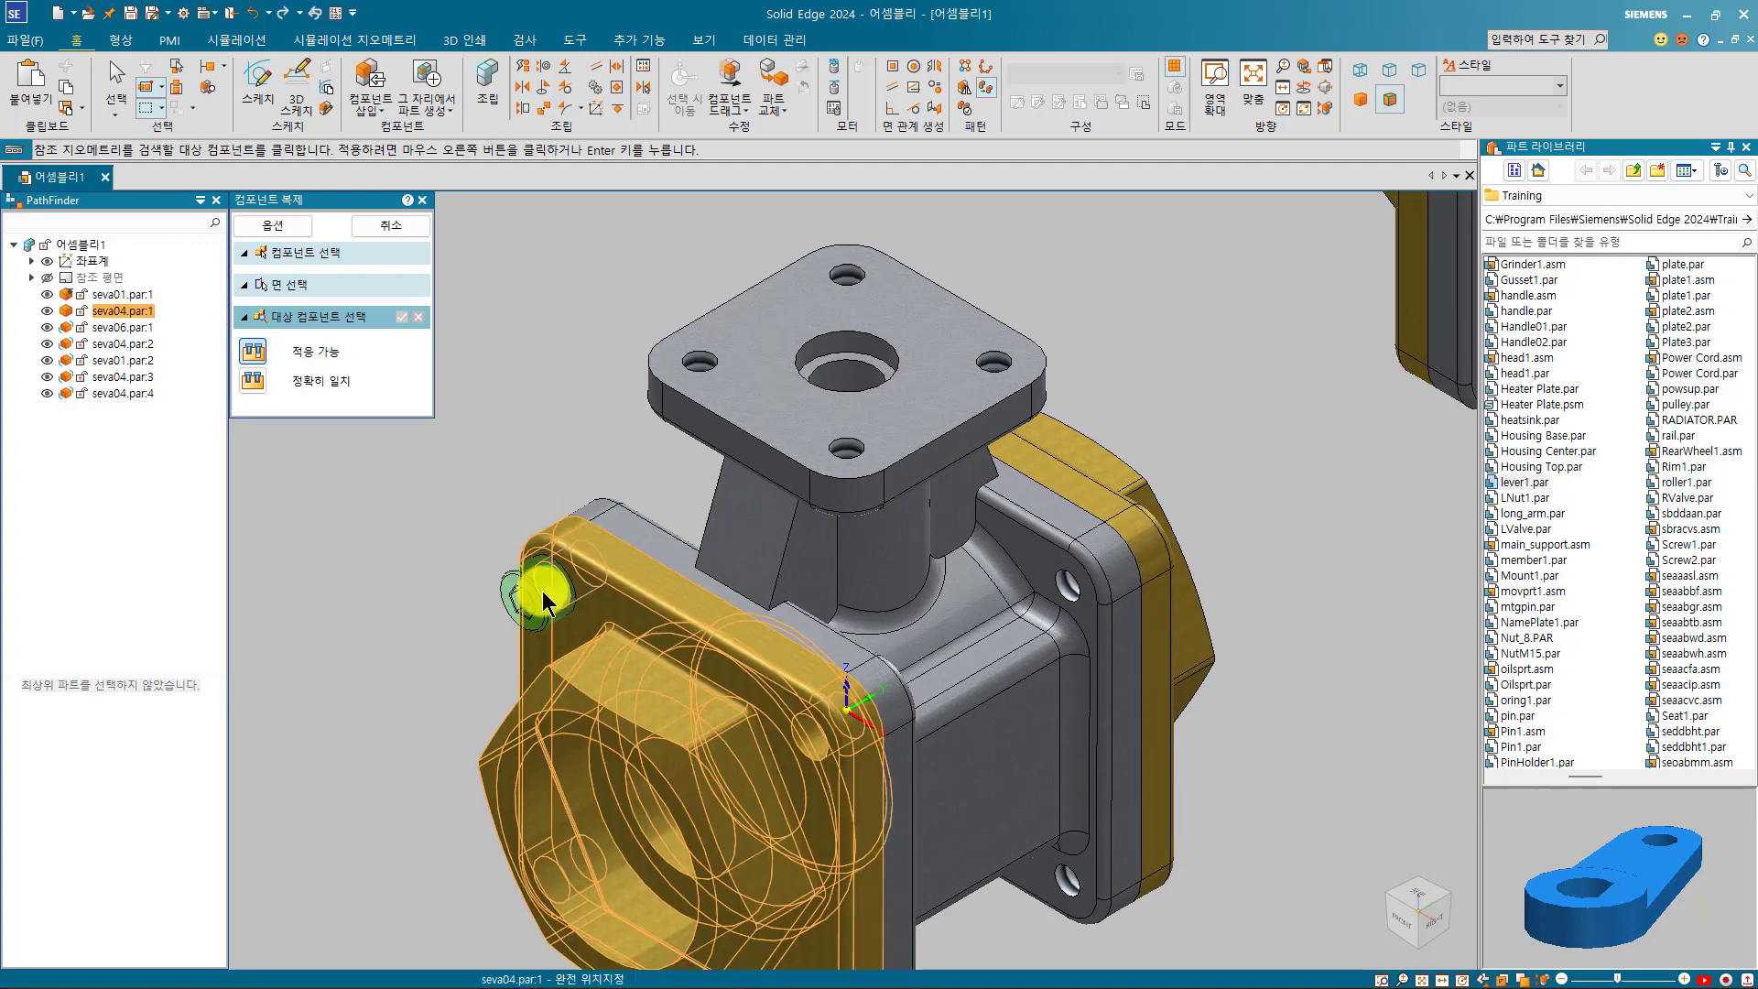
- Duplicate the screw onto the matching holes of all four seva04.par flanges on both valve bodies and finish the command
{"action": "scroll", "coordinate": [504, 443], "scroll_direction": "down", "scroll_amount": 3}
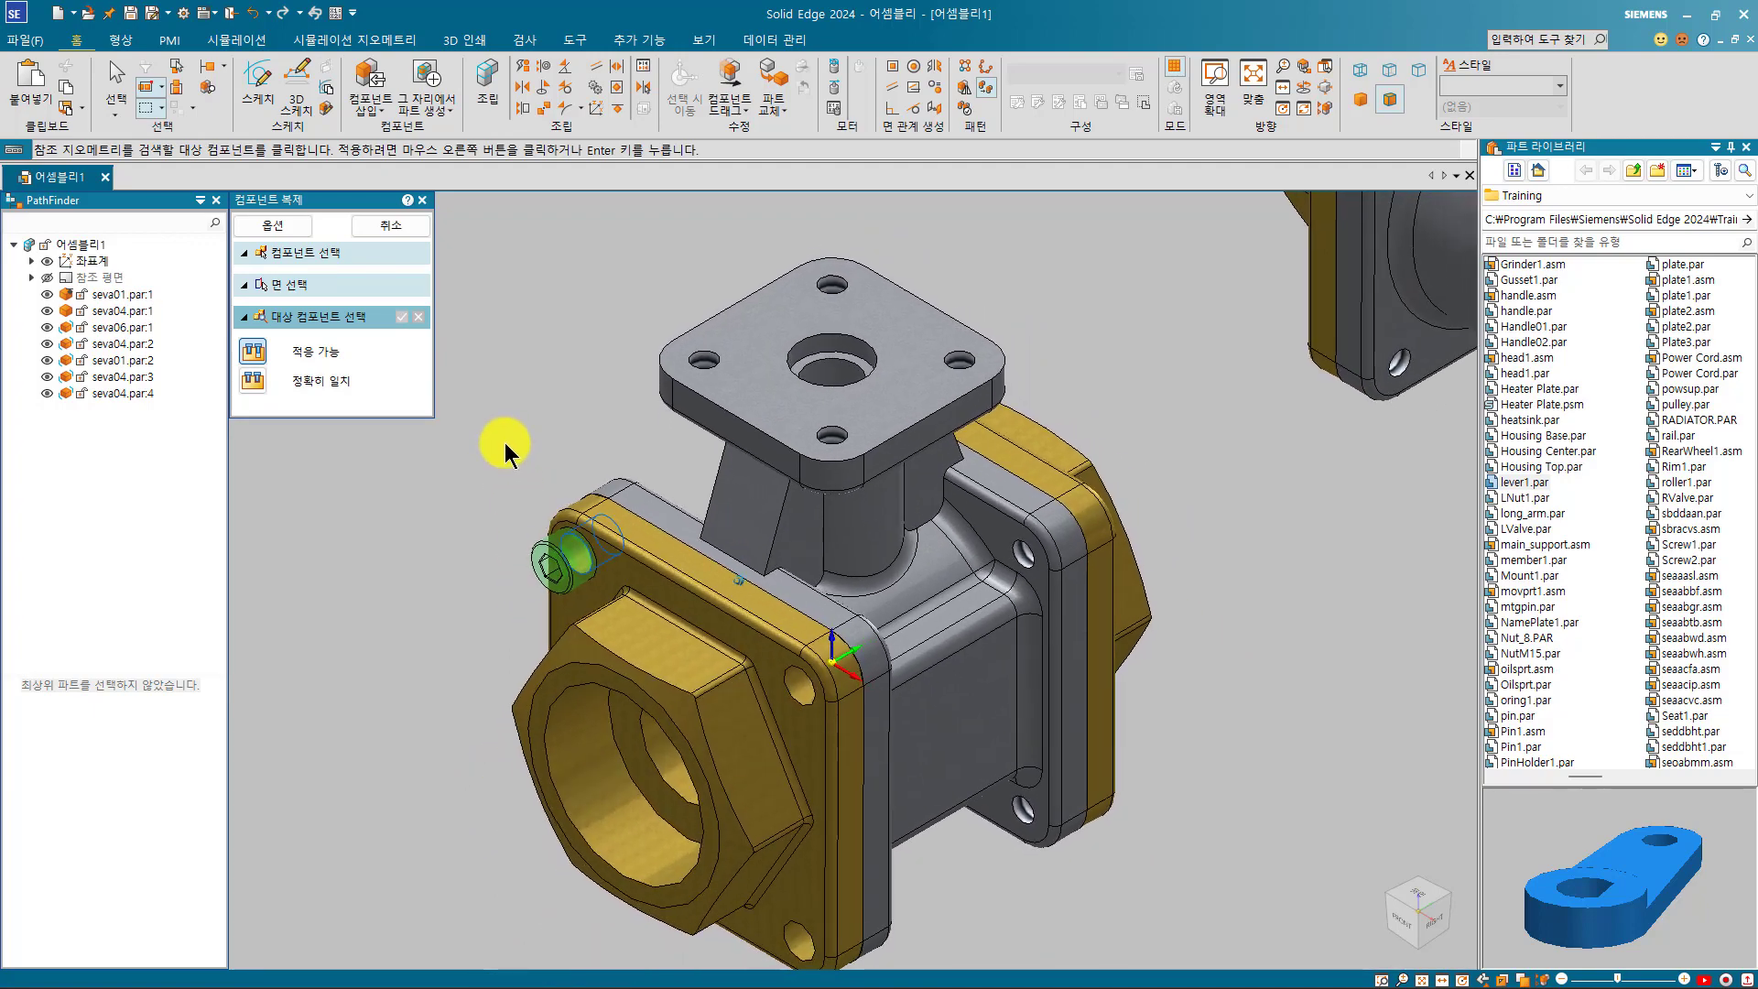
{"action": "scroll", "coordinate": [504, 442], "scroll_direction": "down", "scroll_amount": 5}
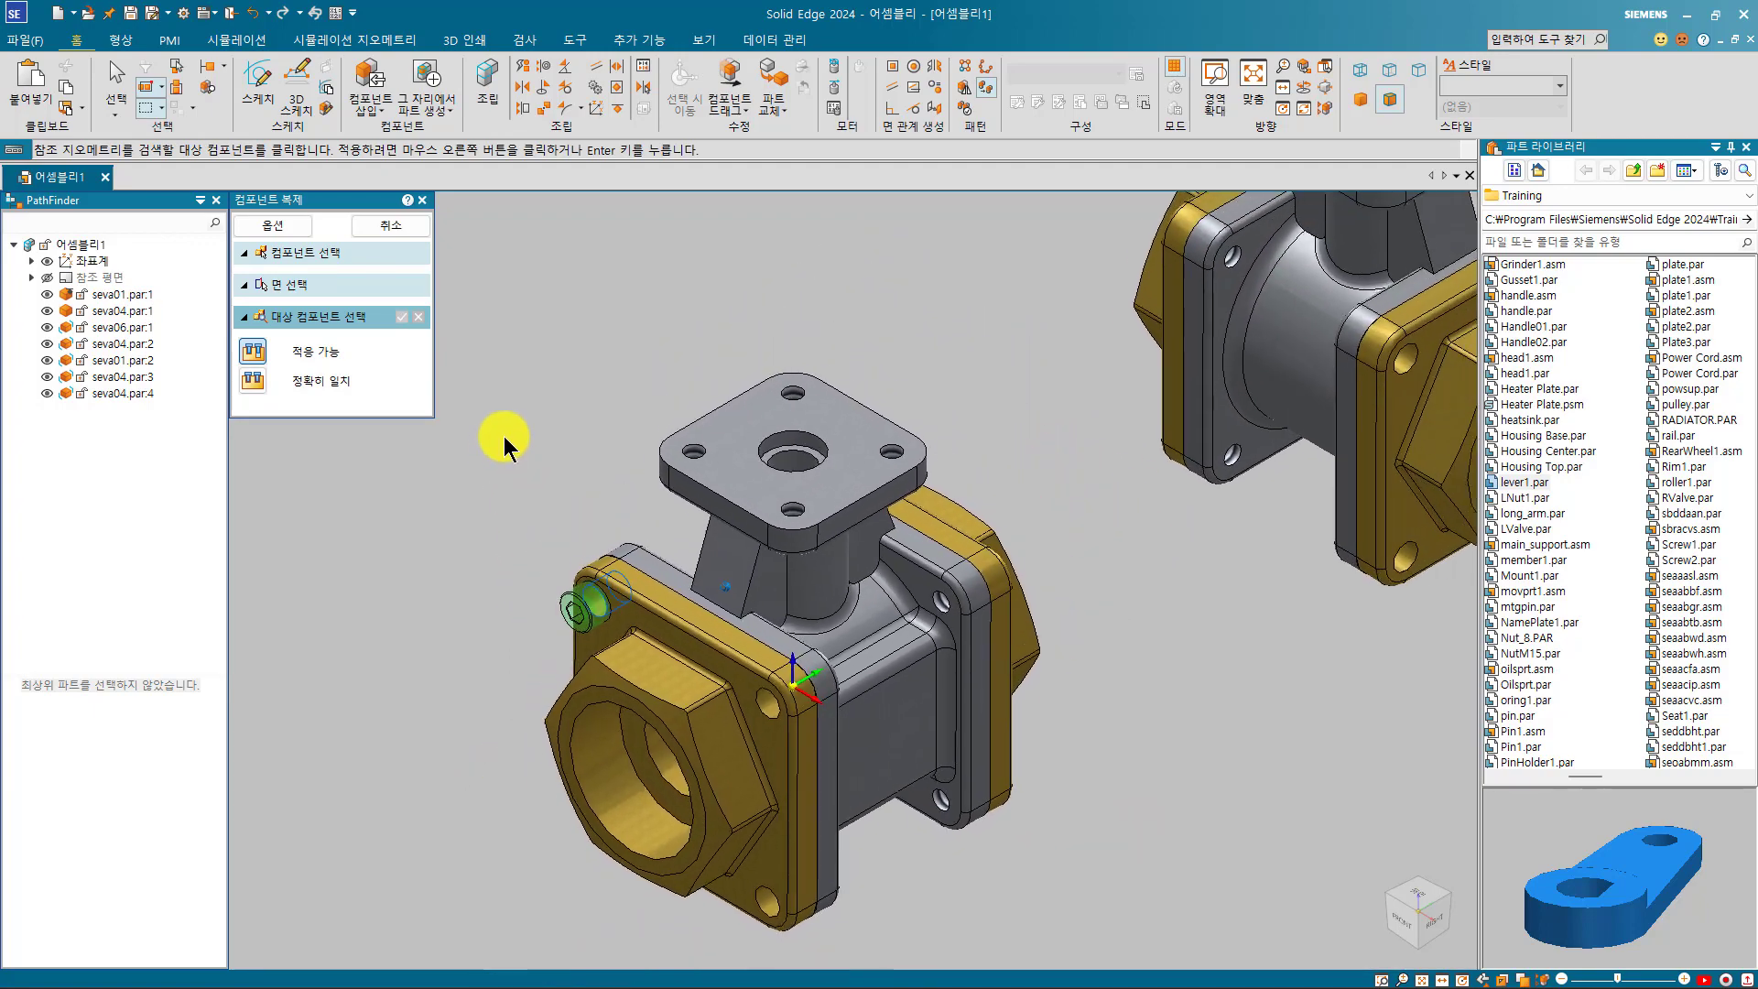
{"action": "left_click", "coordinate": [537, 688]}
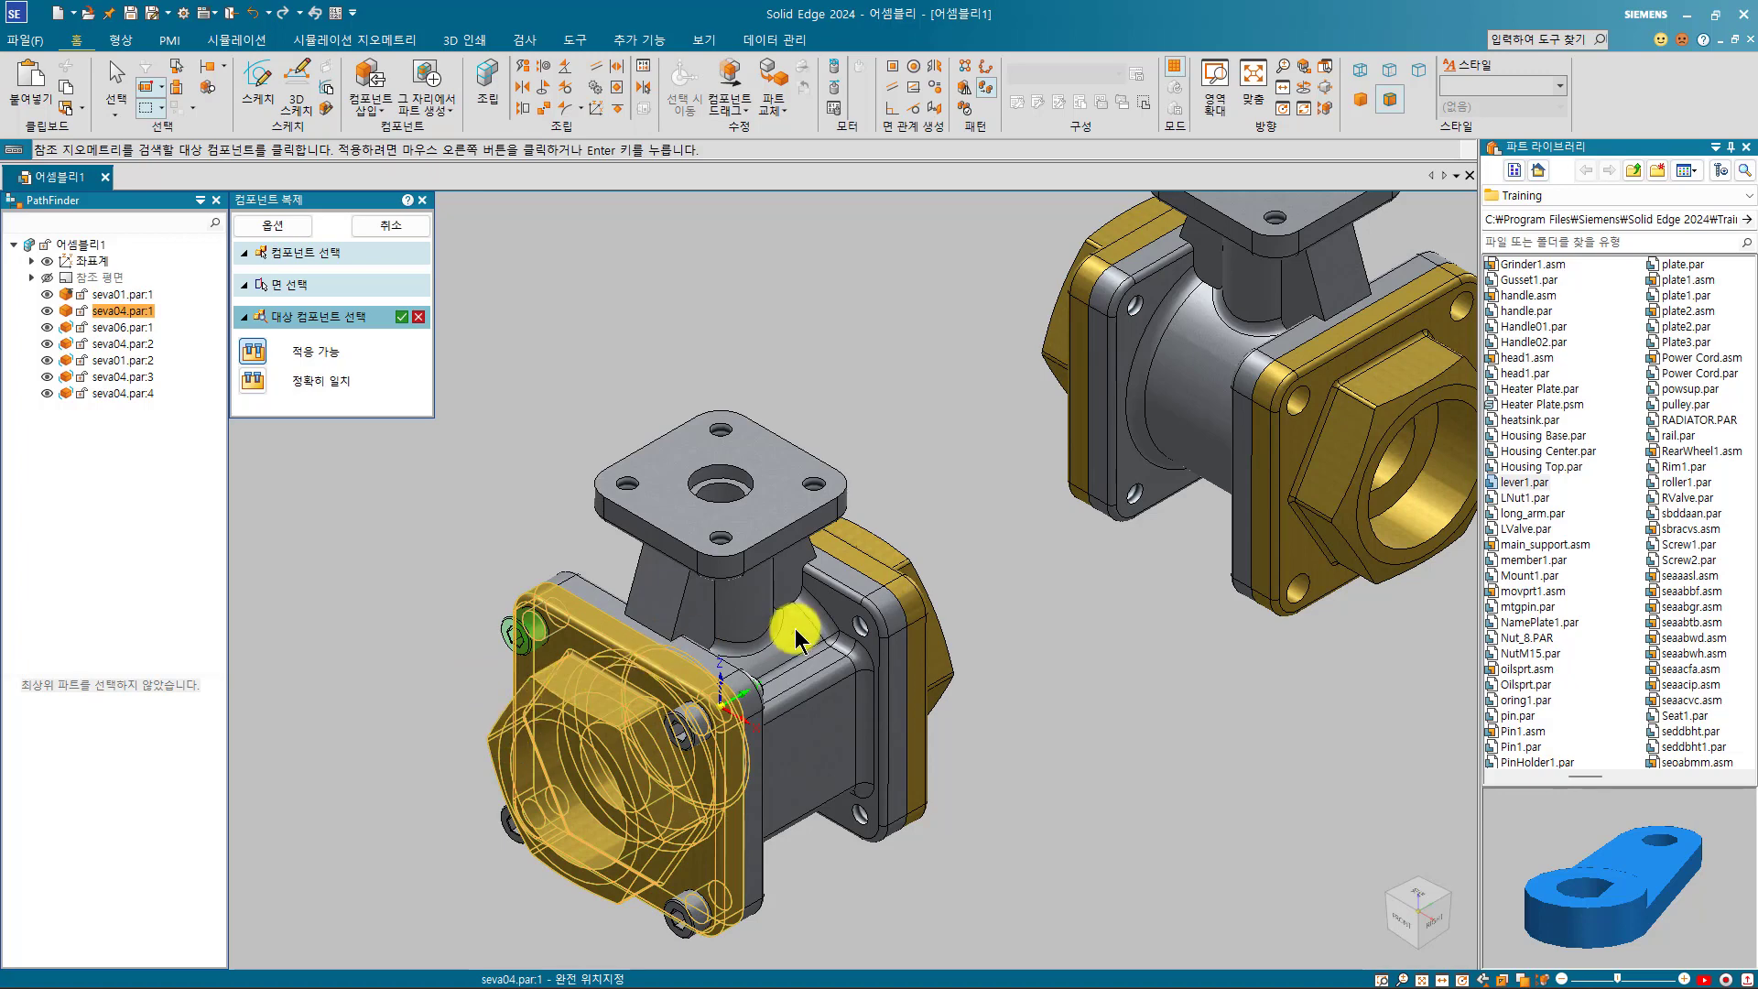
{"action": "left_click", "coordinate": [883, 558]}
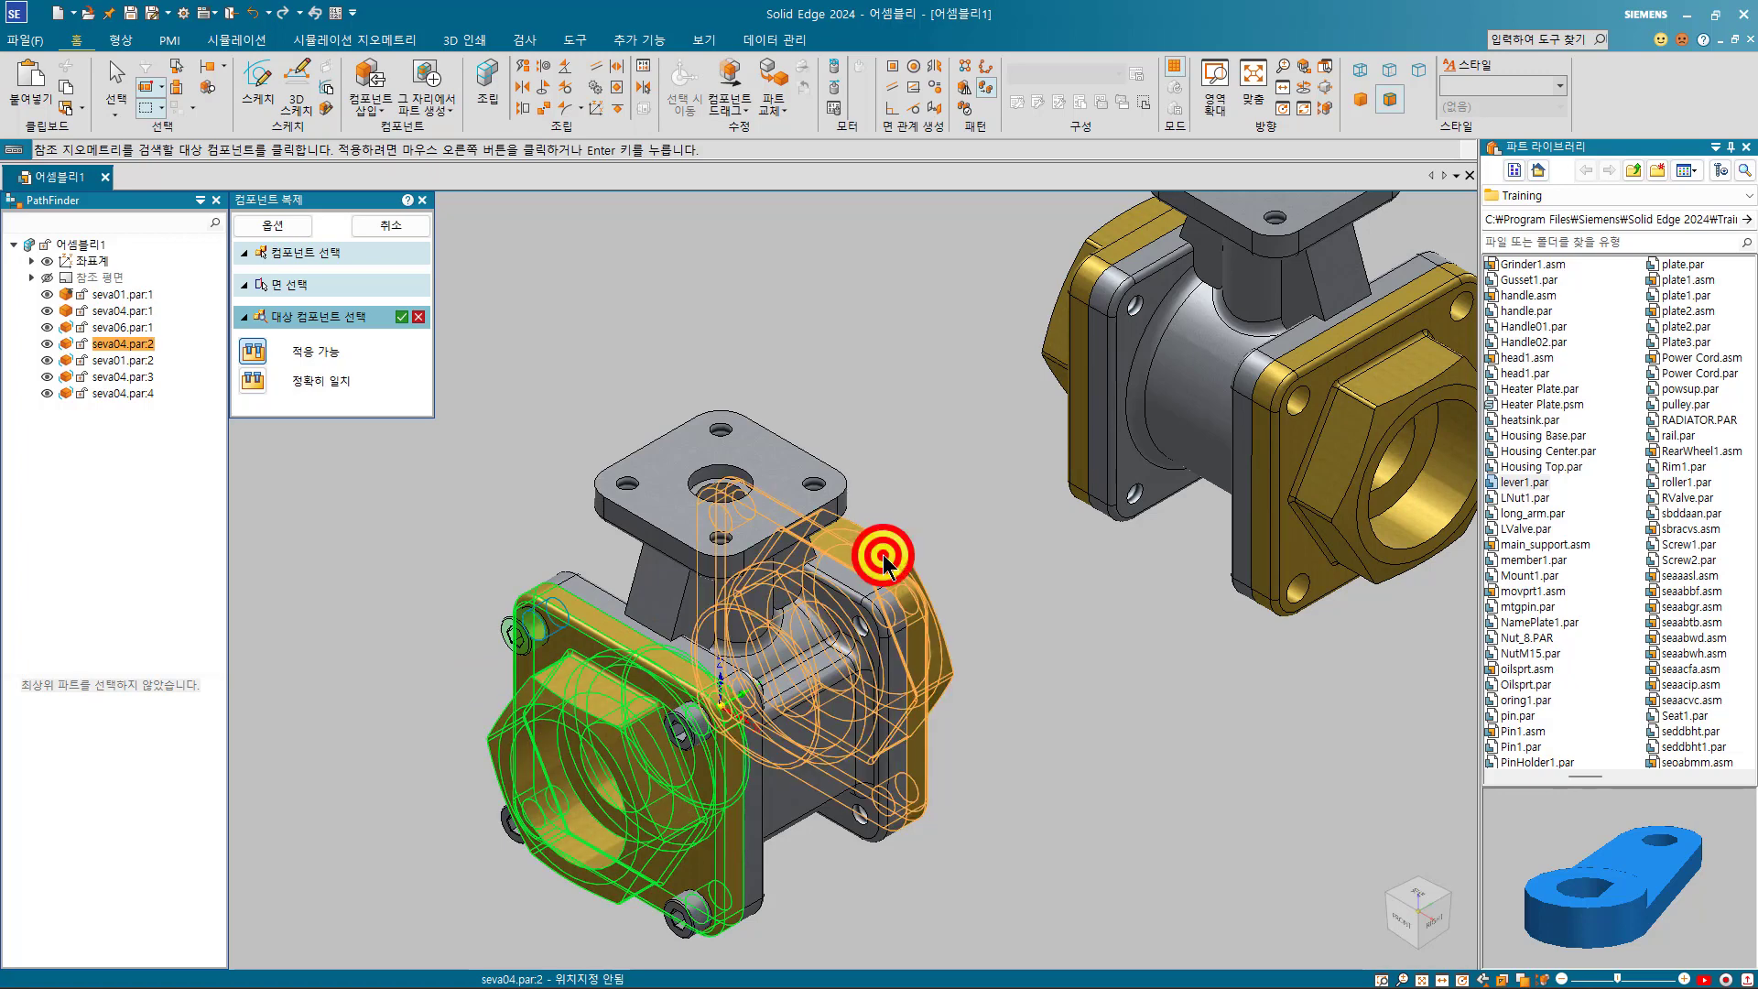
{"action": "left_click", "coordinate": [1305, 458]}
{"action": "left_click", "coordinate": [1042, 341]}
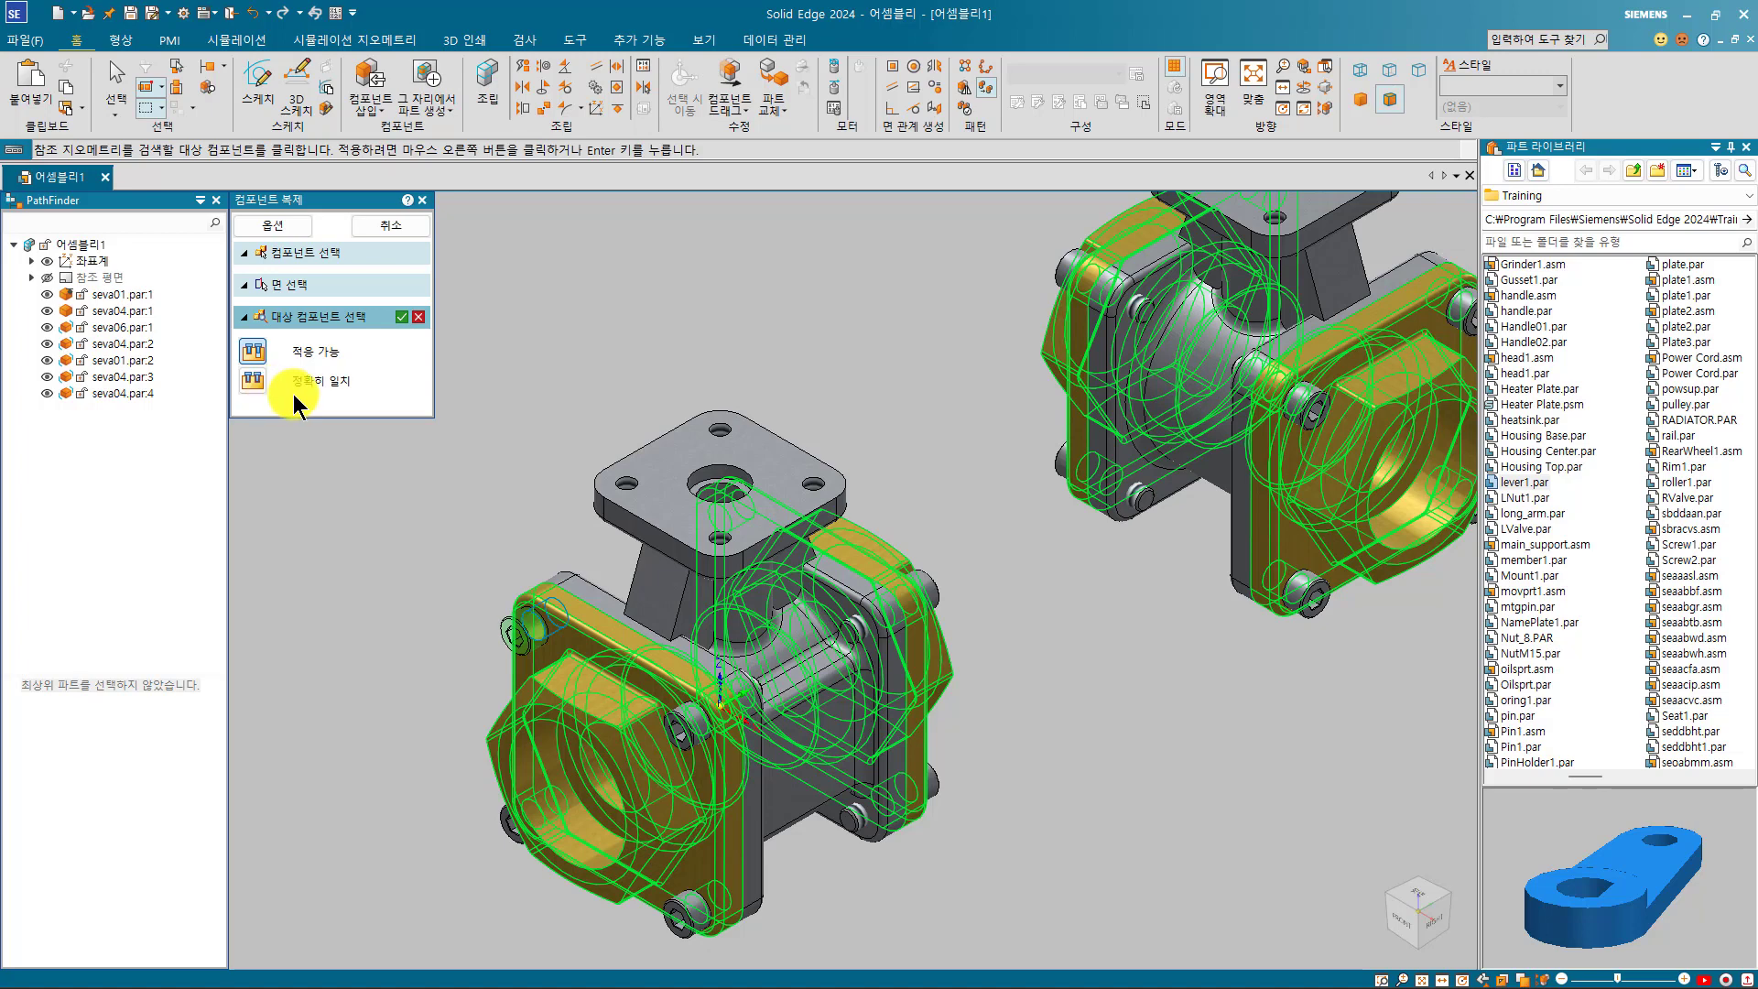
{"action": "key", "text": "ctrl+shift+a"}
{"action": "right_click", "coordinate": [574, 374]}
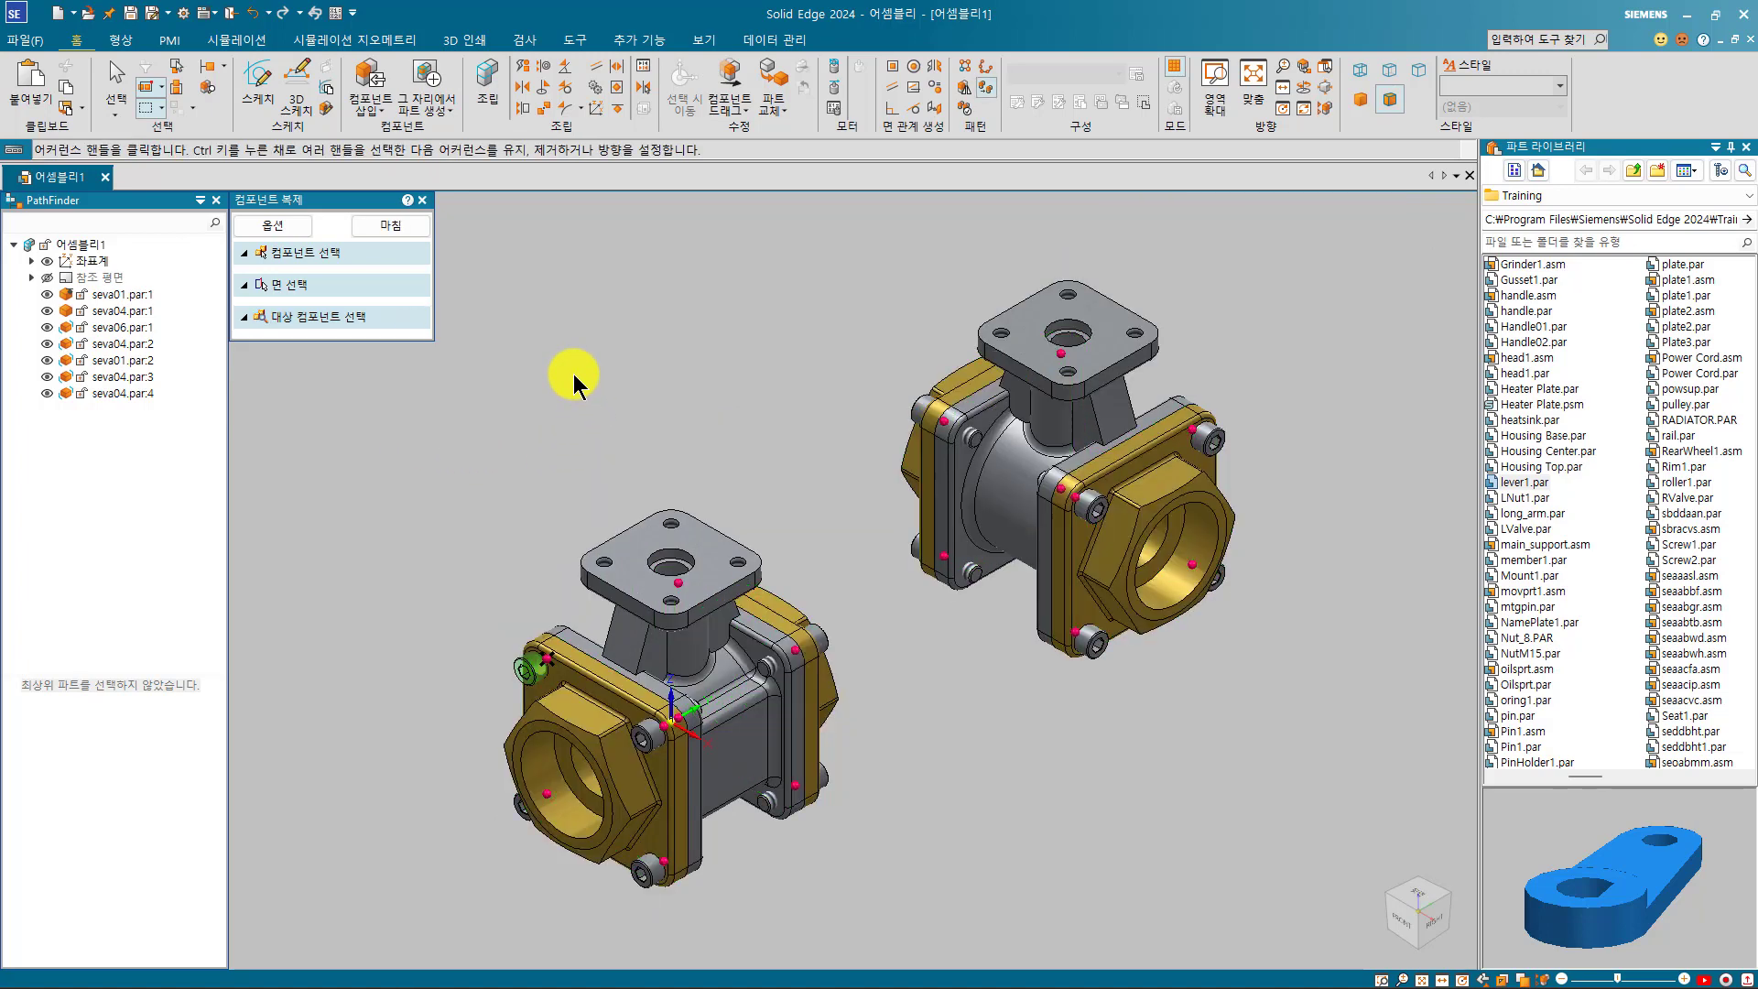
{"action": "right_click", "coordinate": [573, 373]}
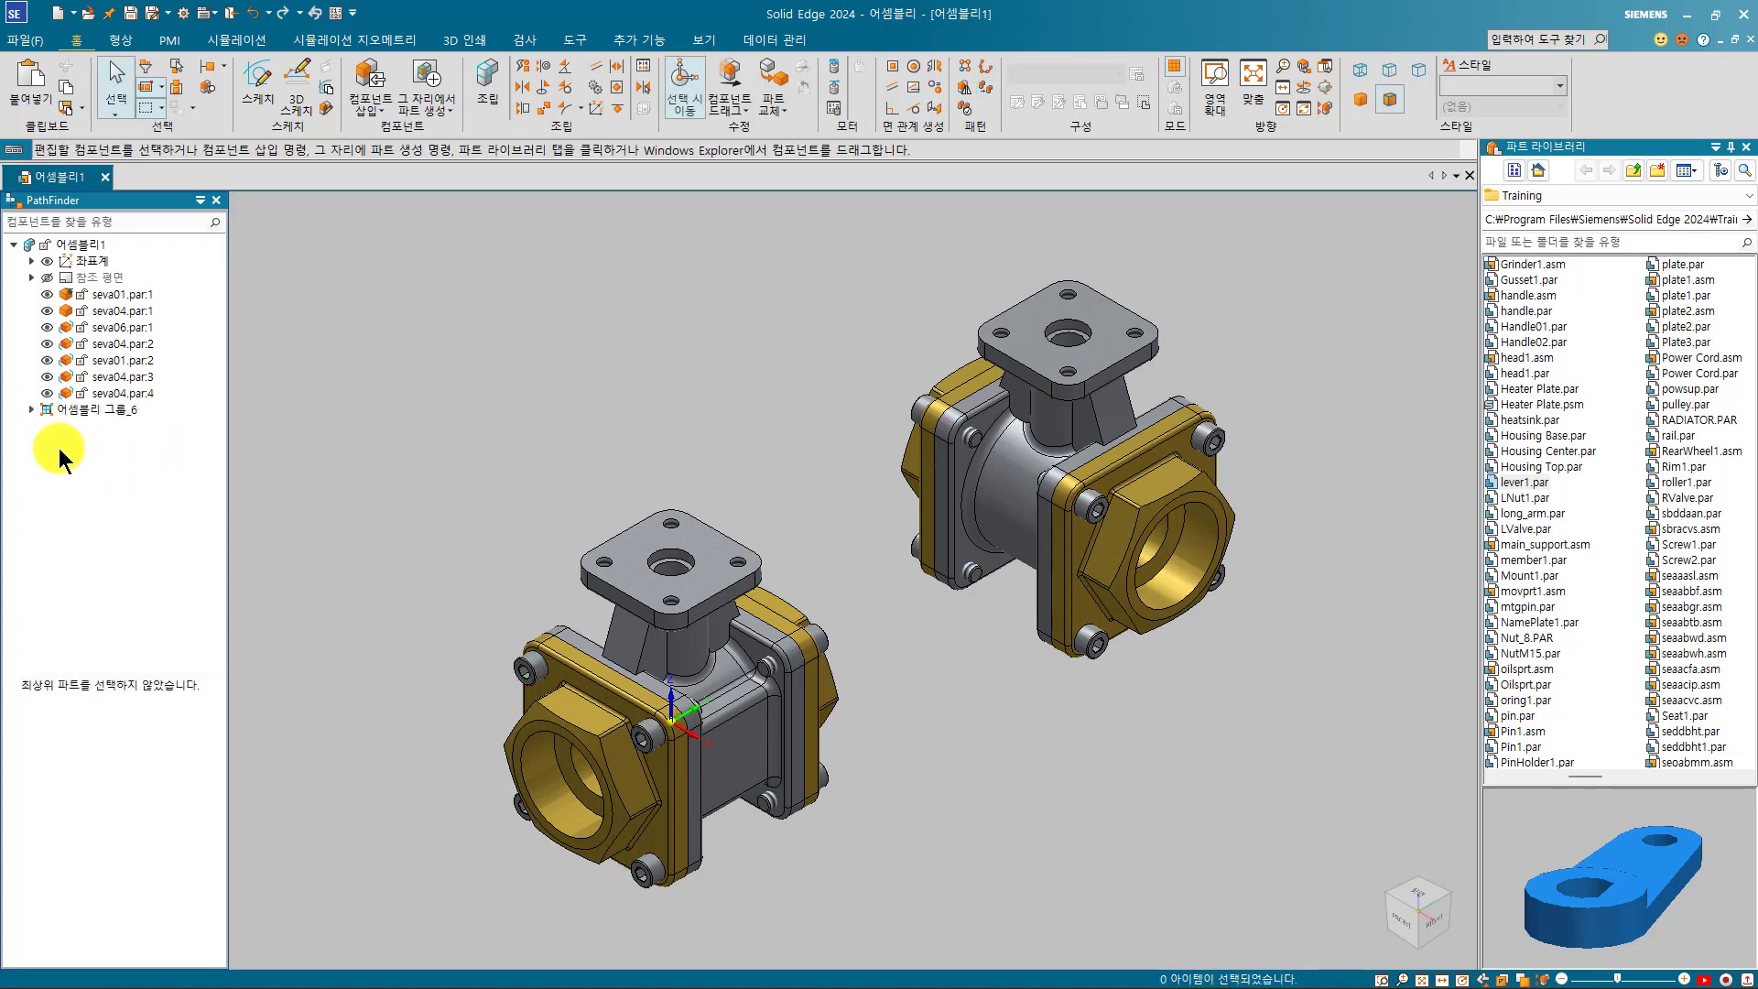
- Ungroup the assembly group holding the duplicated seva06.par screws and check the relationships of individual copies
{"action": "left_click", "coordinate": [30, 410]}
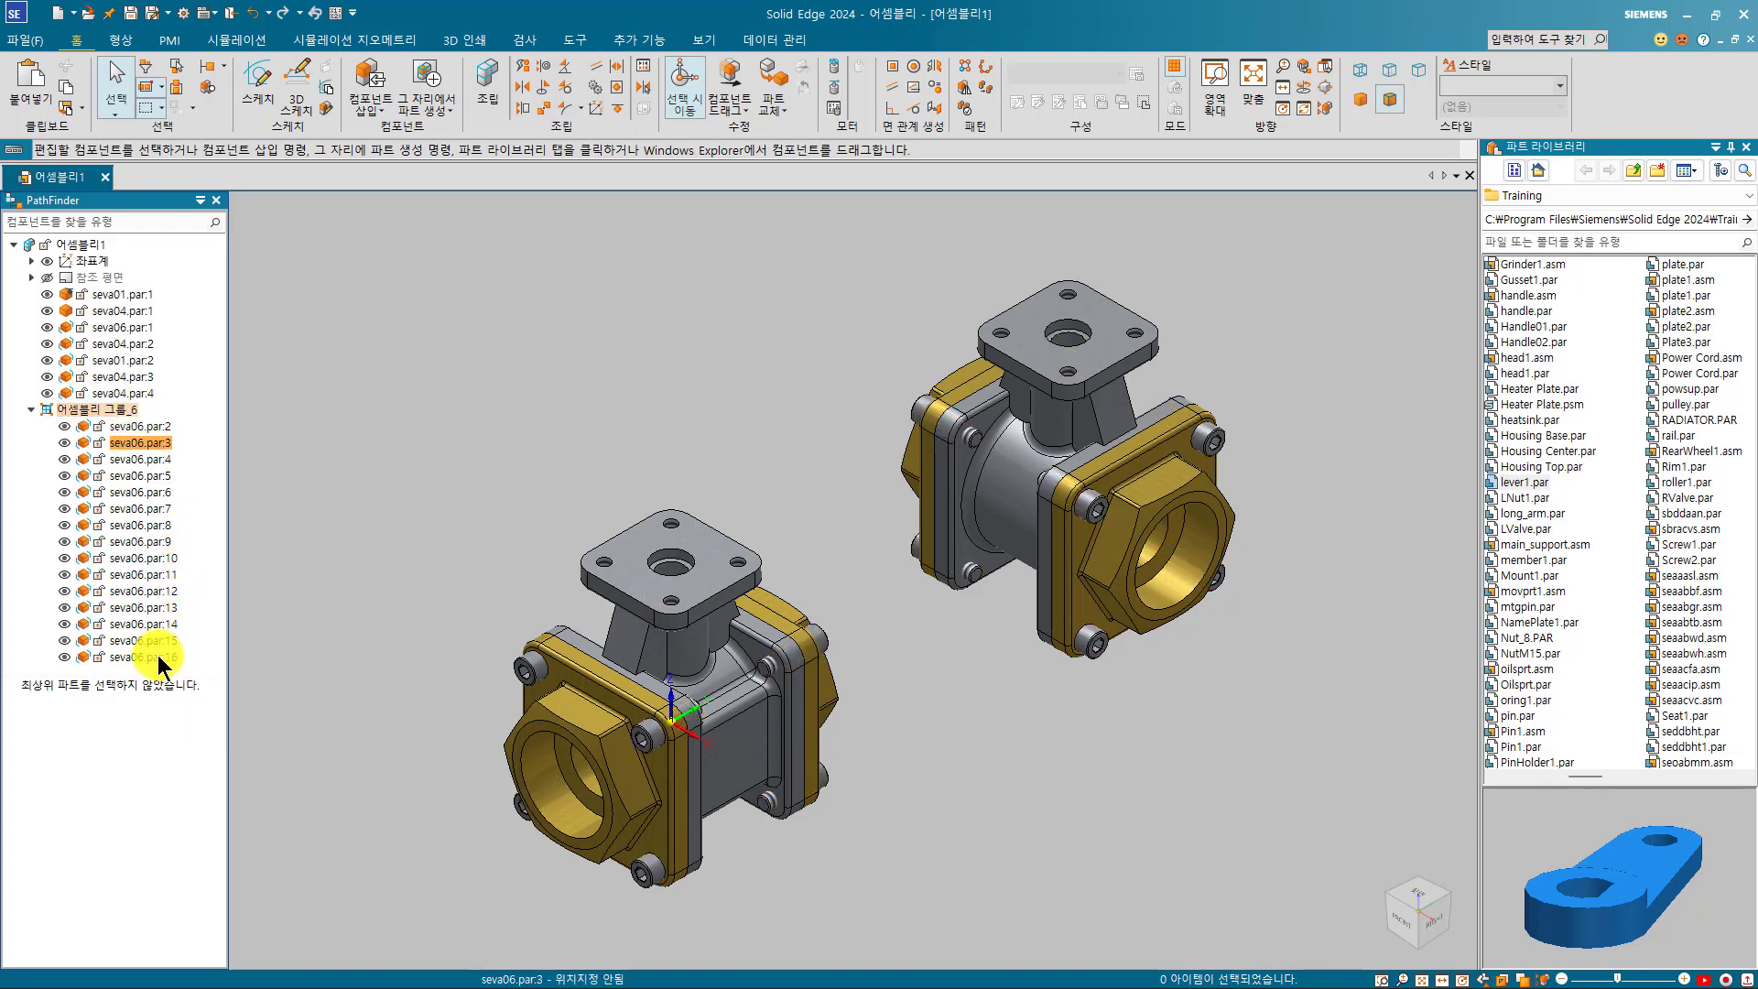
{"action": "left_click", "coordinate": [144, 427]}
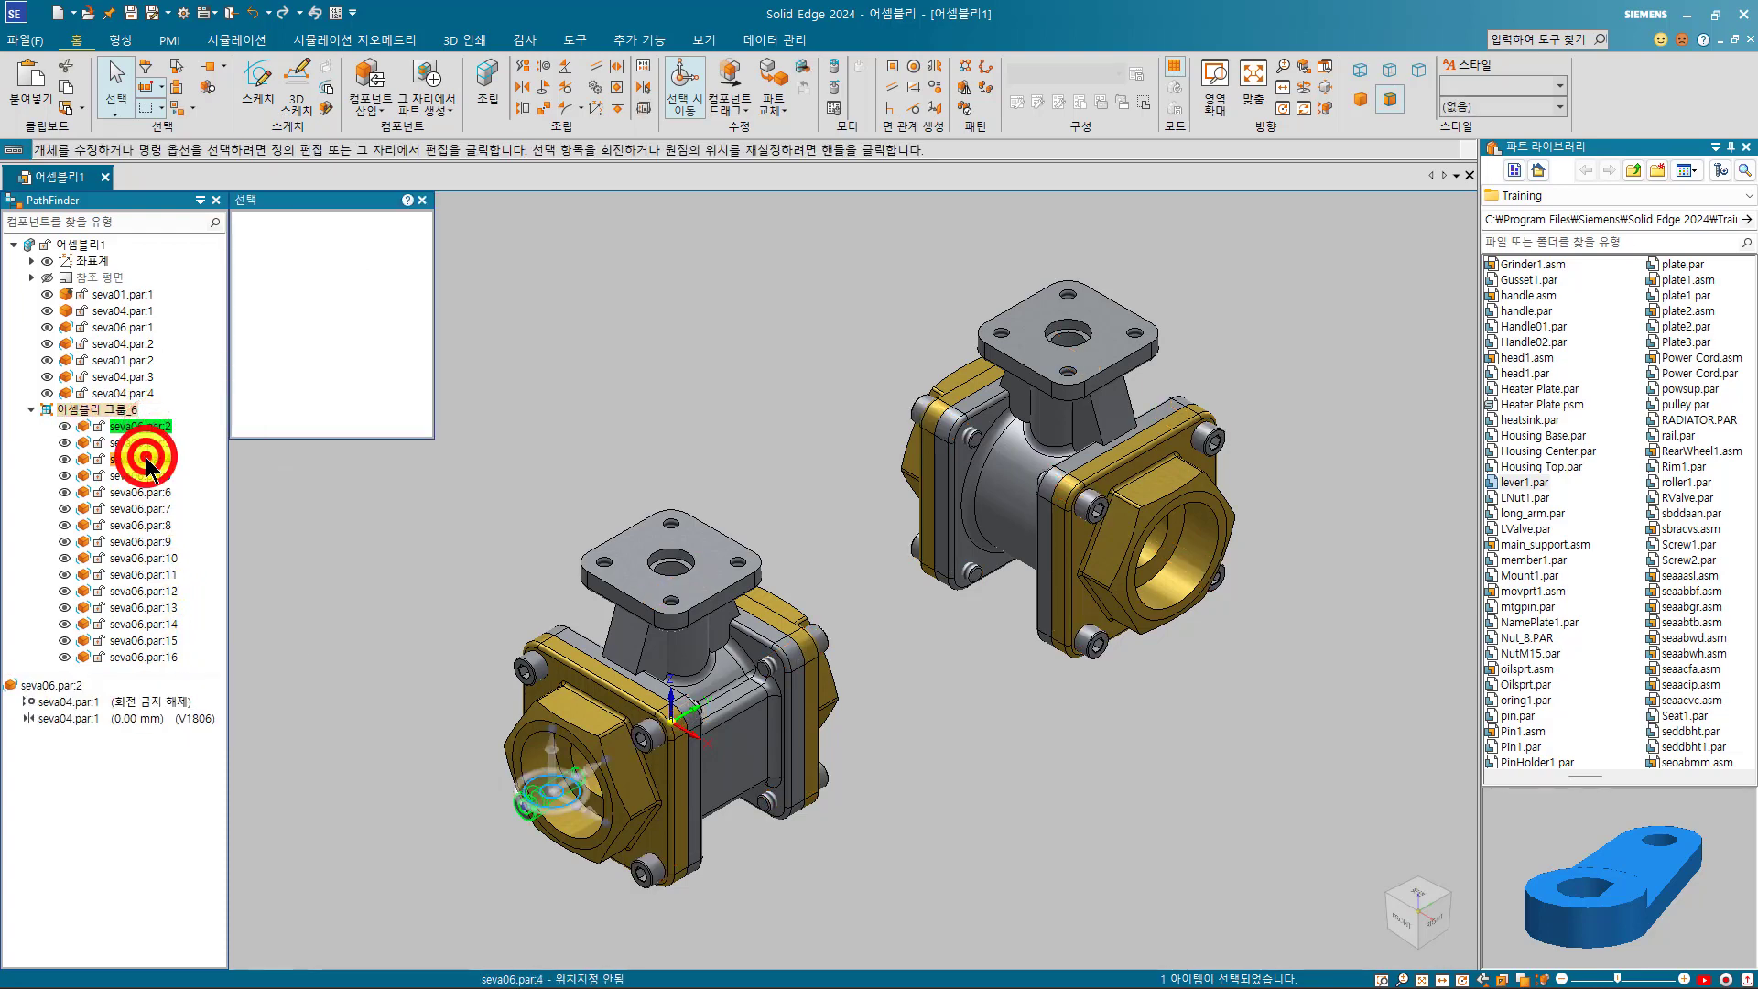
{"action": "left_click", "coordinate": [137, 508]}
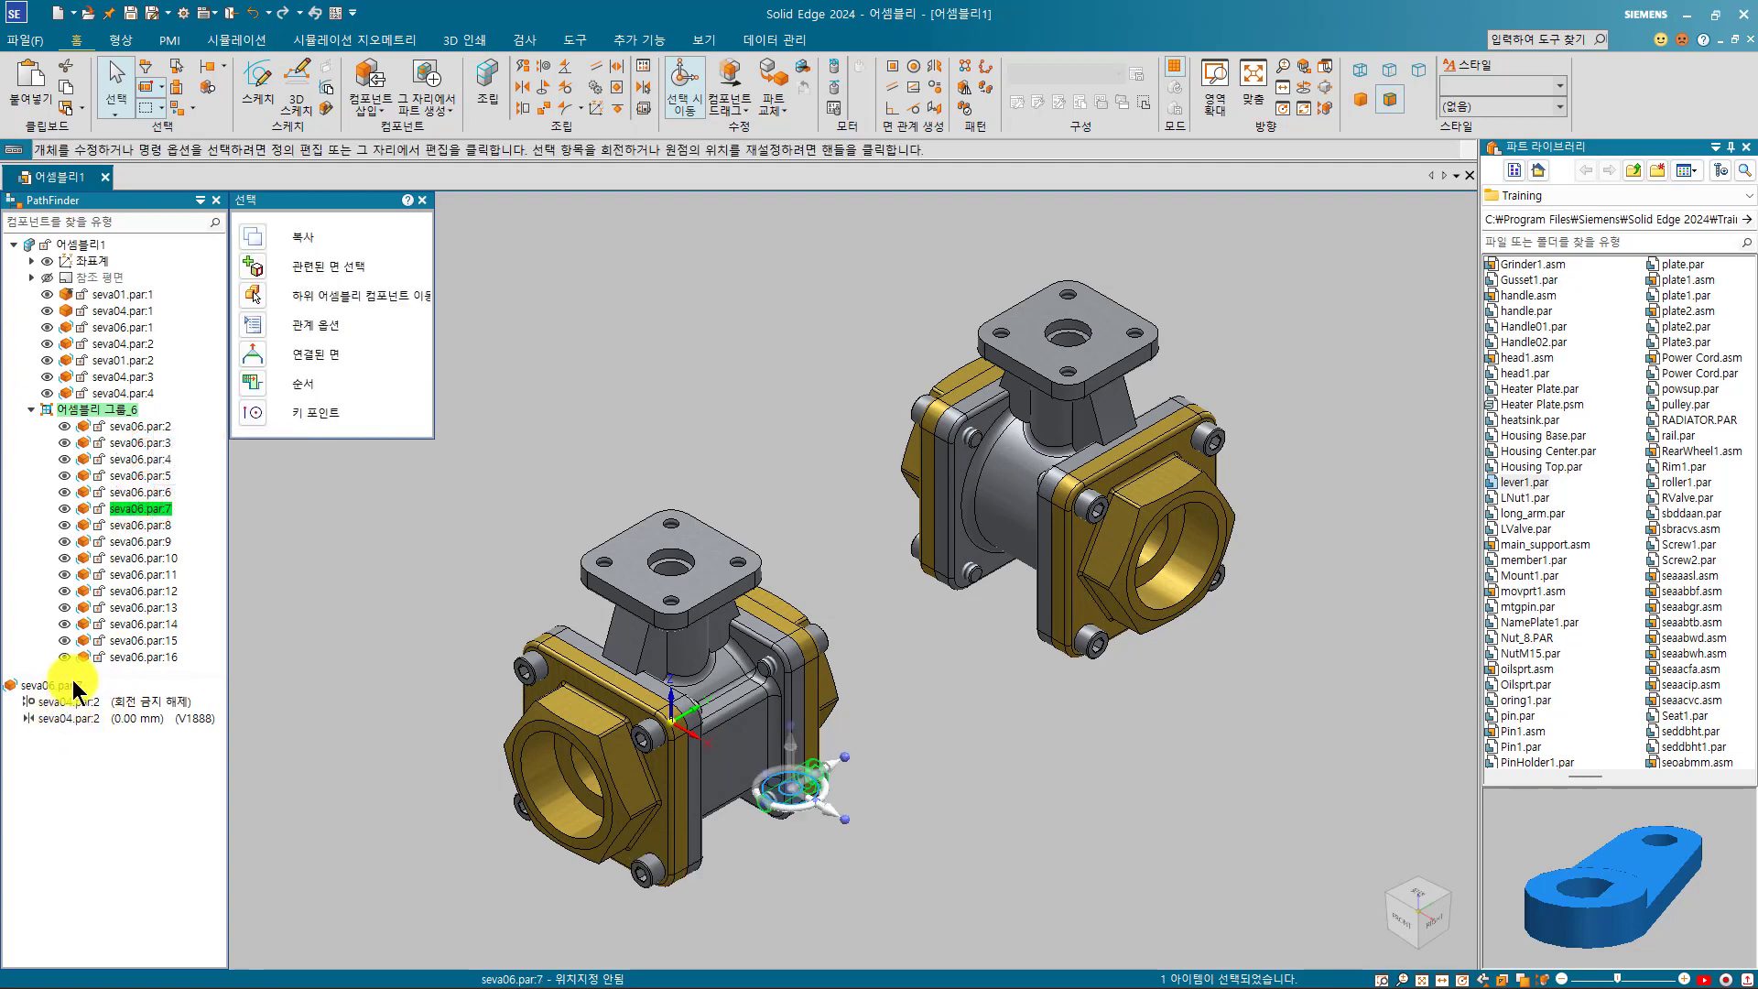
{"action": "left_click", "coordinate": [92, 409]}
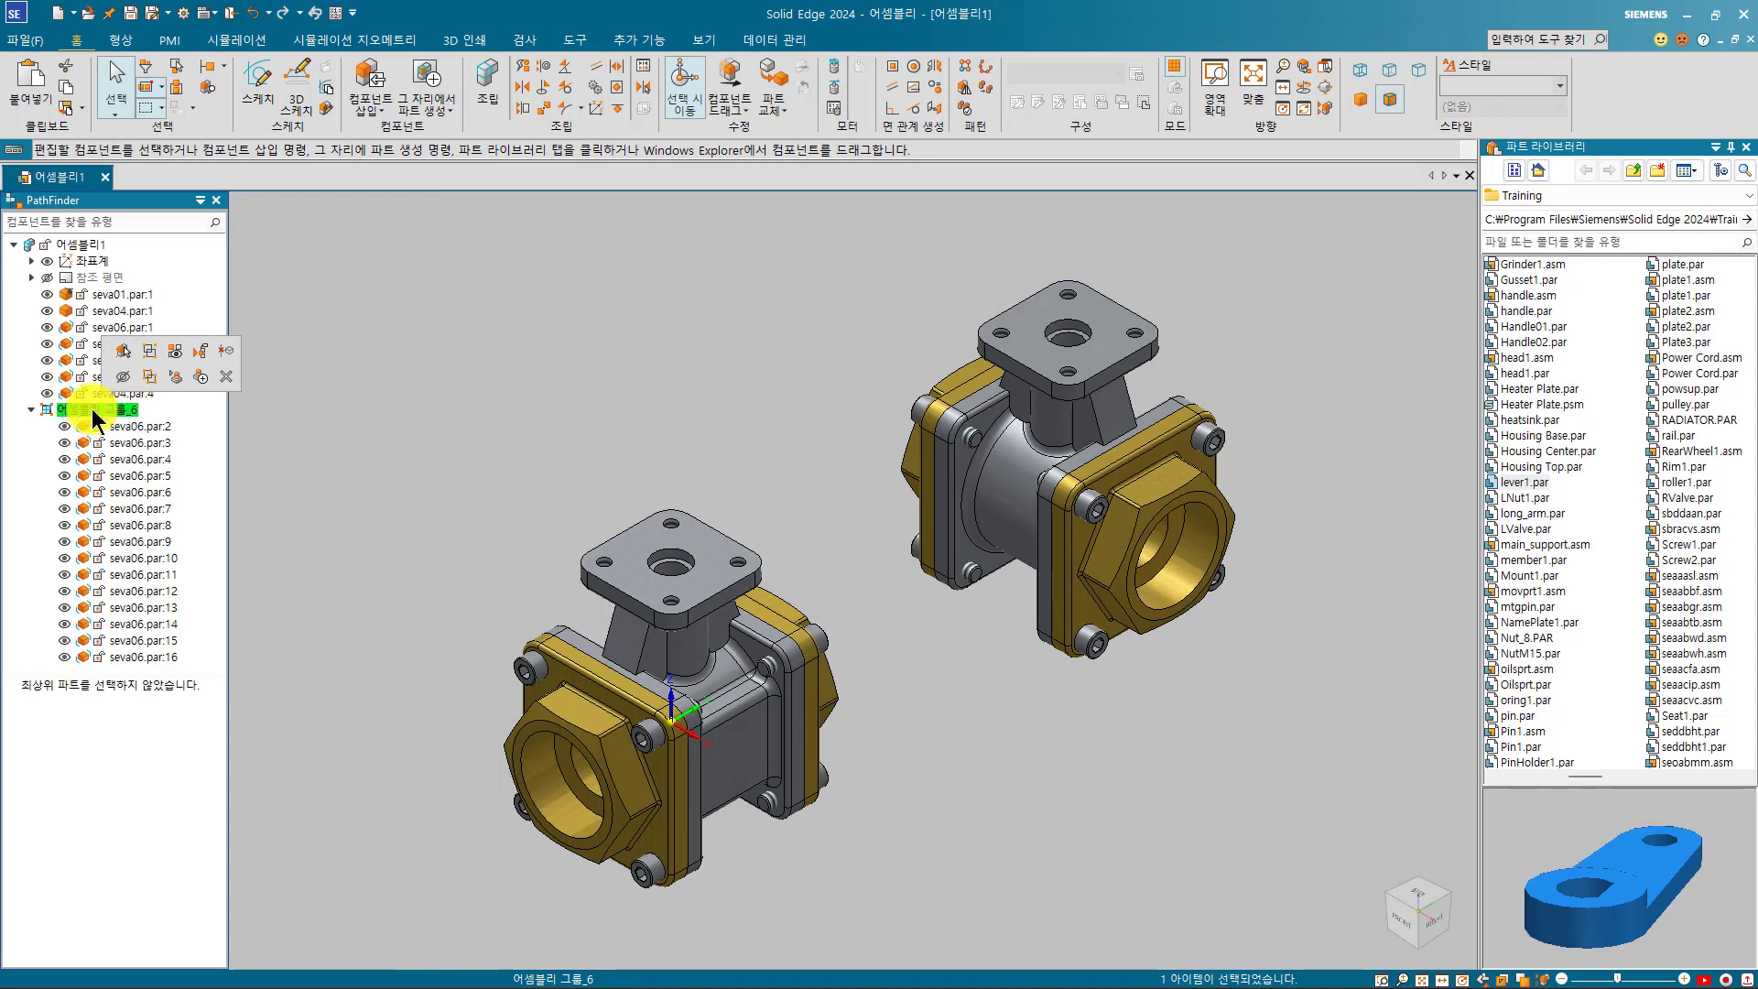
{"action": "right_click", "coordinate": [92, 409]}
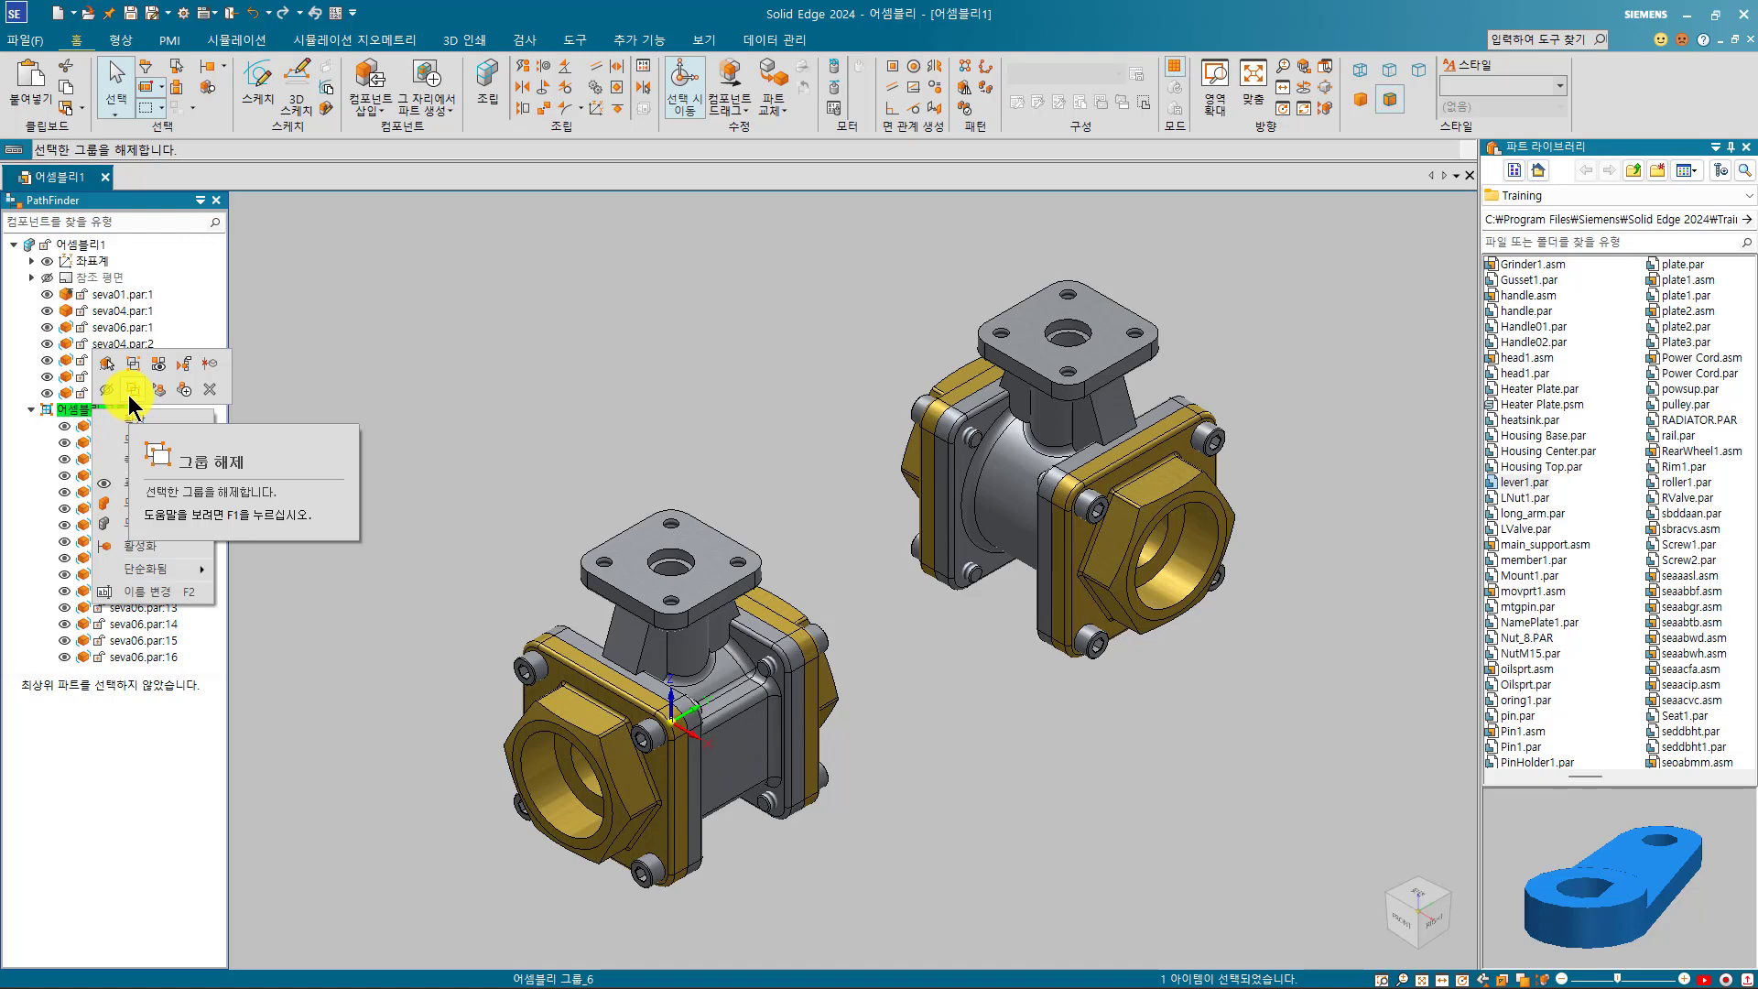
{"action": "left_click", "coordinate": [131, 392]}
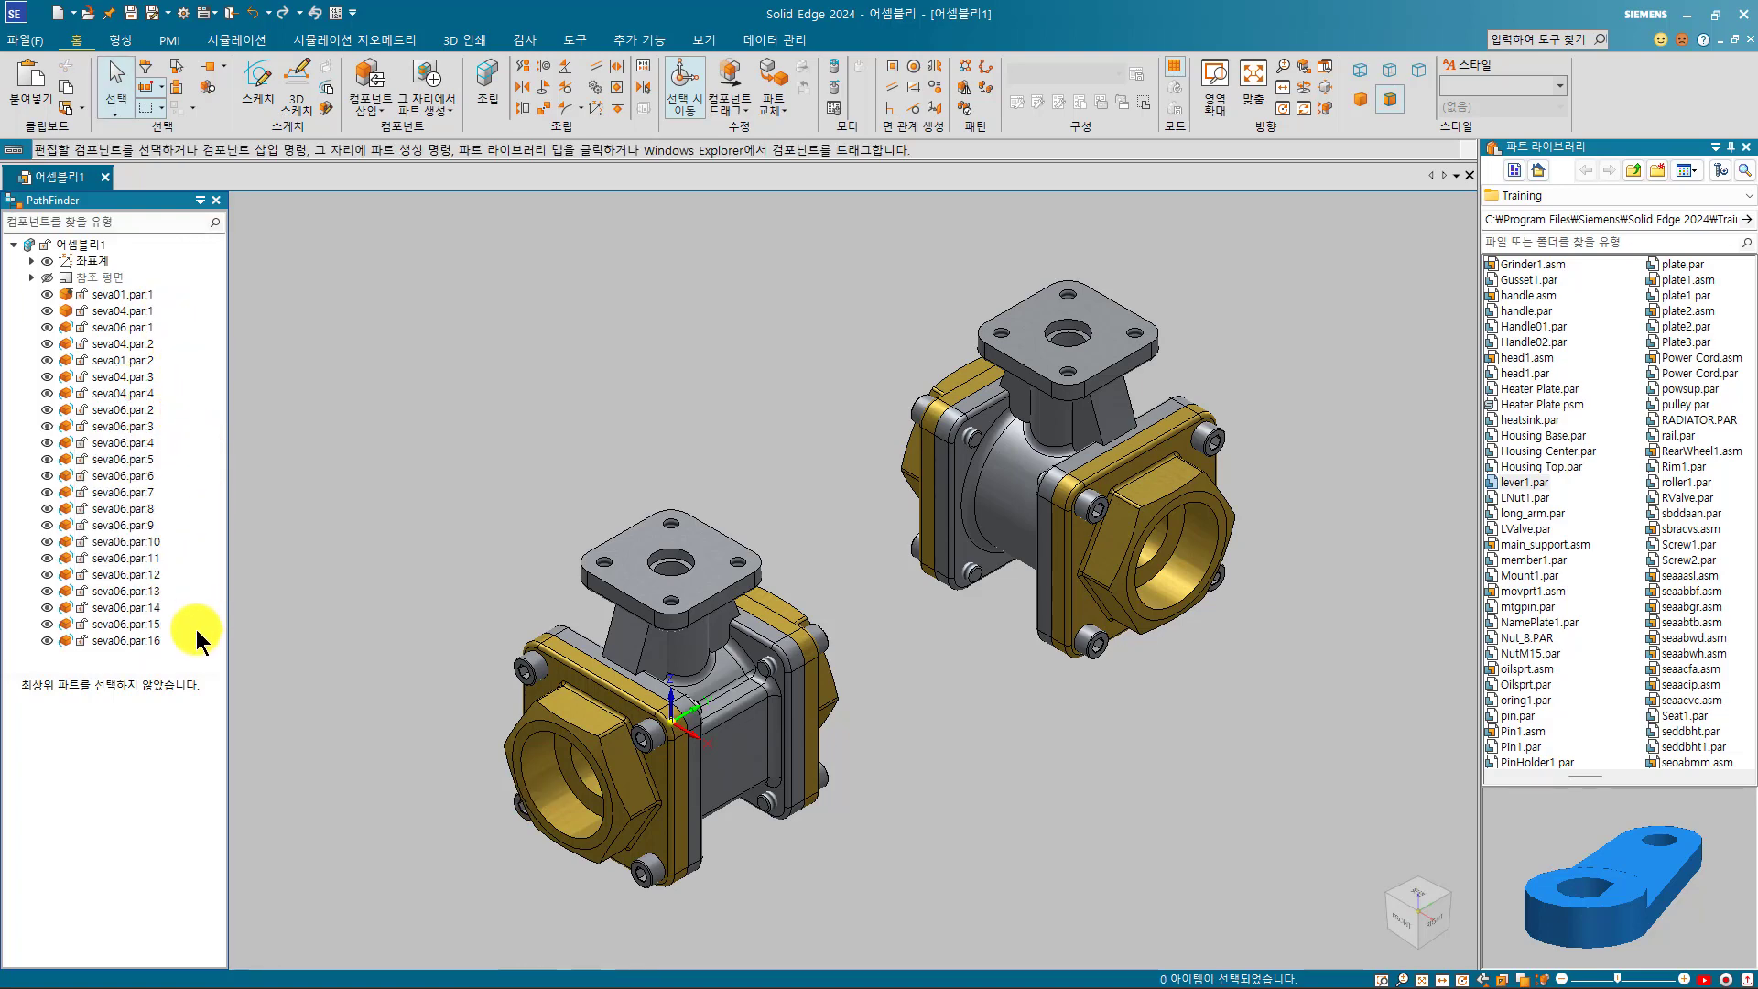
{"action": "left_click", "coordinate": [119, 559]}
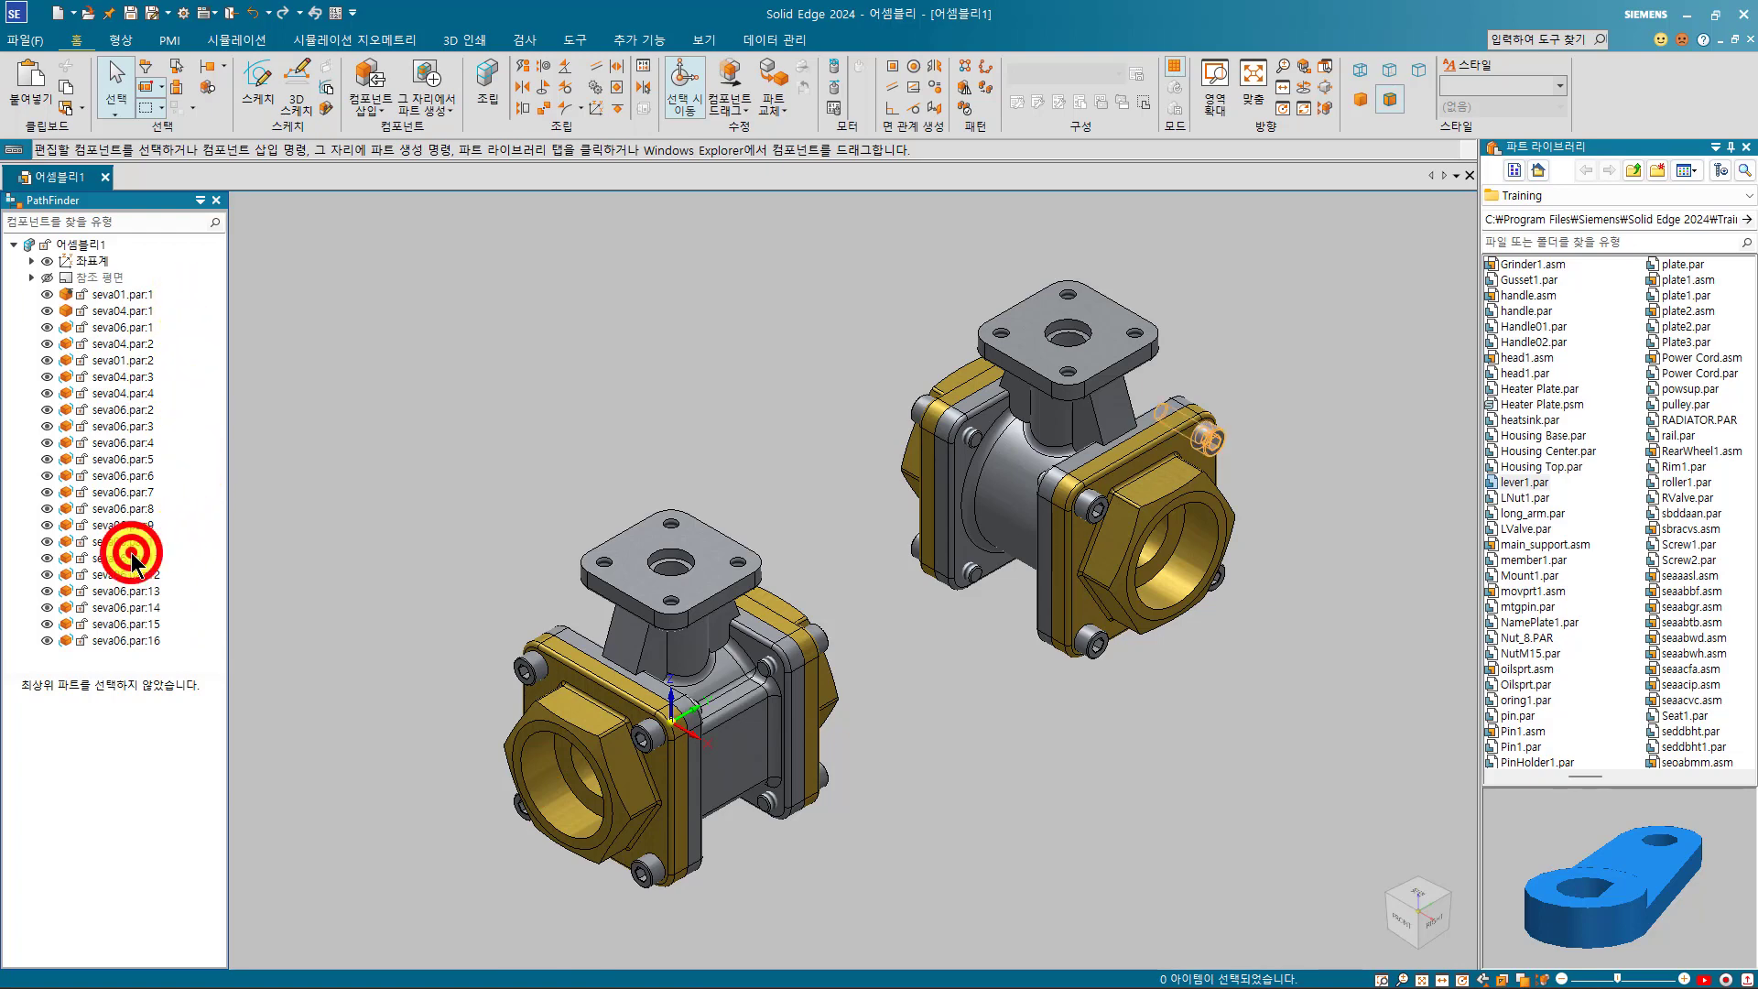
{"action": "left_click", "coordinate": [111, 475]}
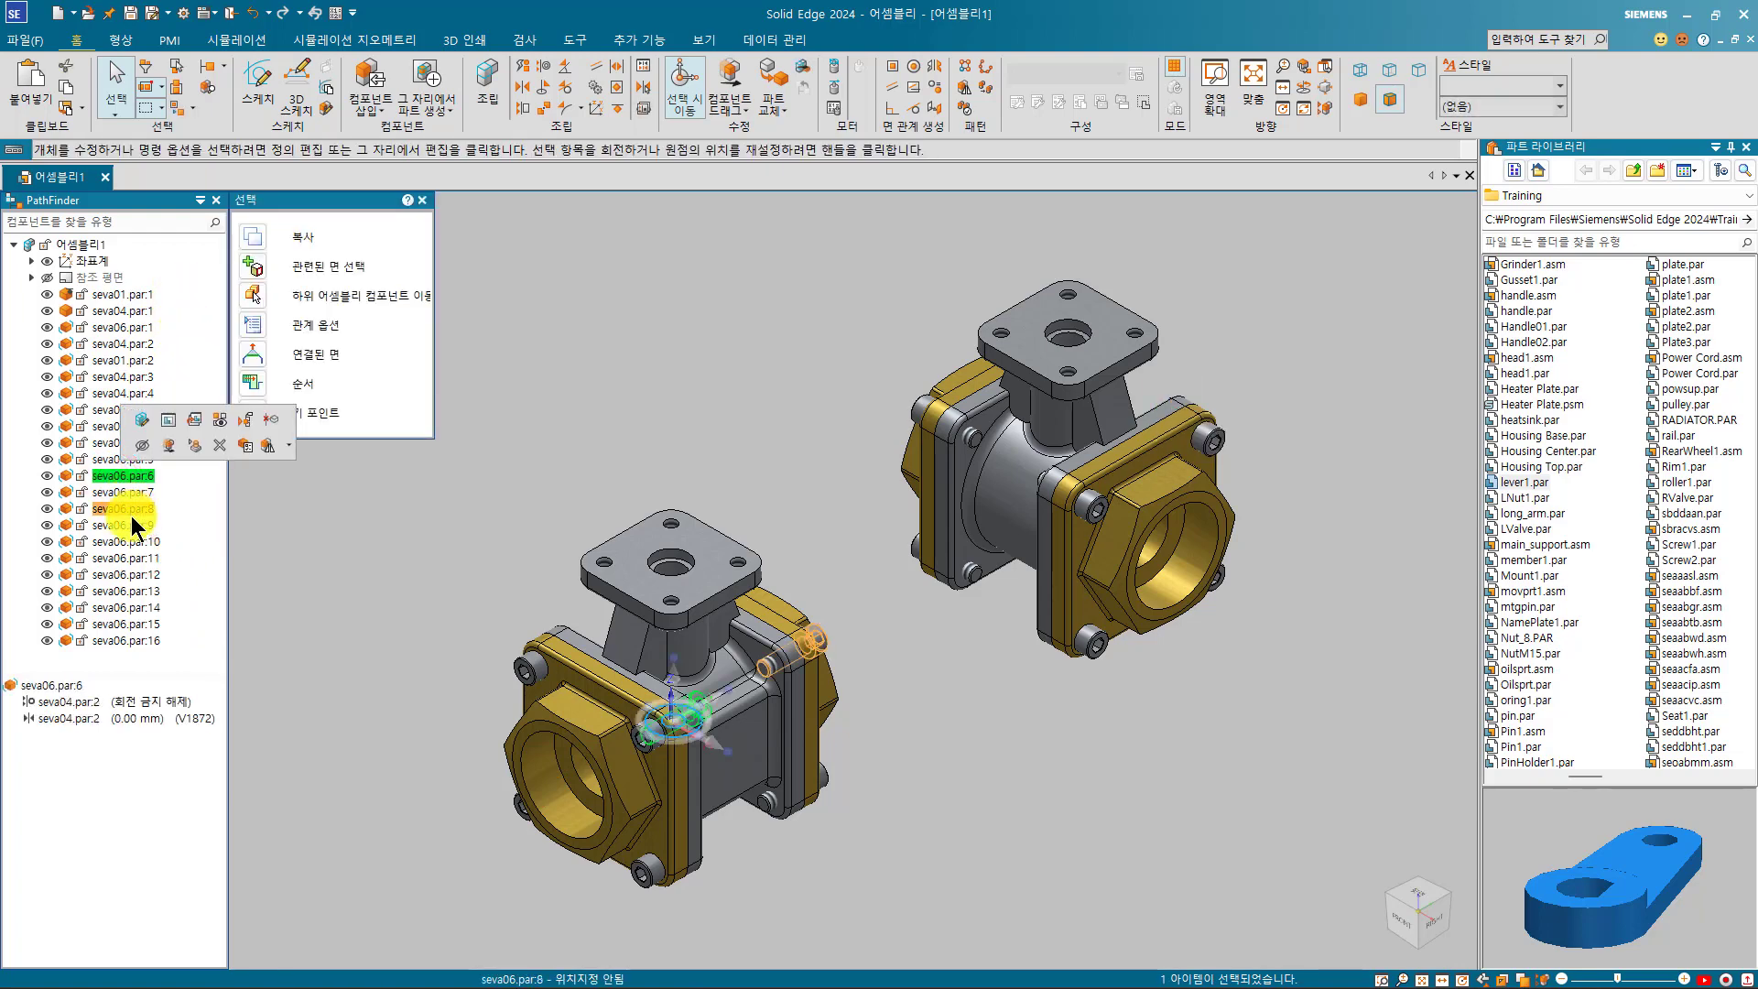
{"action": "key", "text": "Escape"}
{"action": "key", "text": "Escape"}
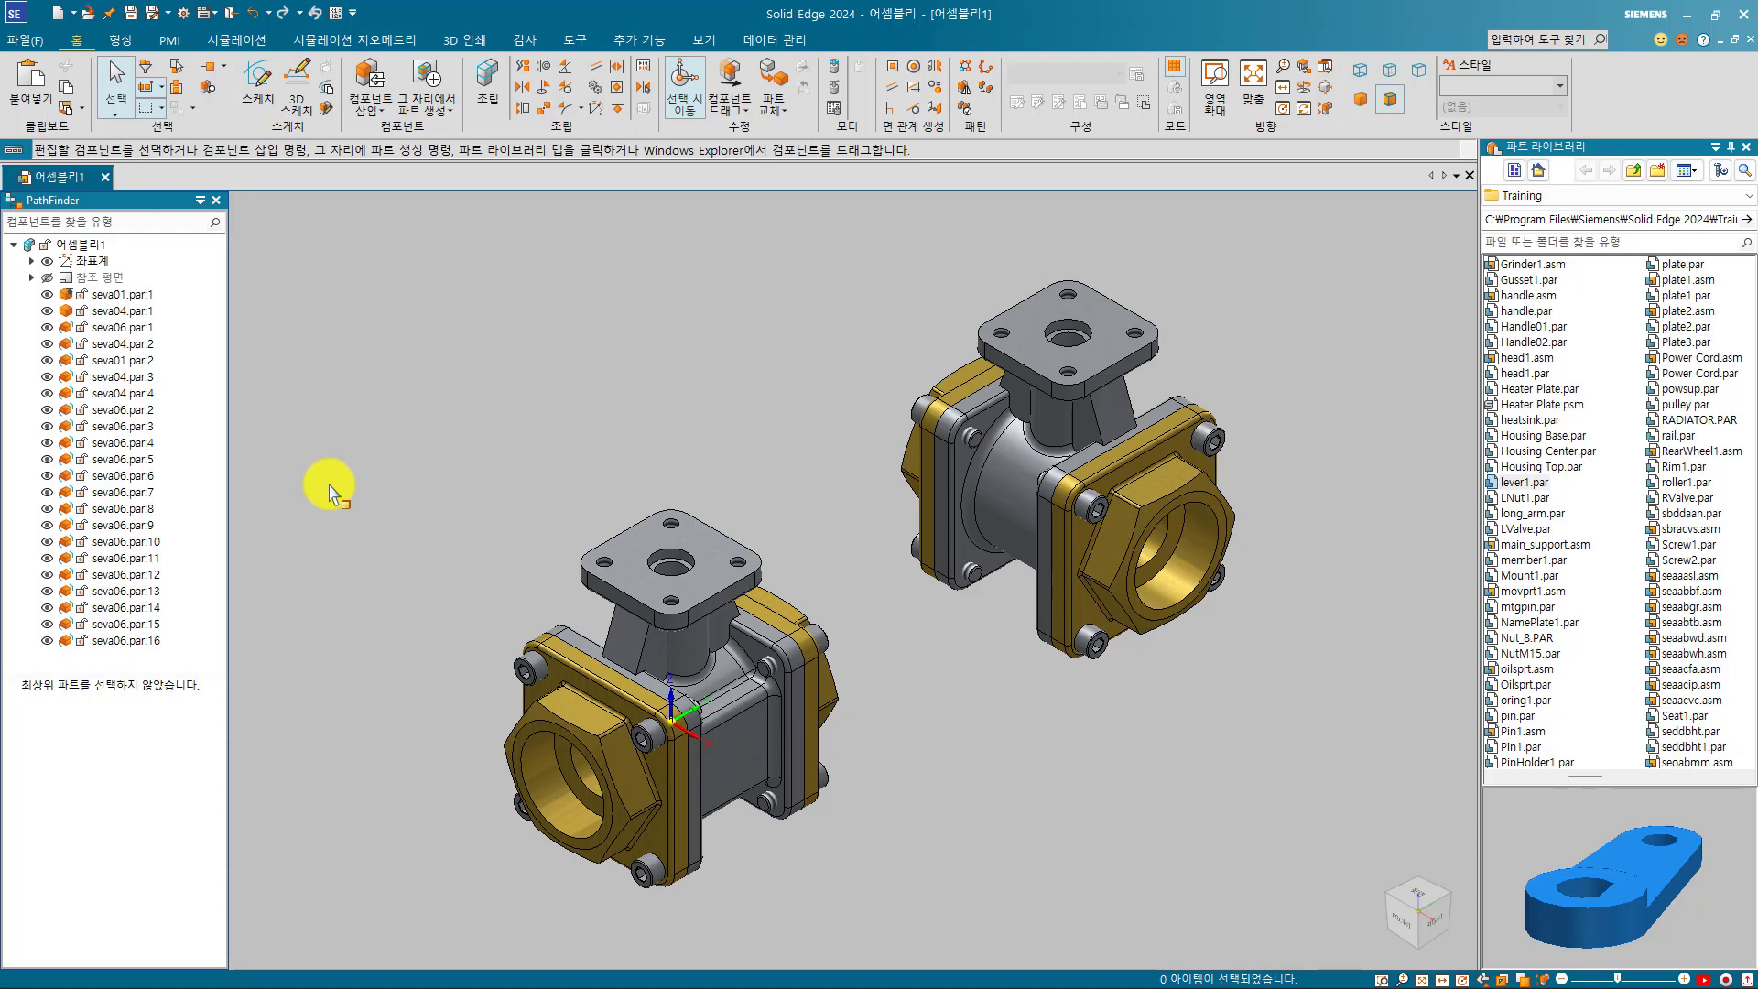
- Delete the second valve, from seva01.par:2 through seva04.par:4, together with all seva06.par screws, including seva06.par:1
{"action": "left_click", "coordinate": [124, 638]}
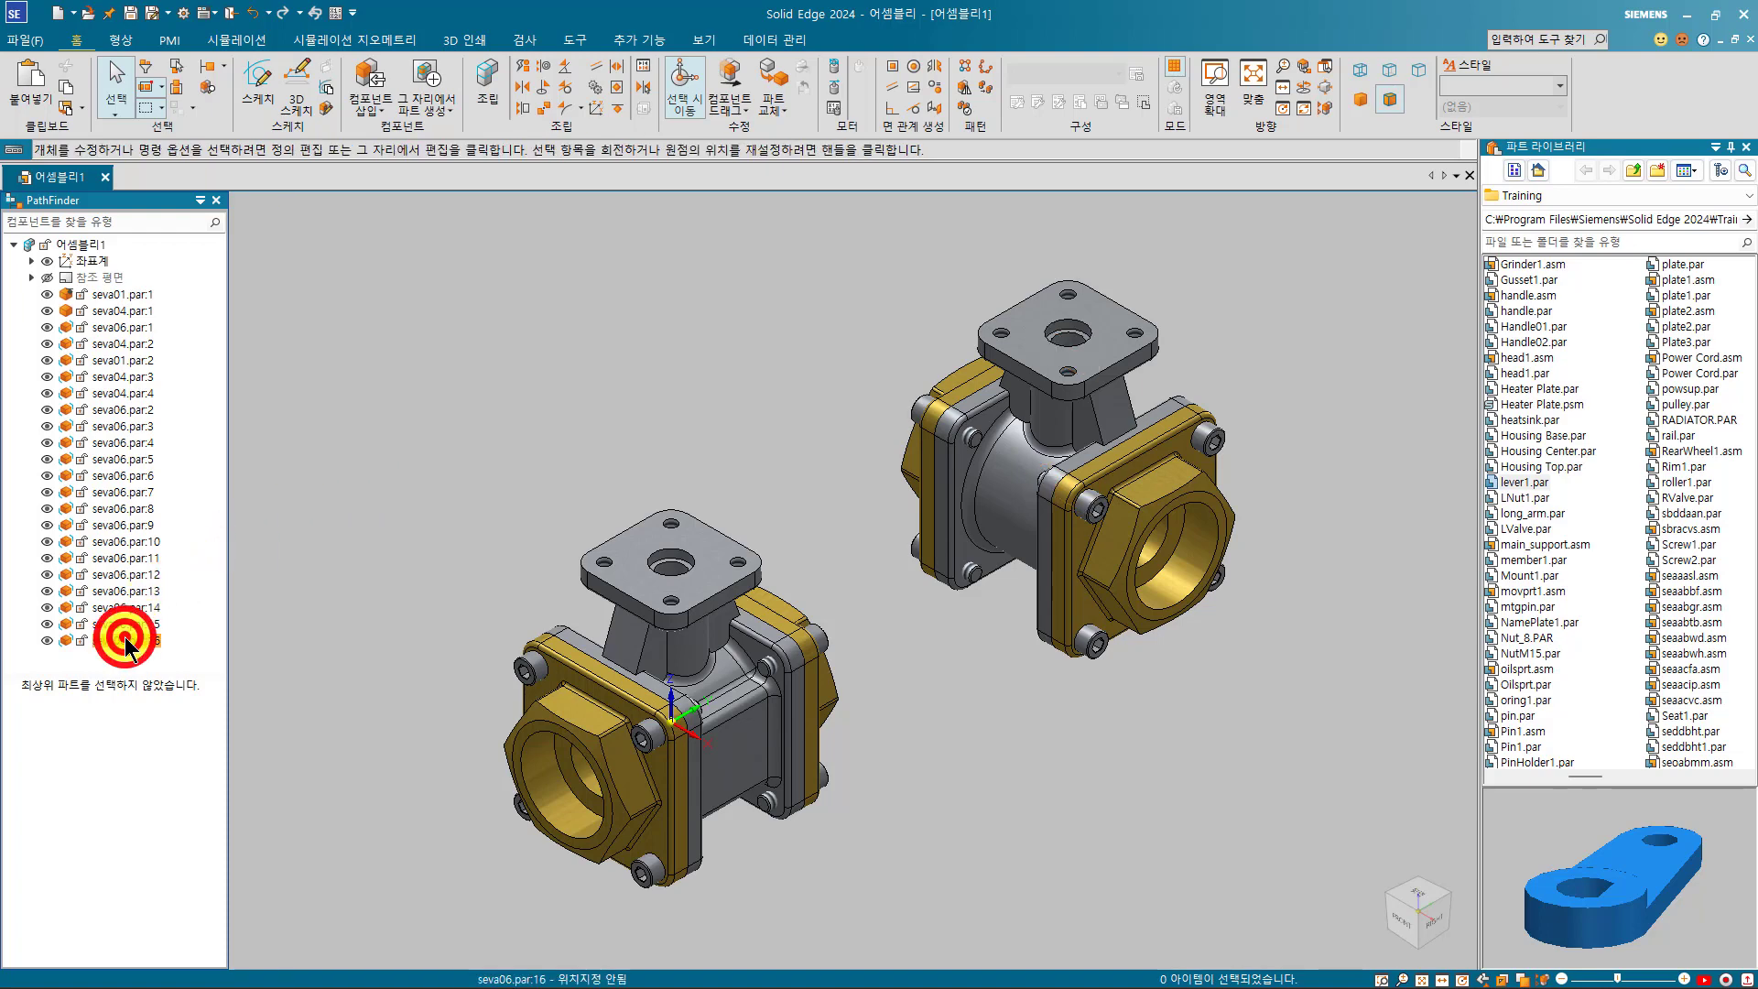
{"action": "left_click", "coordinate": [120, 360], "text": "shift"}
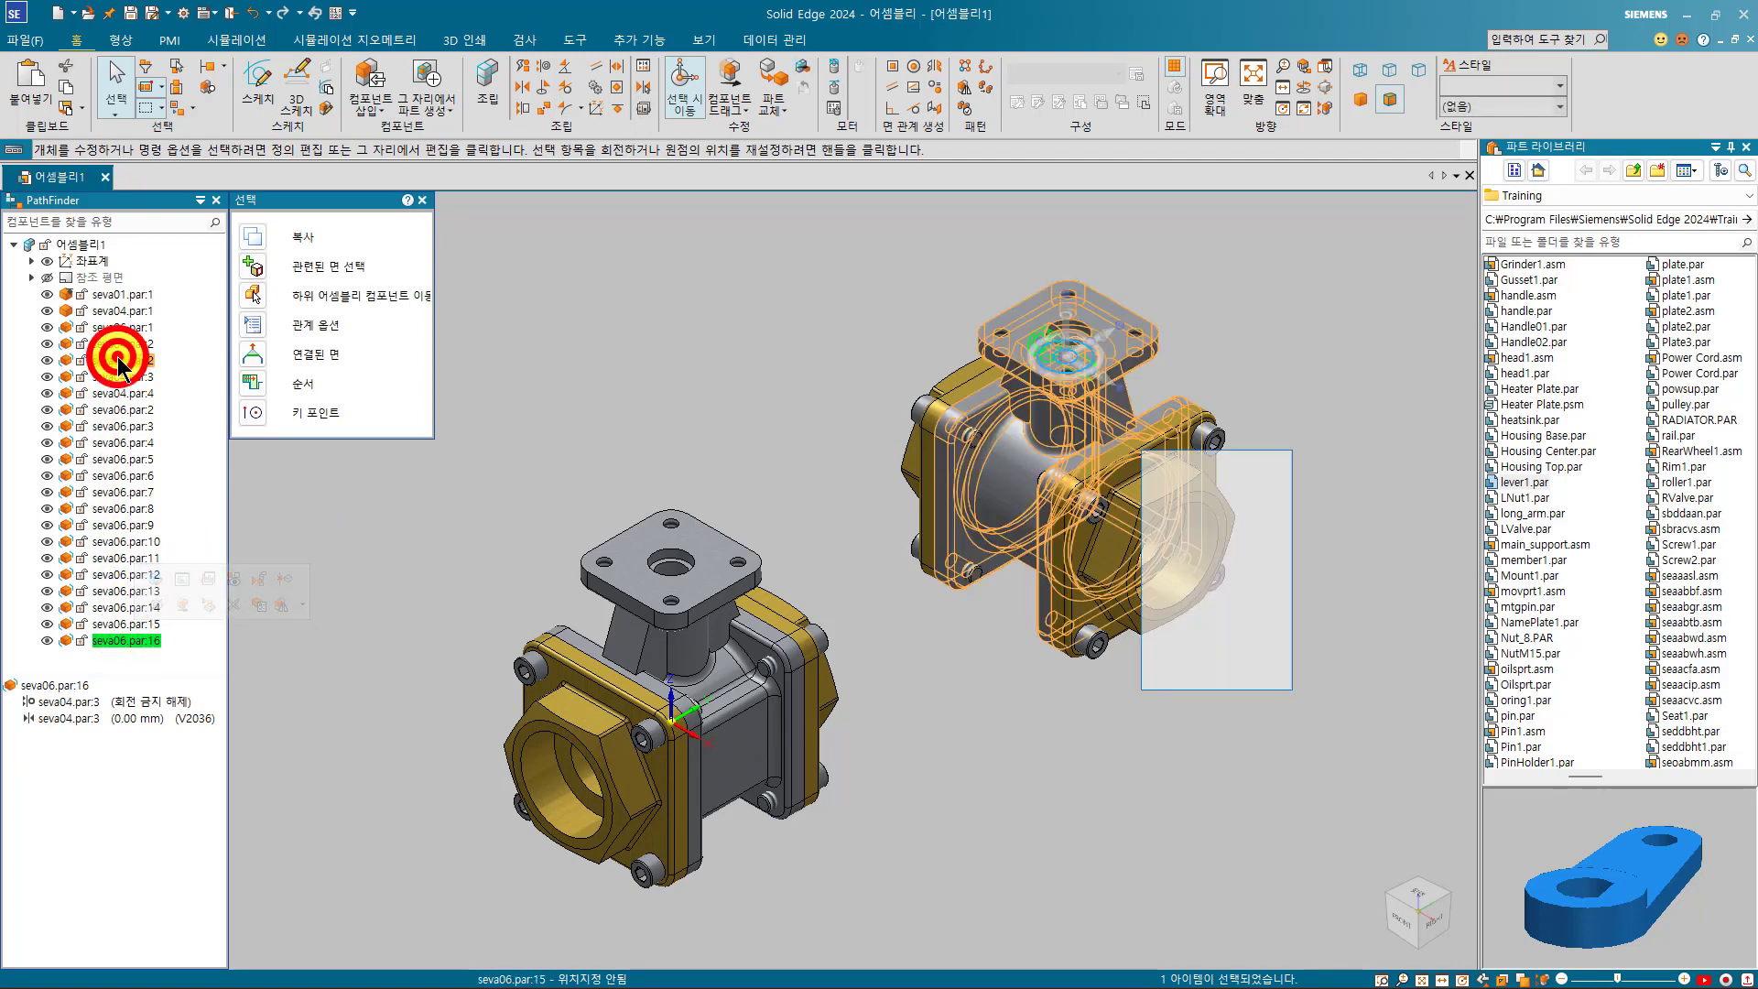
{"action": "key", "text": "Delete"}
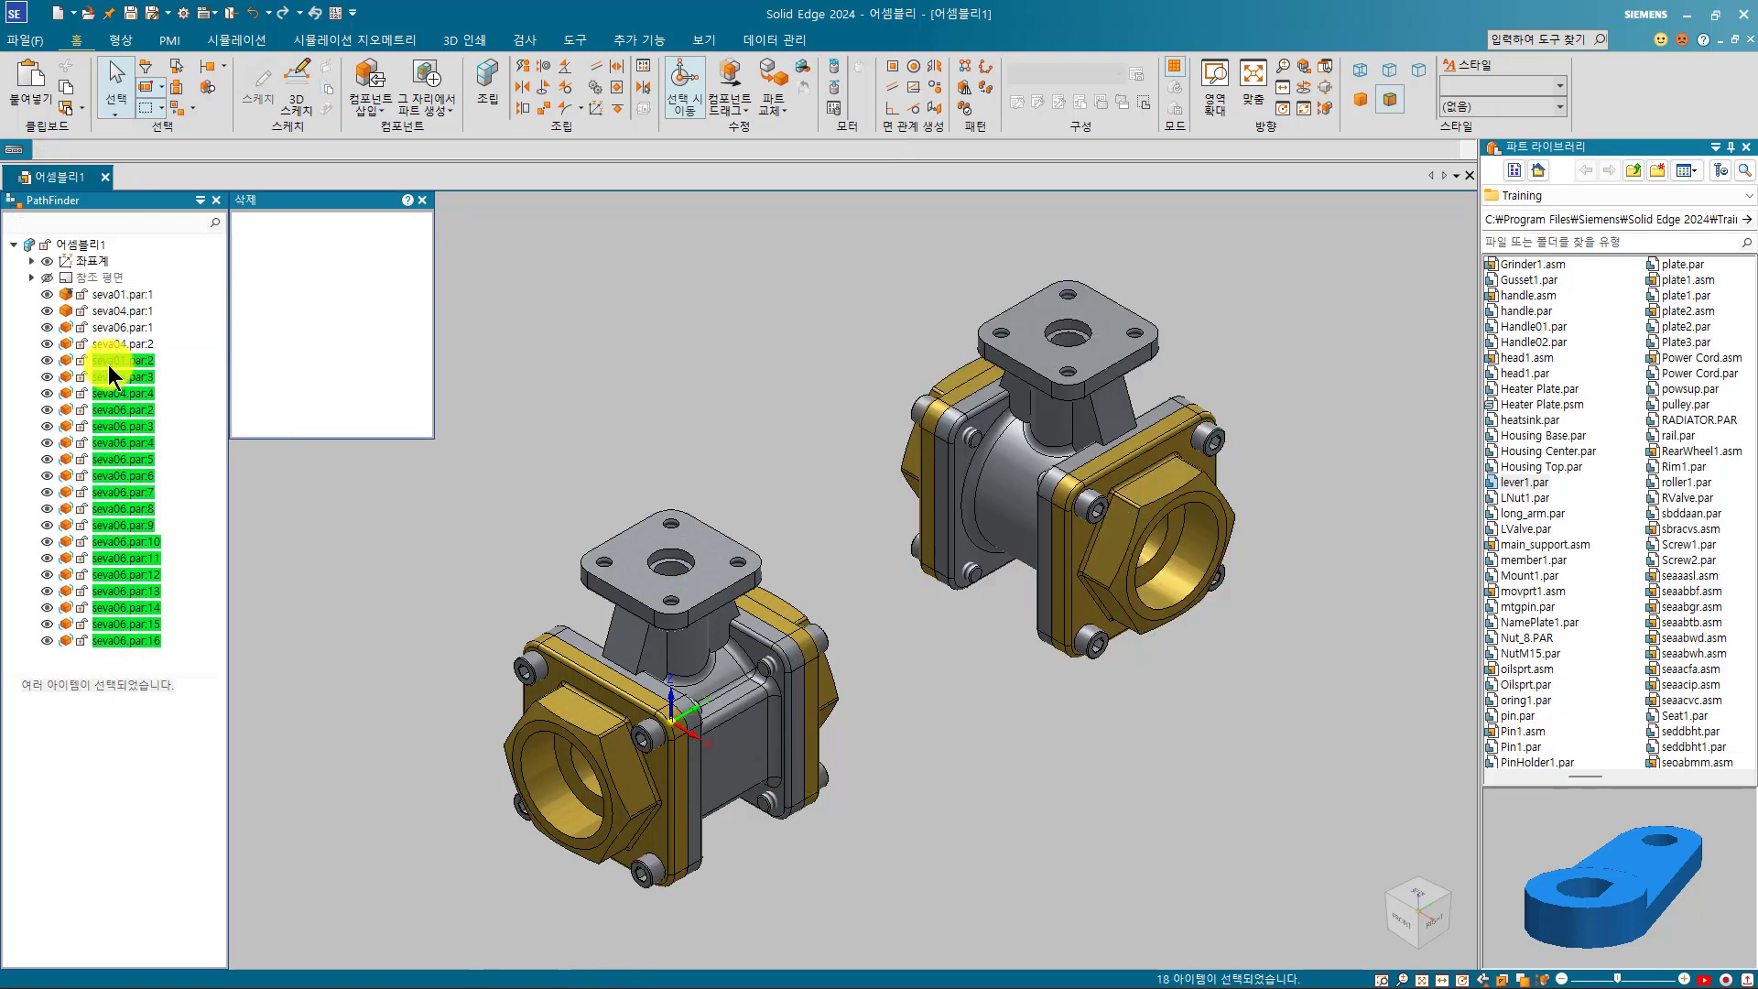
{"action": "left_click", "coordinate": [124, 328]}
{"action": "key", "text": "Delete"}
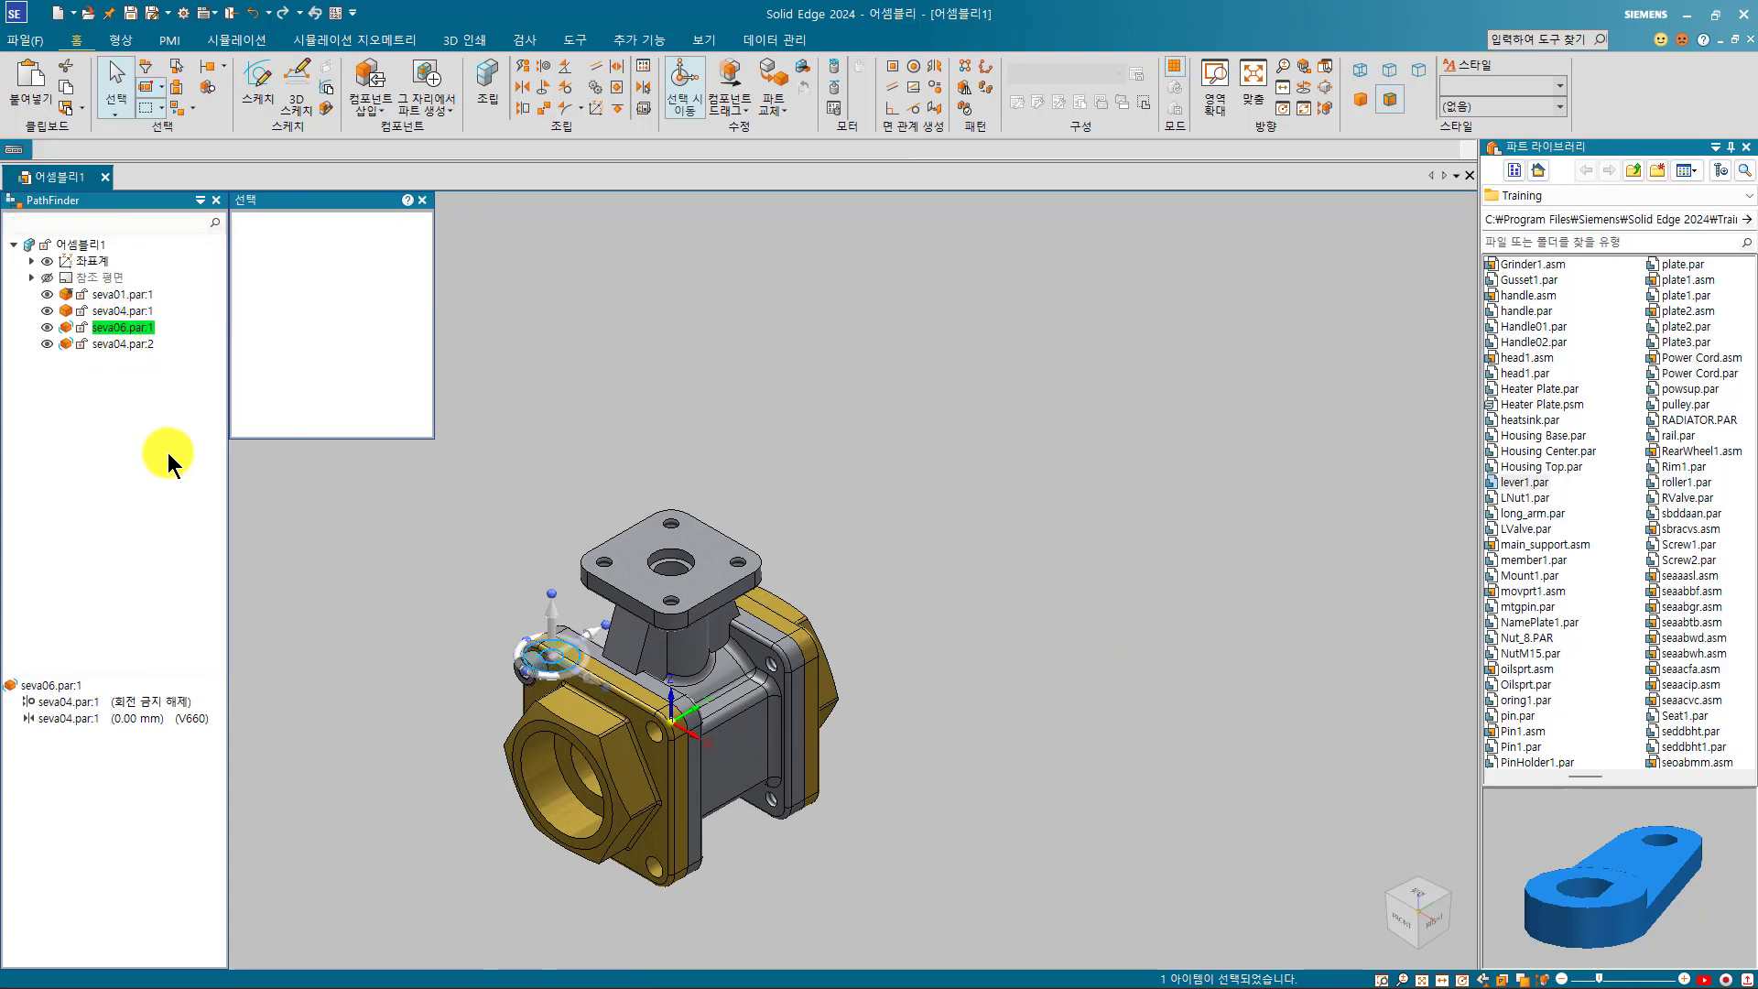
{"action": "left_click", "coordinate": [326, 491]}
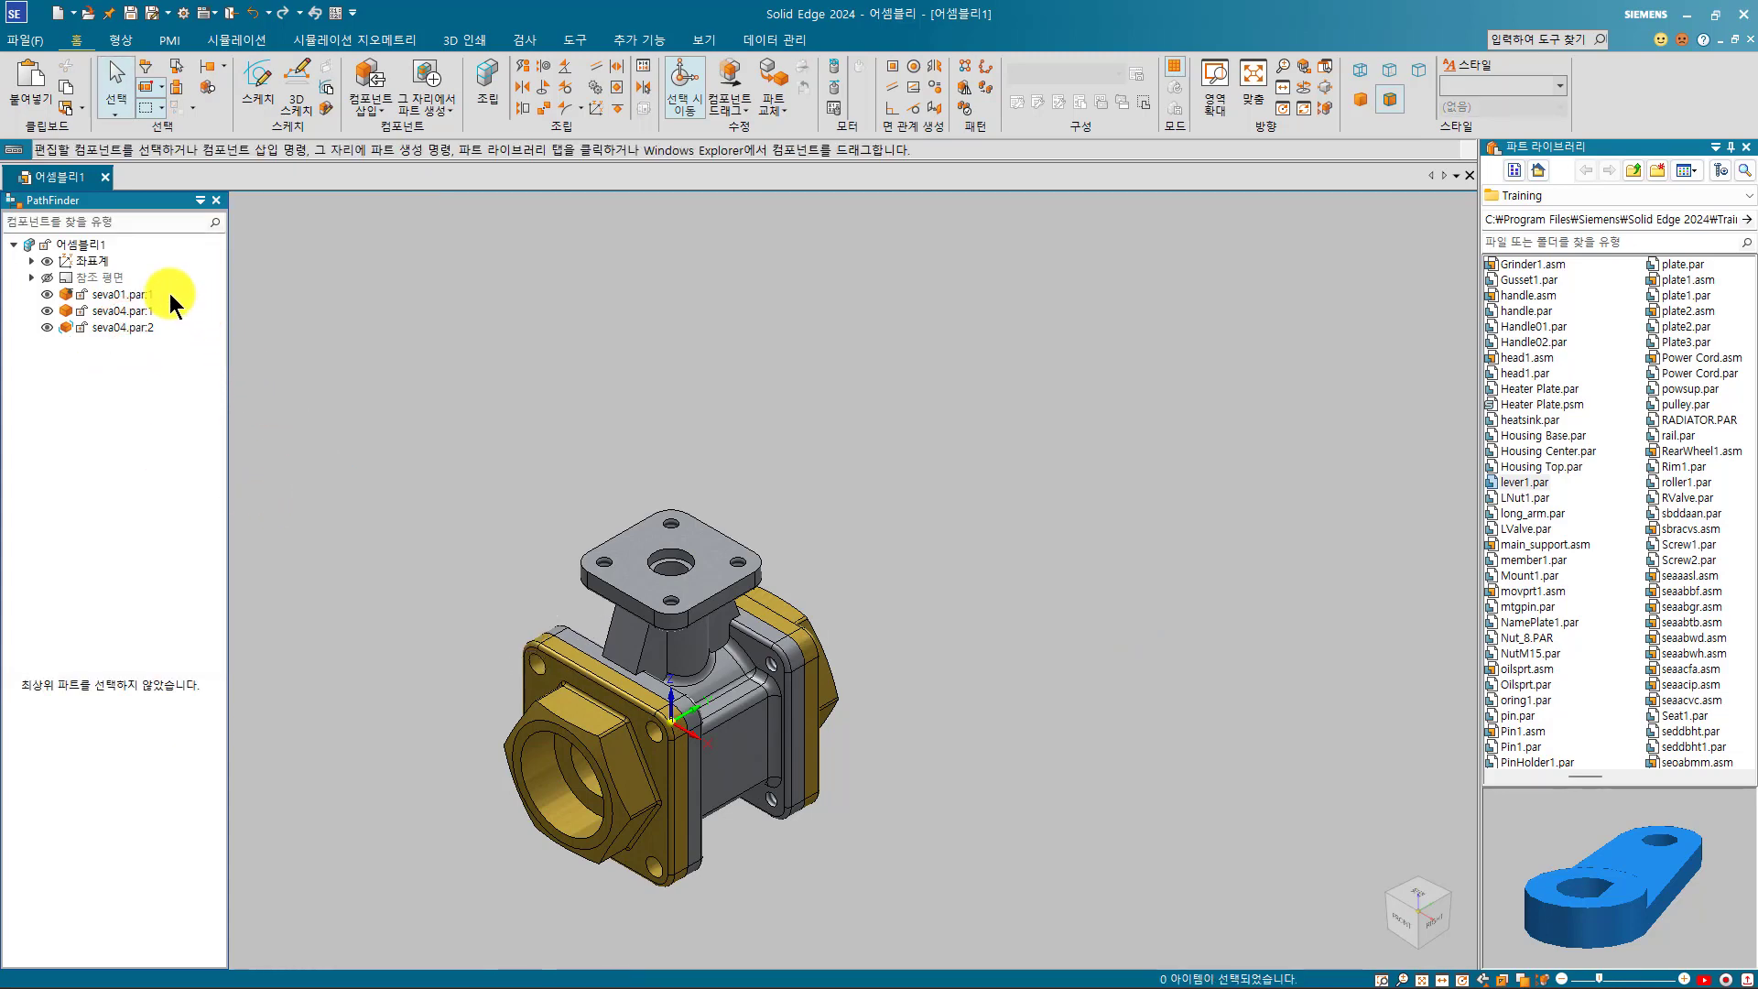
{"action": "left_click", "coordinate": [386, 393]}
{"action": "key", "text": "ctrl+shift+a"}
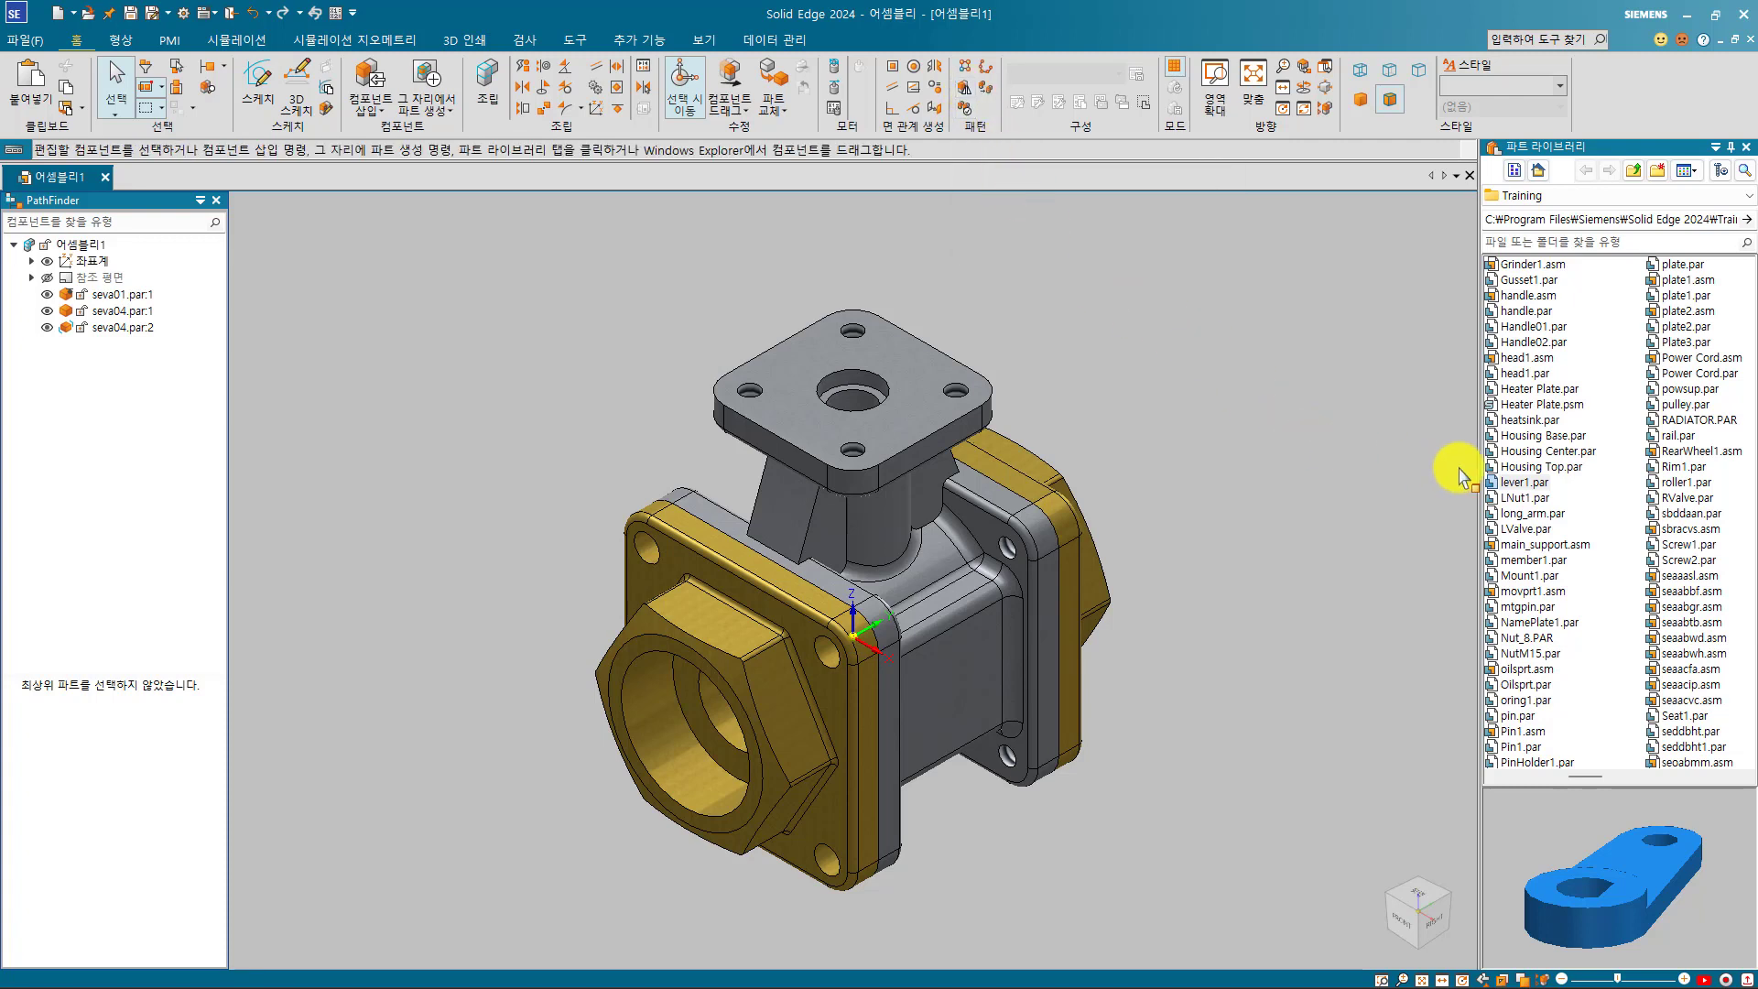
- Place lever1.par from the part library beside the valve without assigning any assembly relationships
{"action": "left_click_drag", "start_coordinate": [1527, 477], "coordinate": [420, 449]}
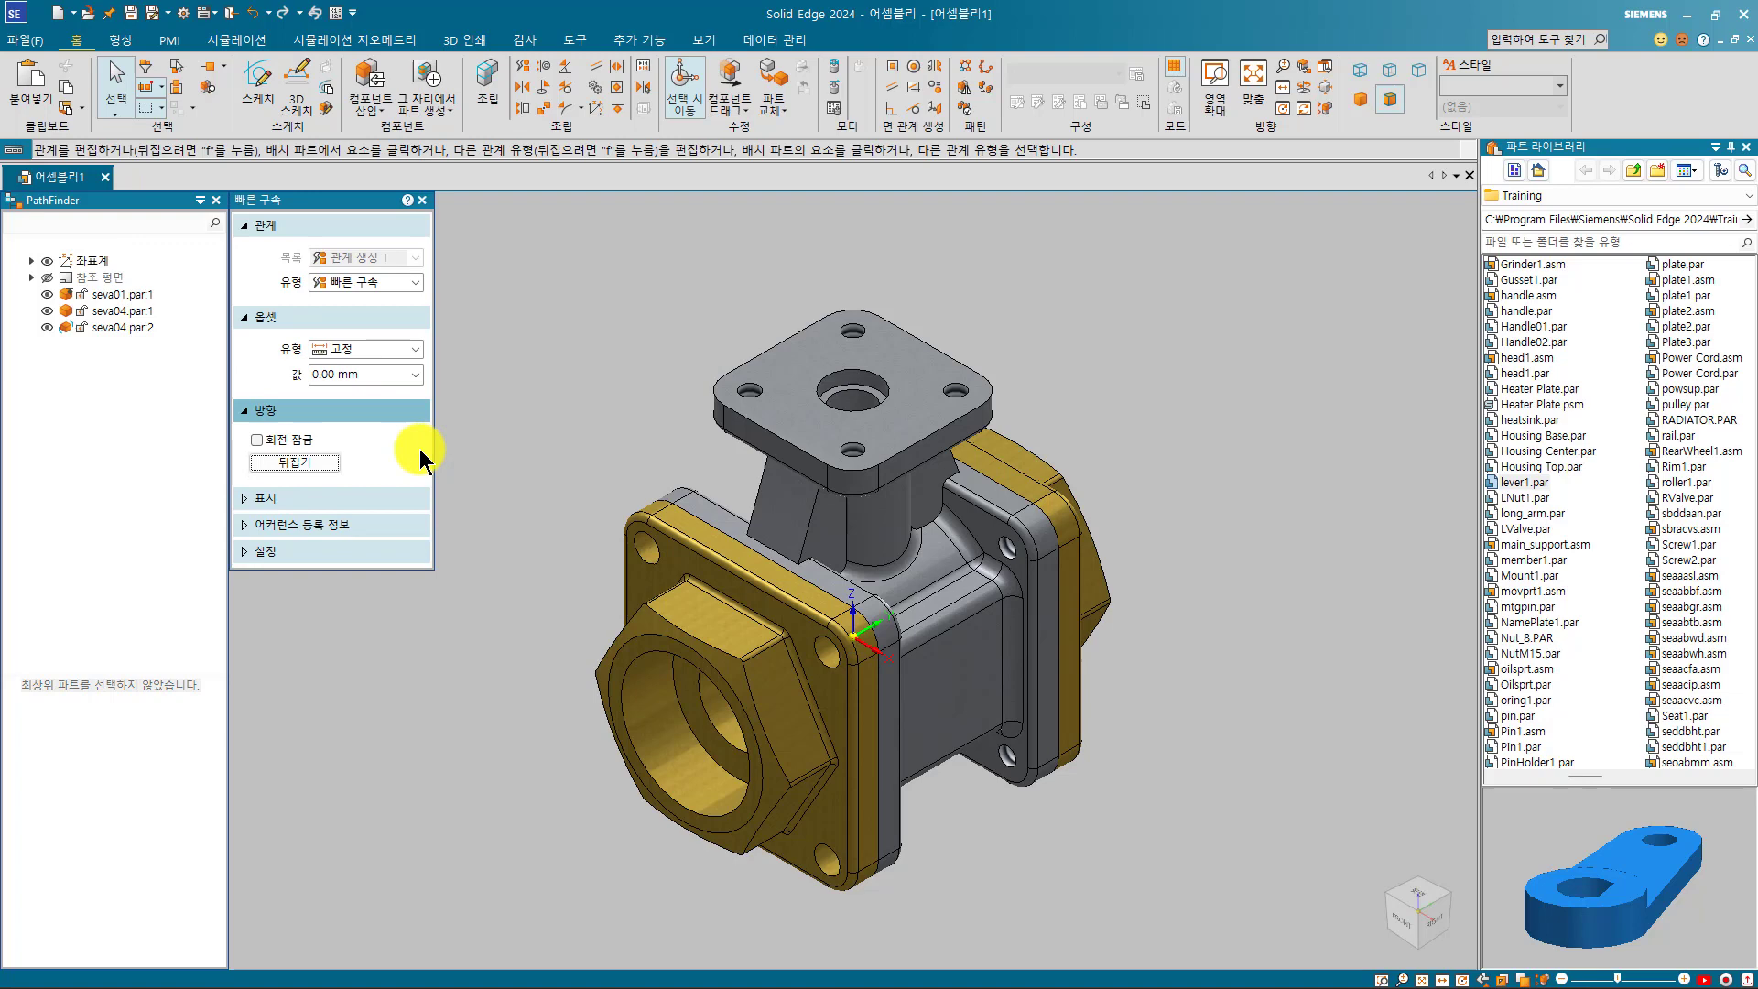
{"action": "key", "text": "Escape"}
{"action": "left_click", "coordinate": [591, 456]}
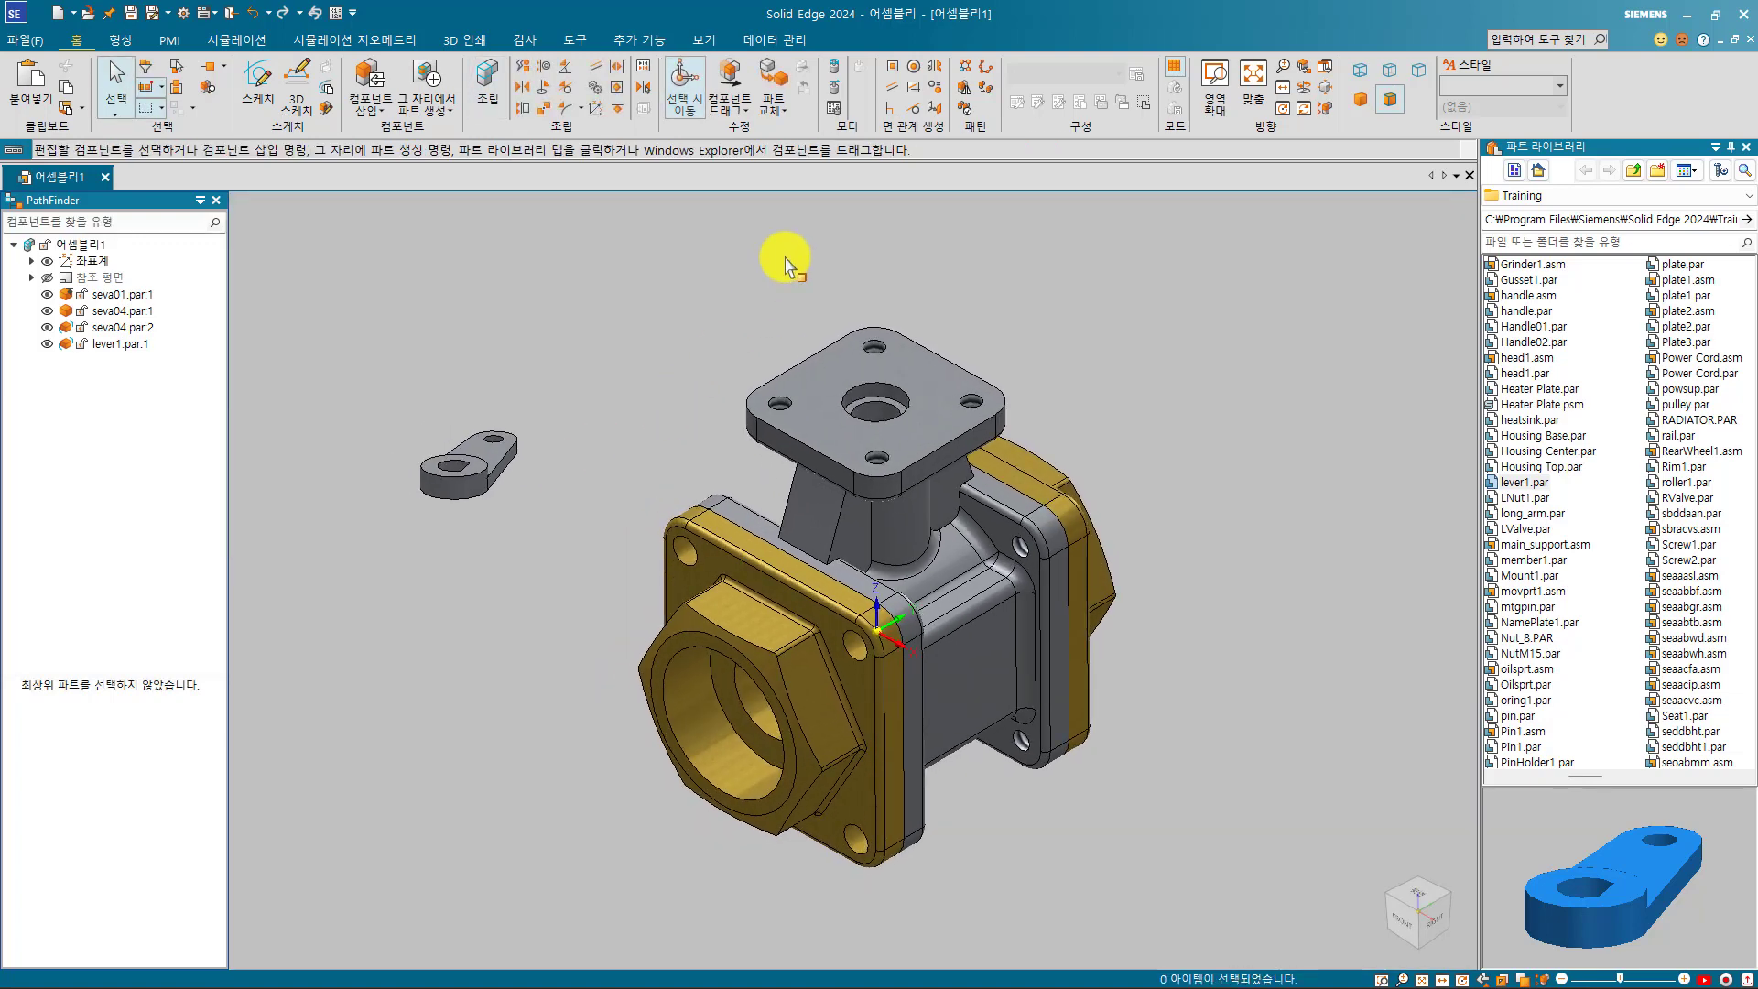
{"action": "left_click", "coordinate": [964, 93]}
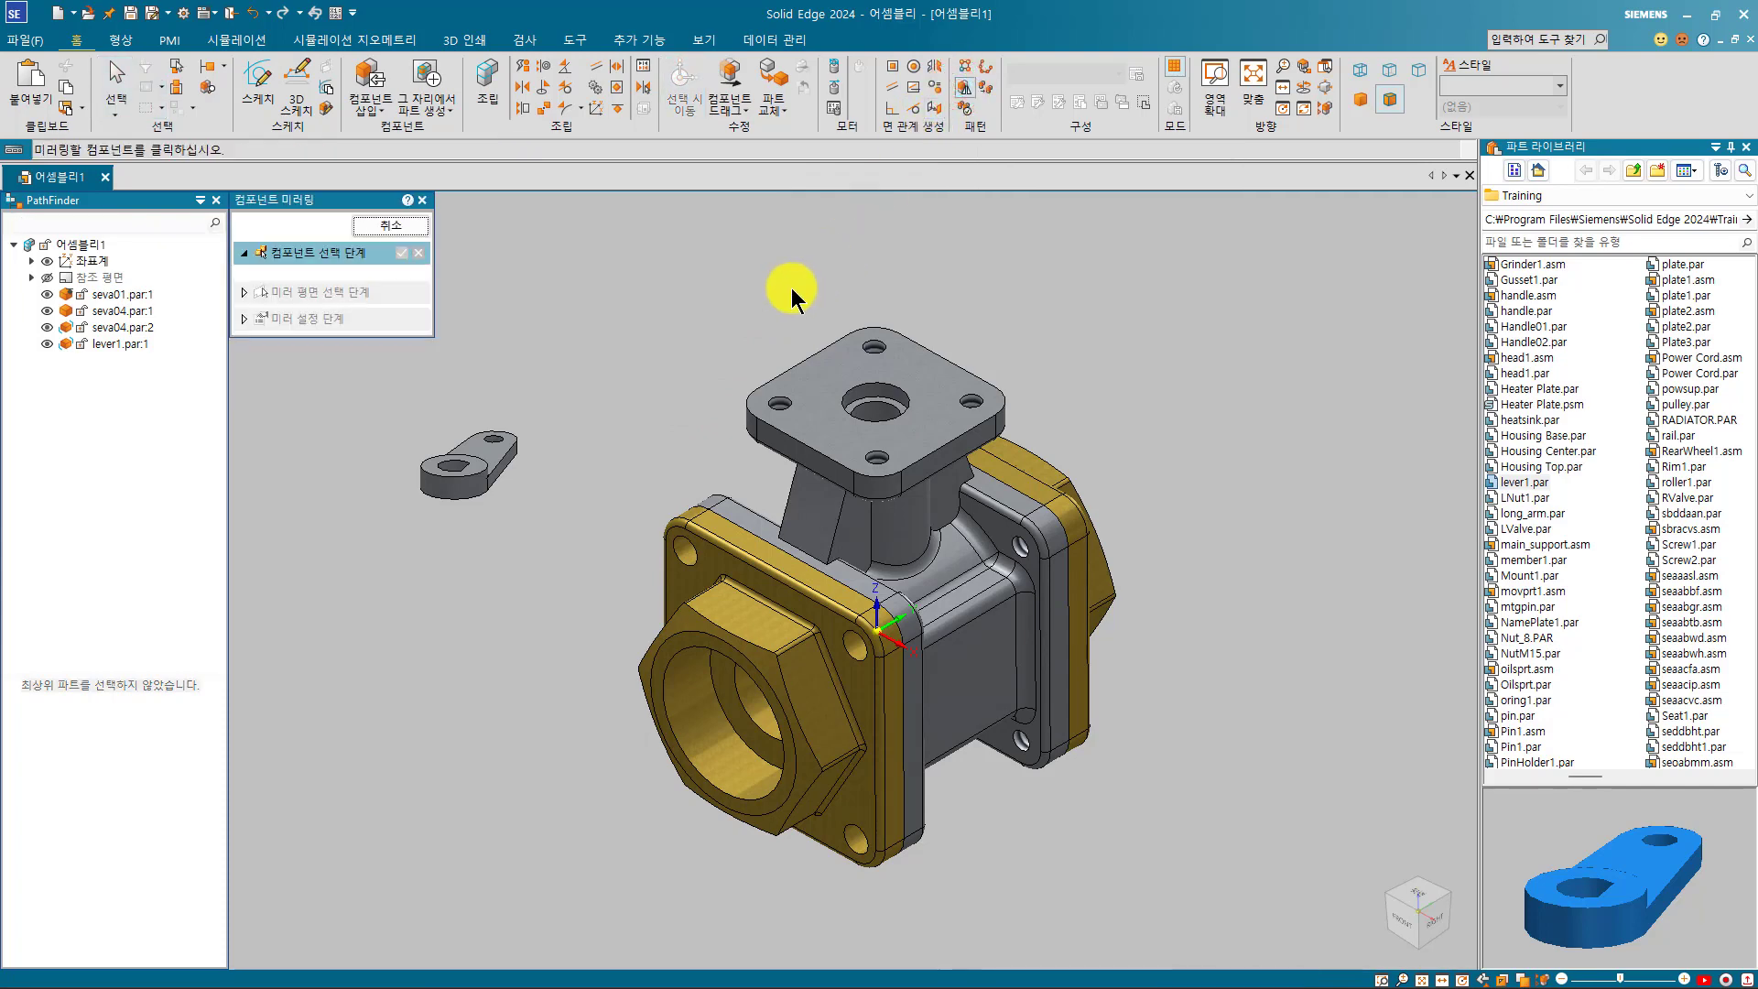
{"action": "left_click", "coordinate": [494, 468]}
{"action": "left_click", "coordinate": [682, 519]}
{"action": "left_click", "coordinate": [855, 495]}
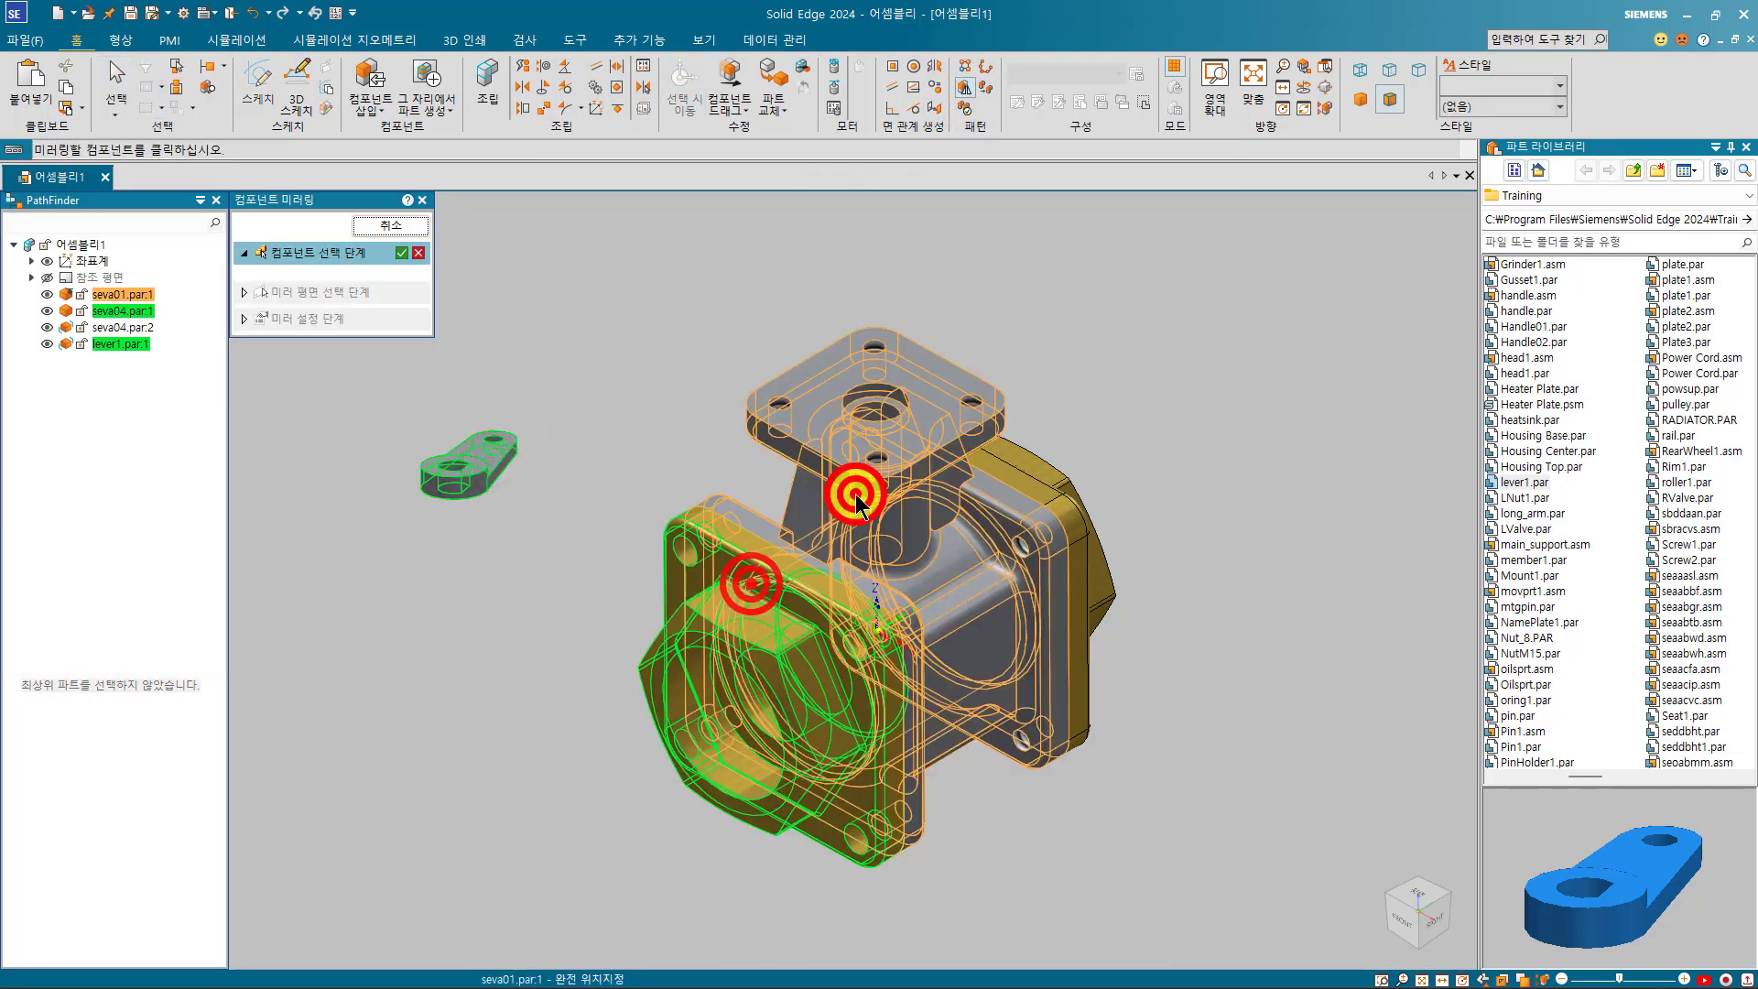
{"action": "left_click", "coordinate": [1030, 474]}
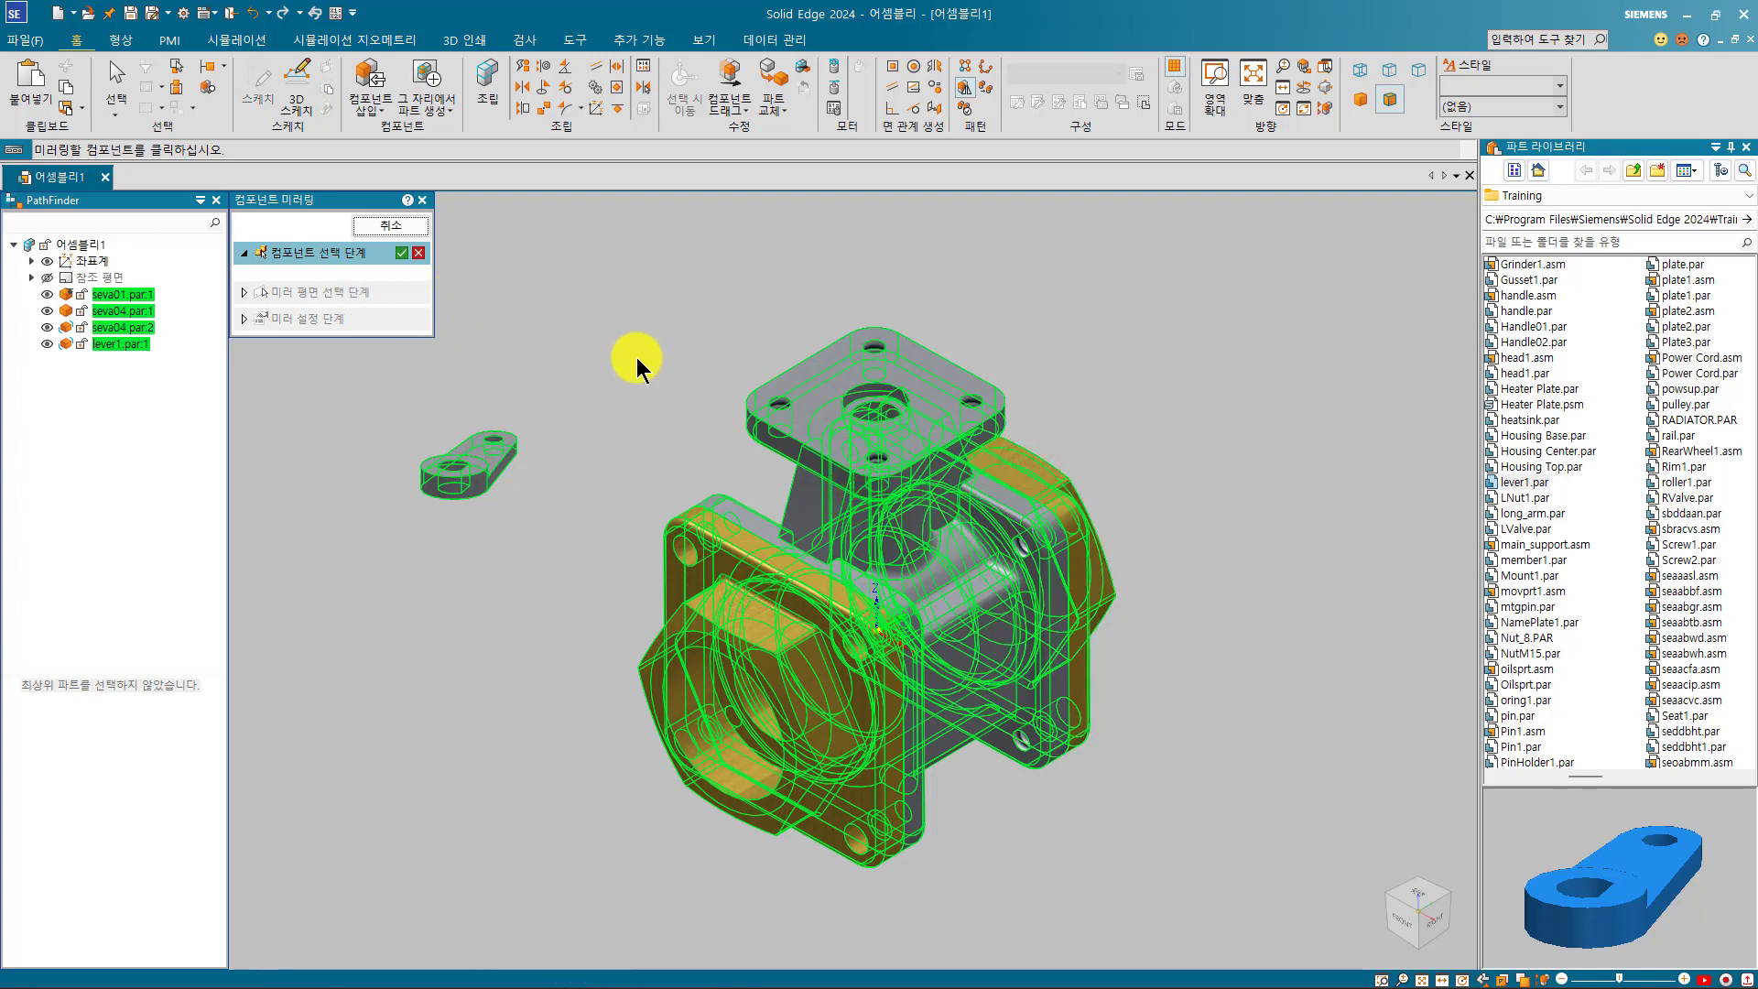
{"action": "right_click", "coordinate": [636, 357]}
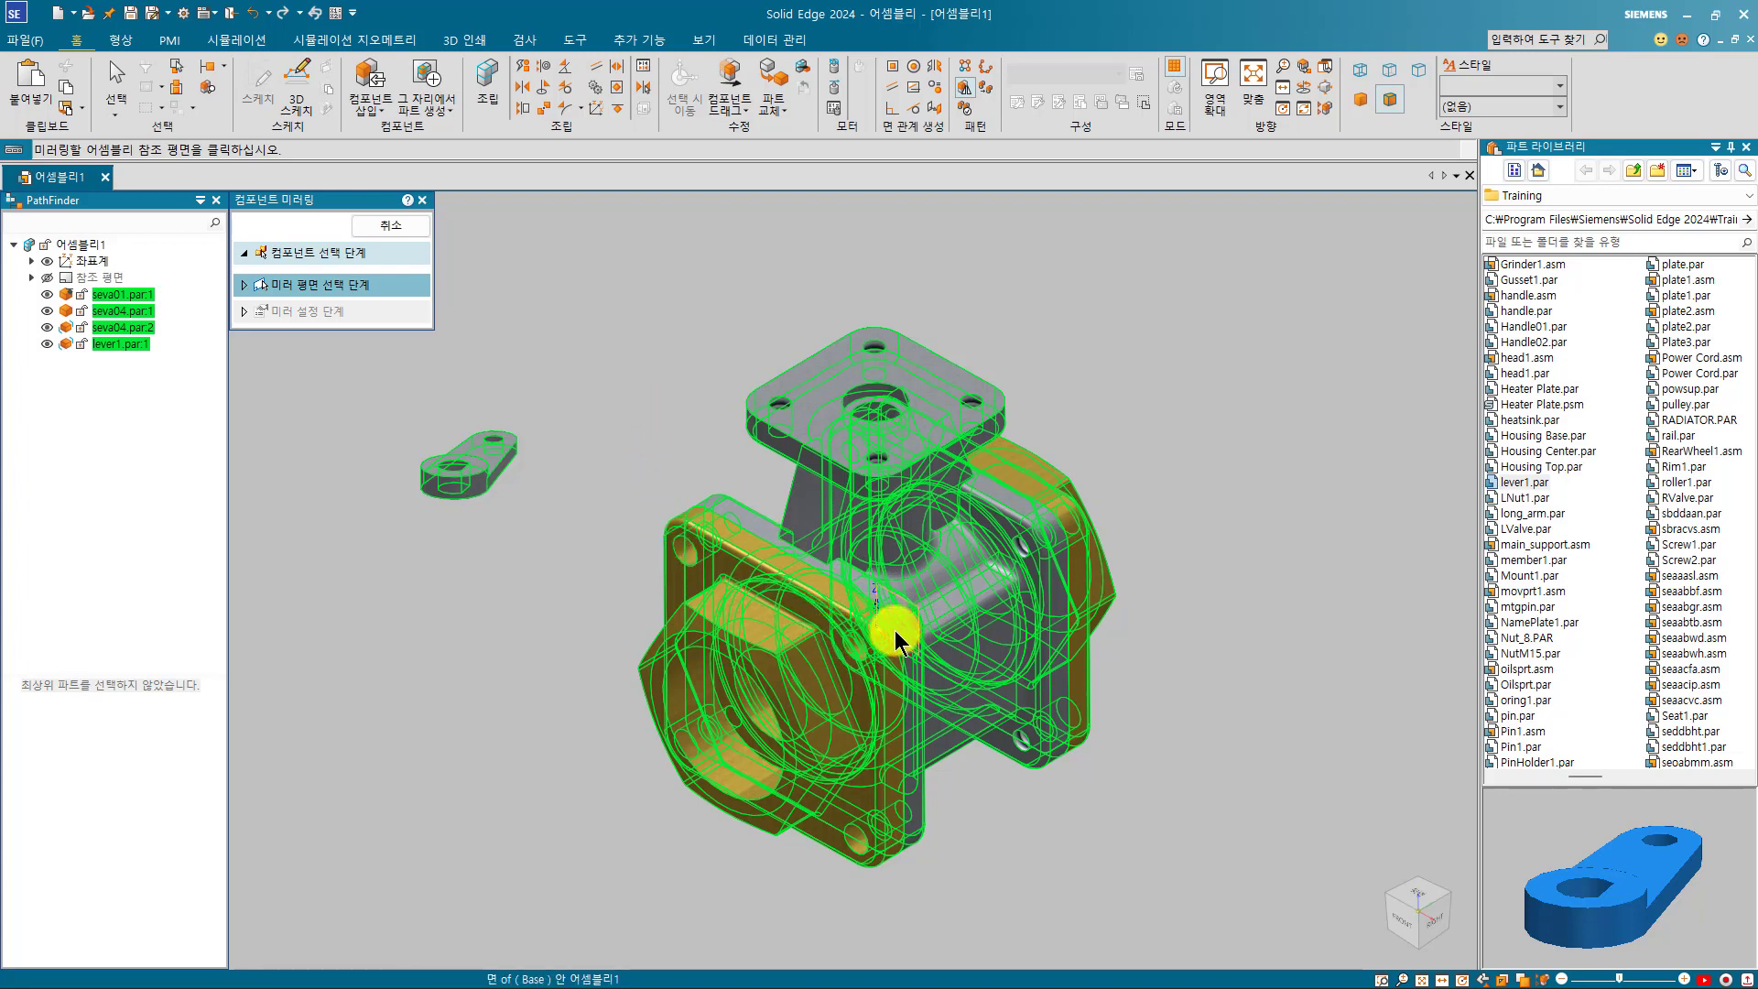
{"action": "key", "text": "Escape"}
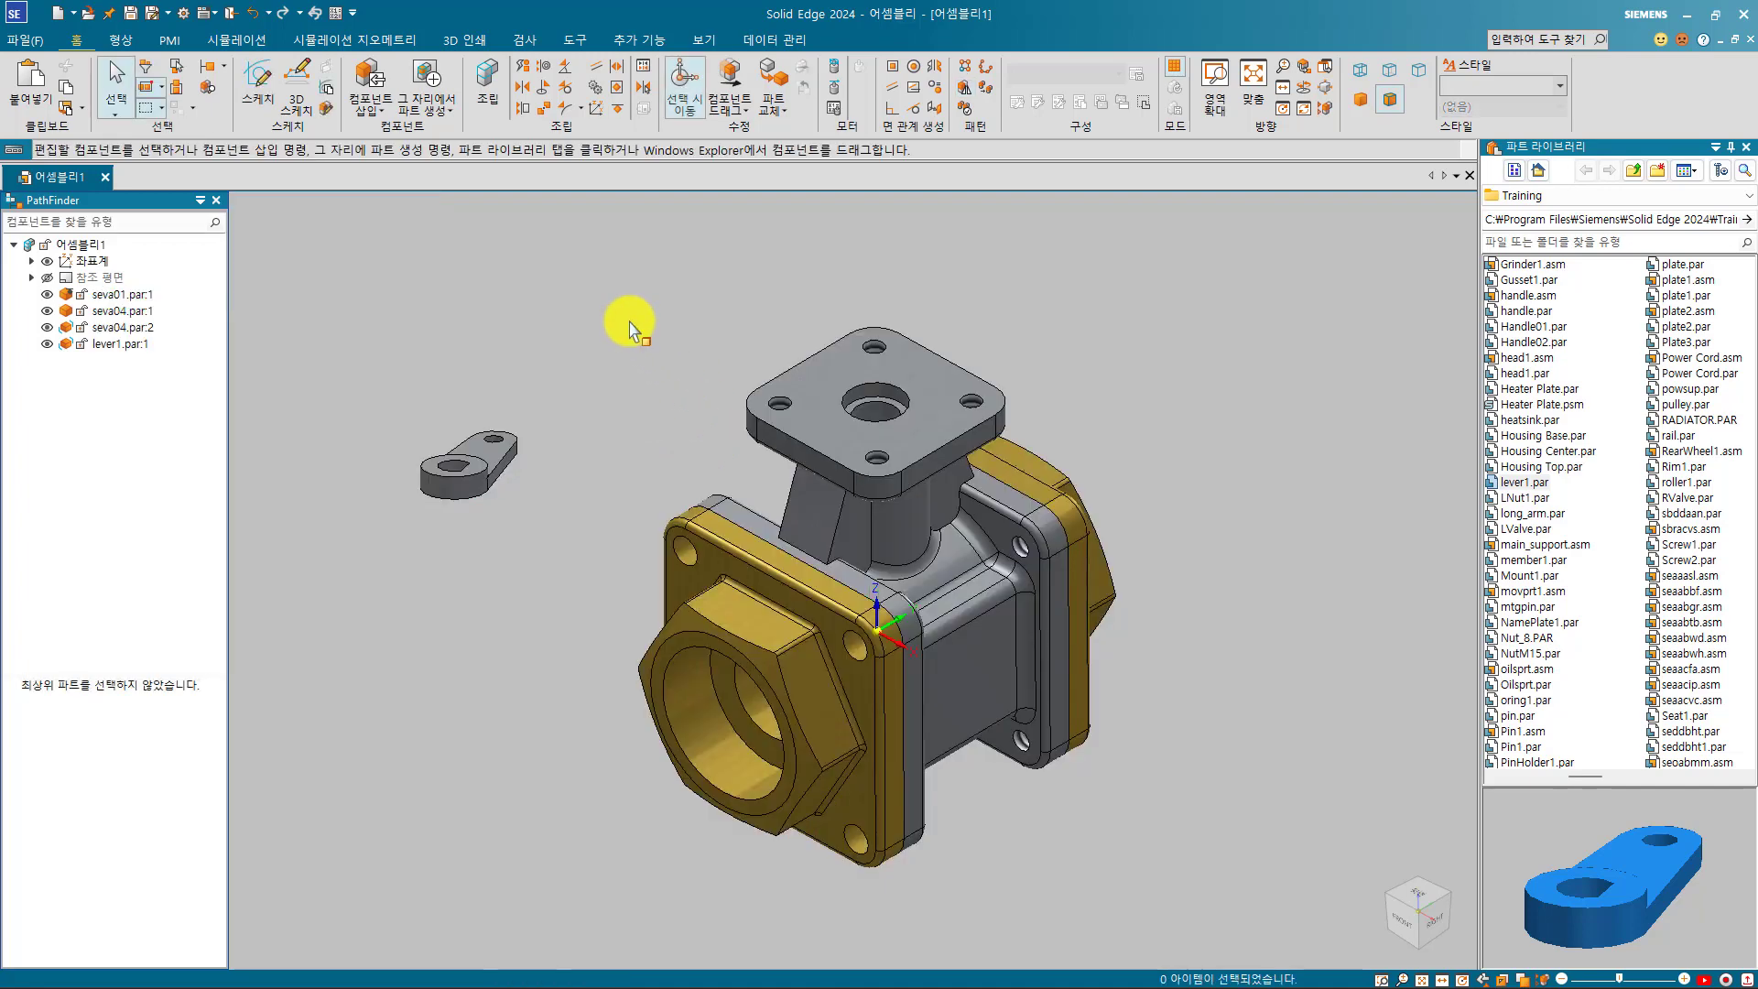
- Create a parallel reference plane 200 mm outward from the flat side face of seva01.par:1 and finish the command
{"action": "left_click", "coordinate": [124, 43]}
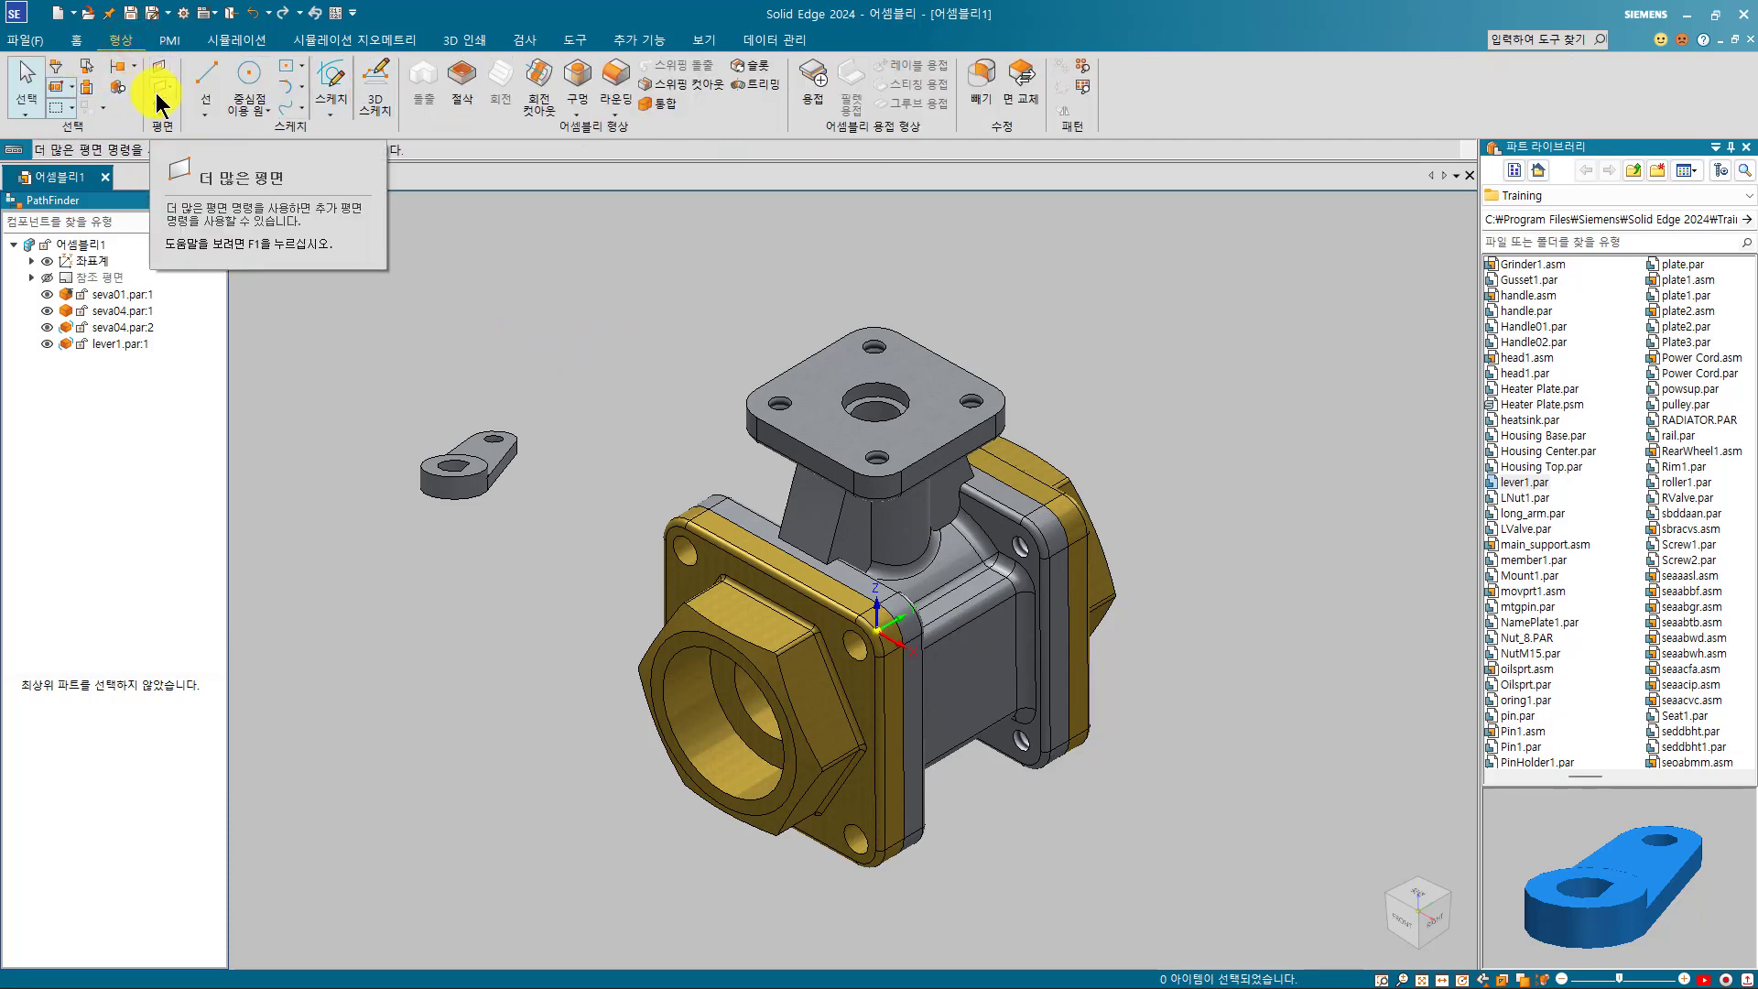
{"action": "left_click", "coordinate": [160, 100]}
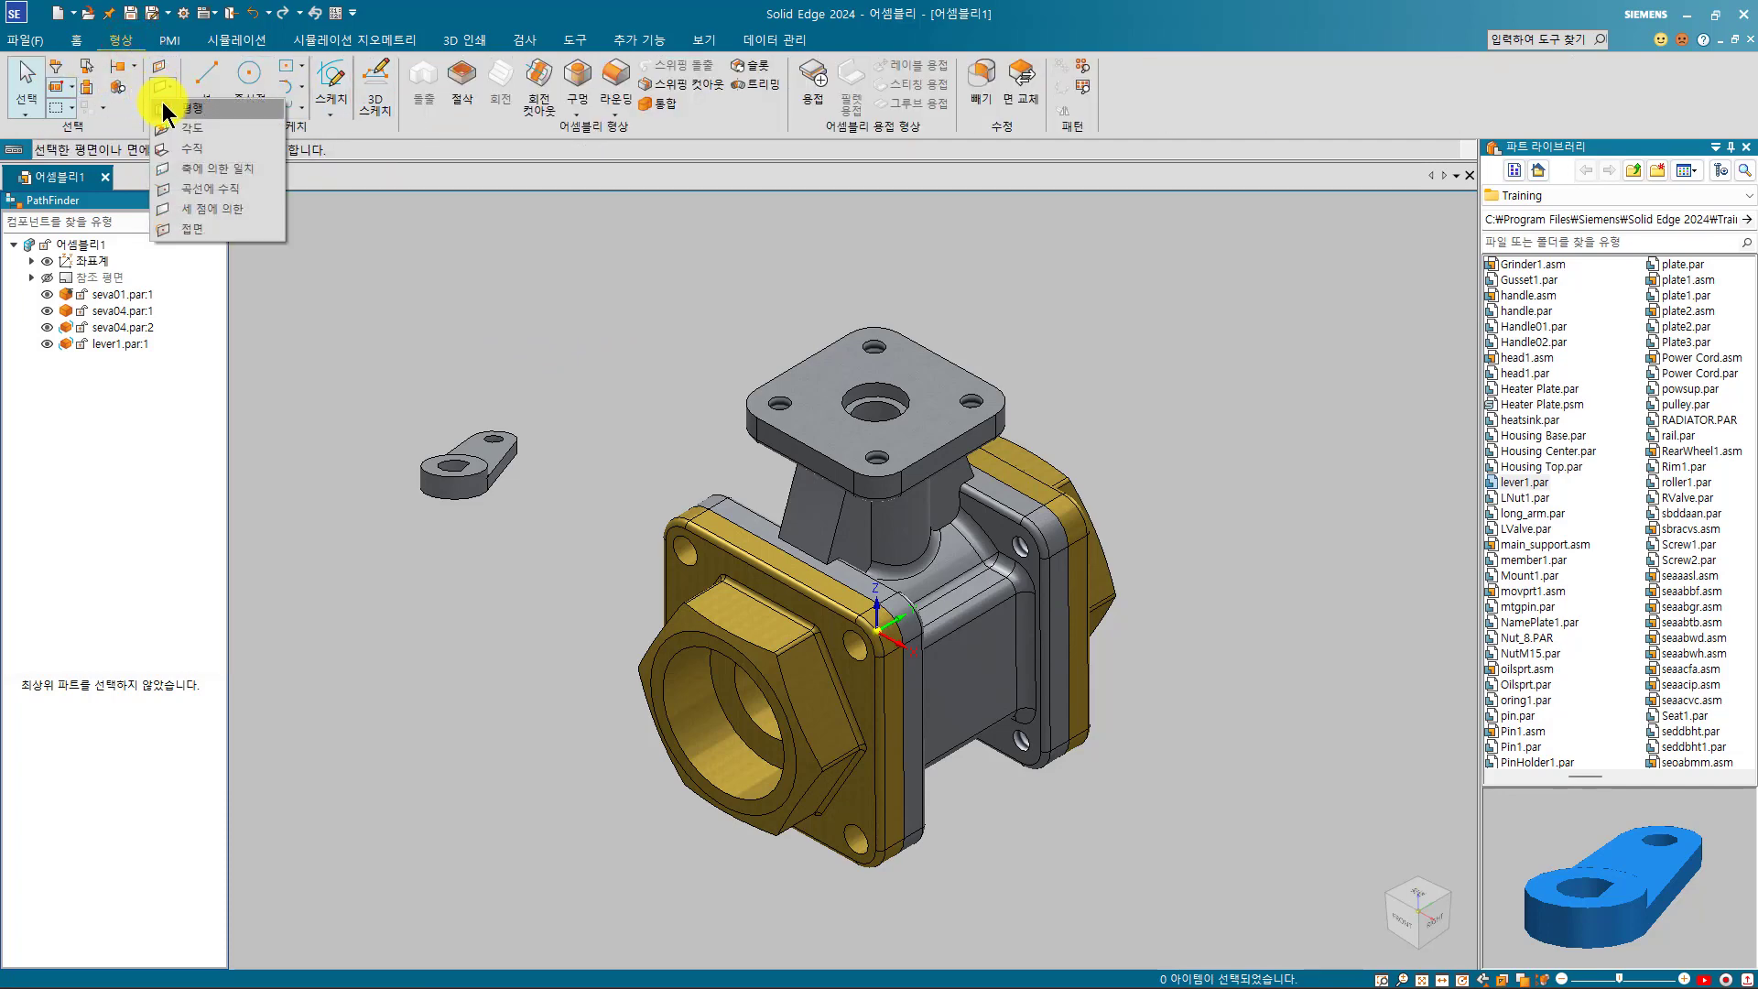
{"action": "left_click", "coordinate": [168, 108]}
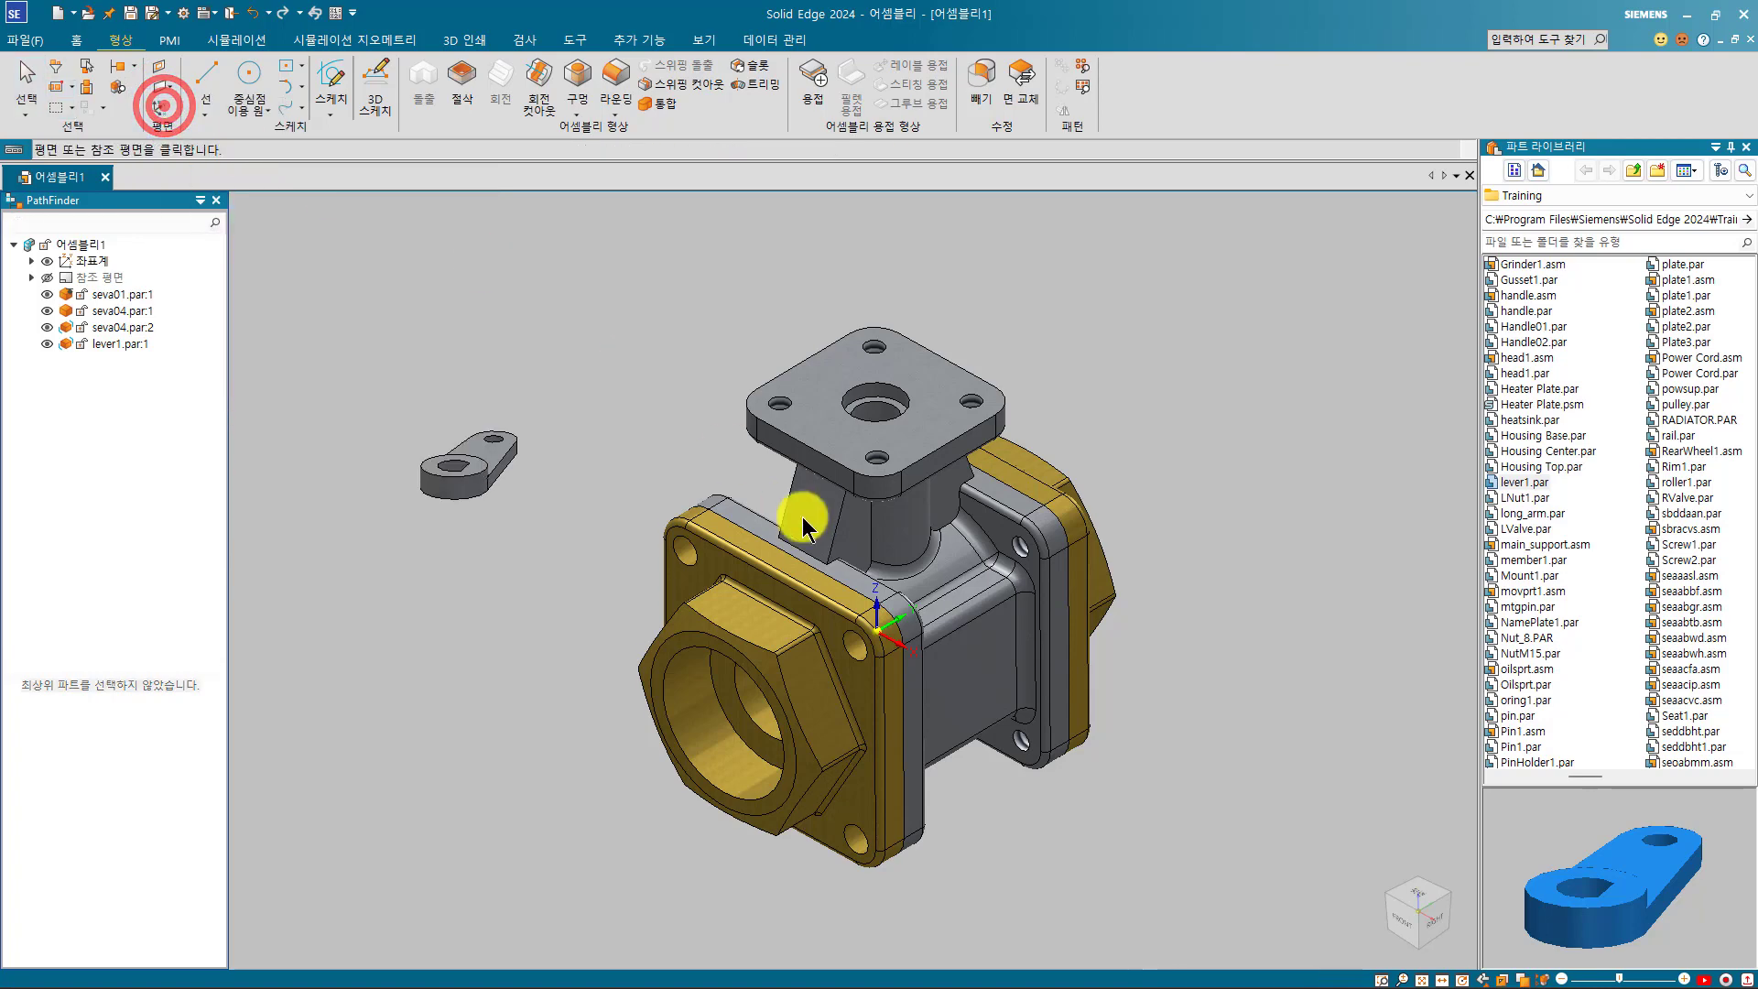
{"action": "left_click", "coordinate": [976, 664]}
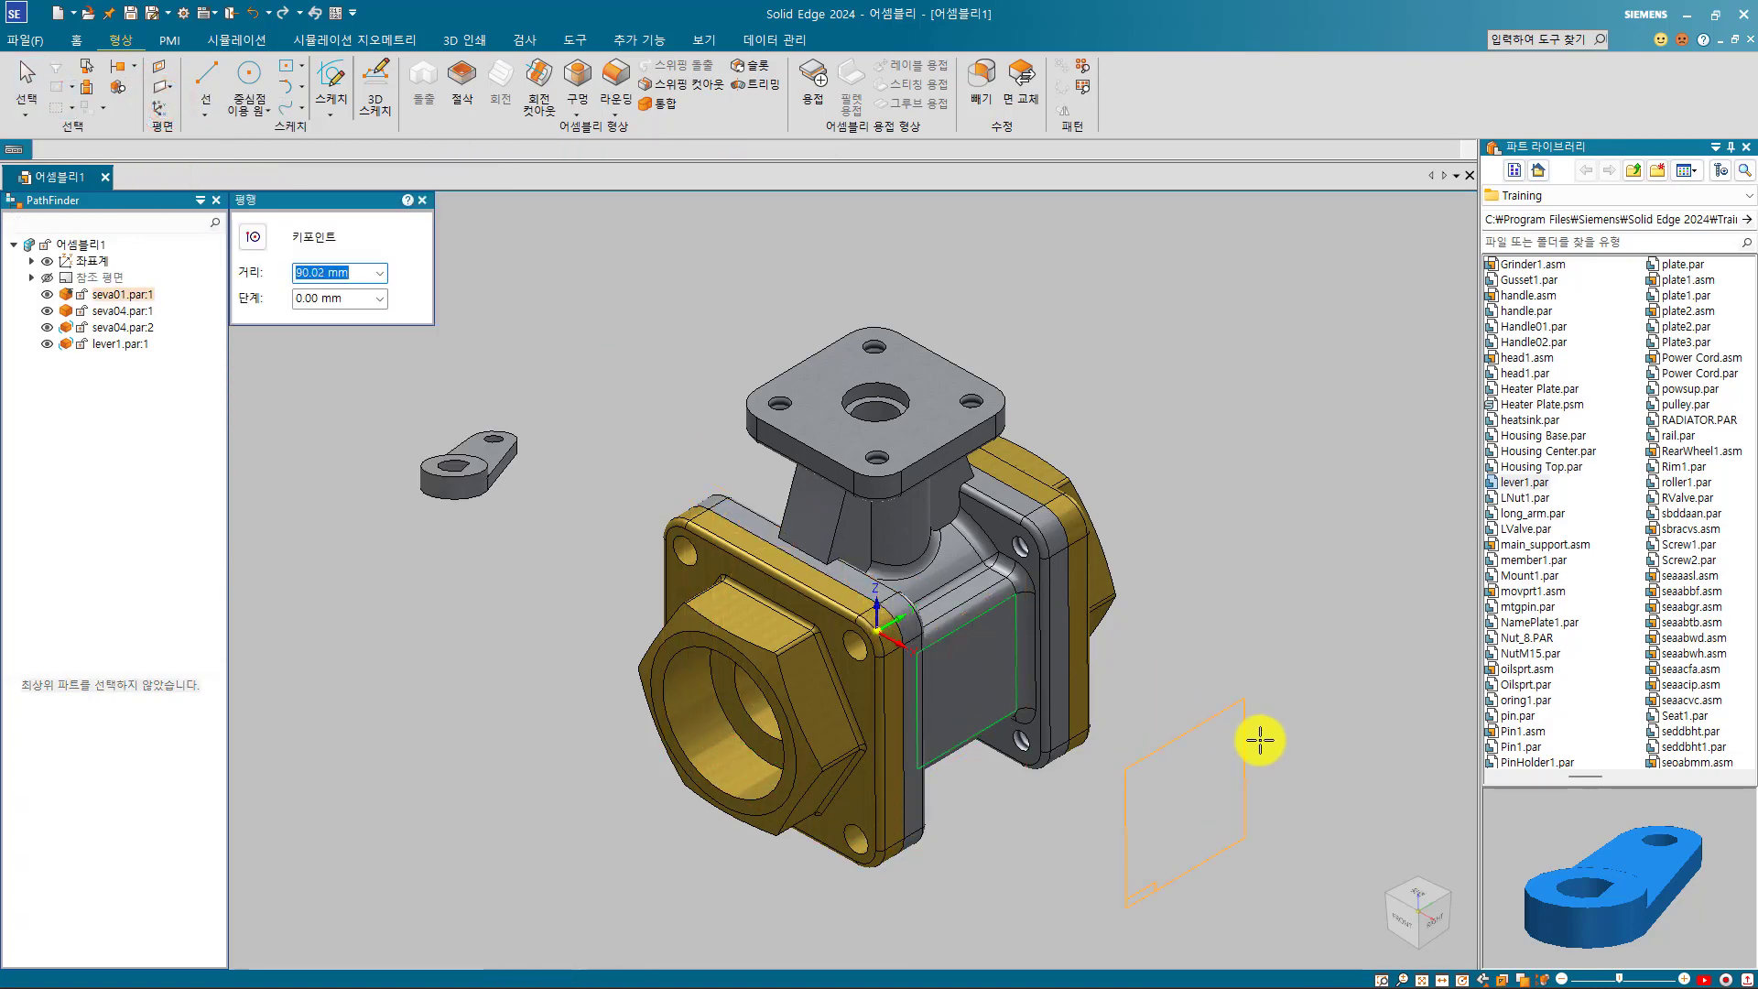
{"action": "type", "text": "200"}
{"action": "key", "text": "Return"}
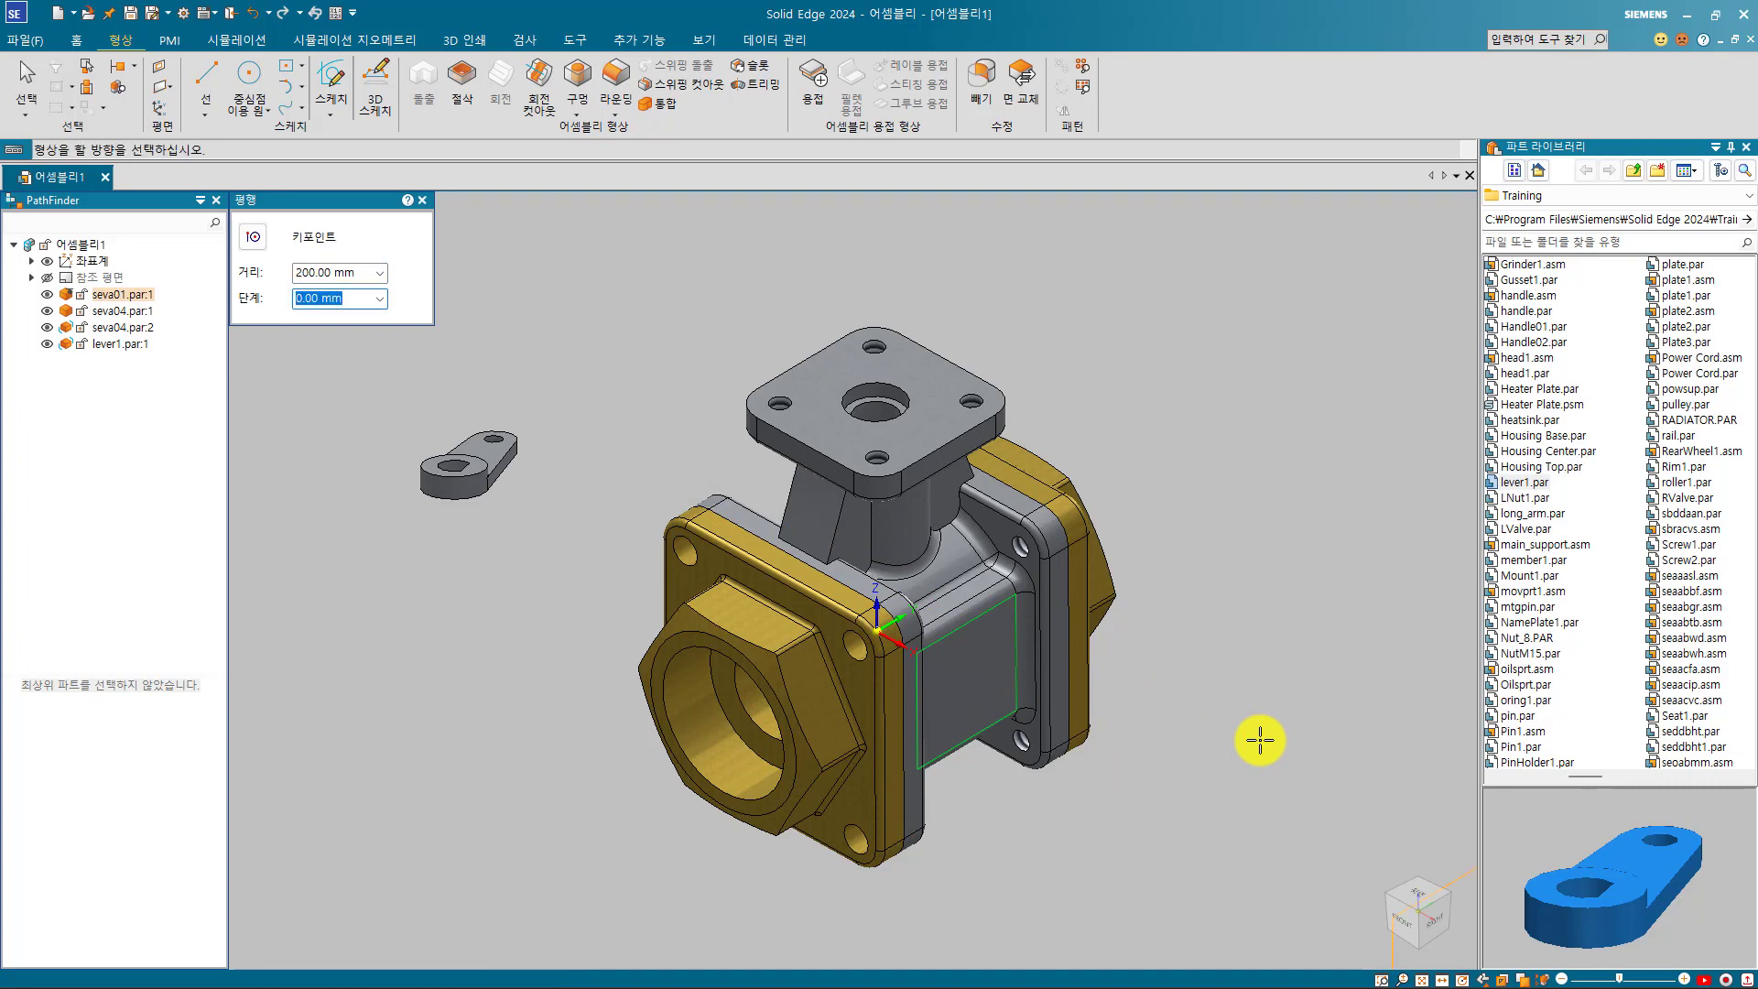
{"action": "left_click", "coordinate": [1260, 740]}
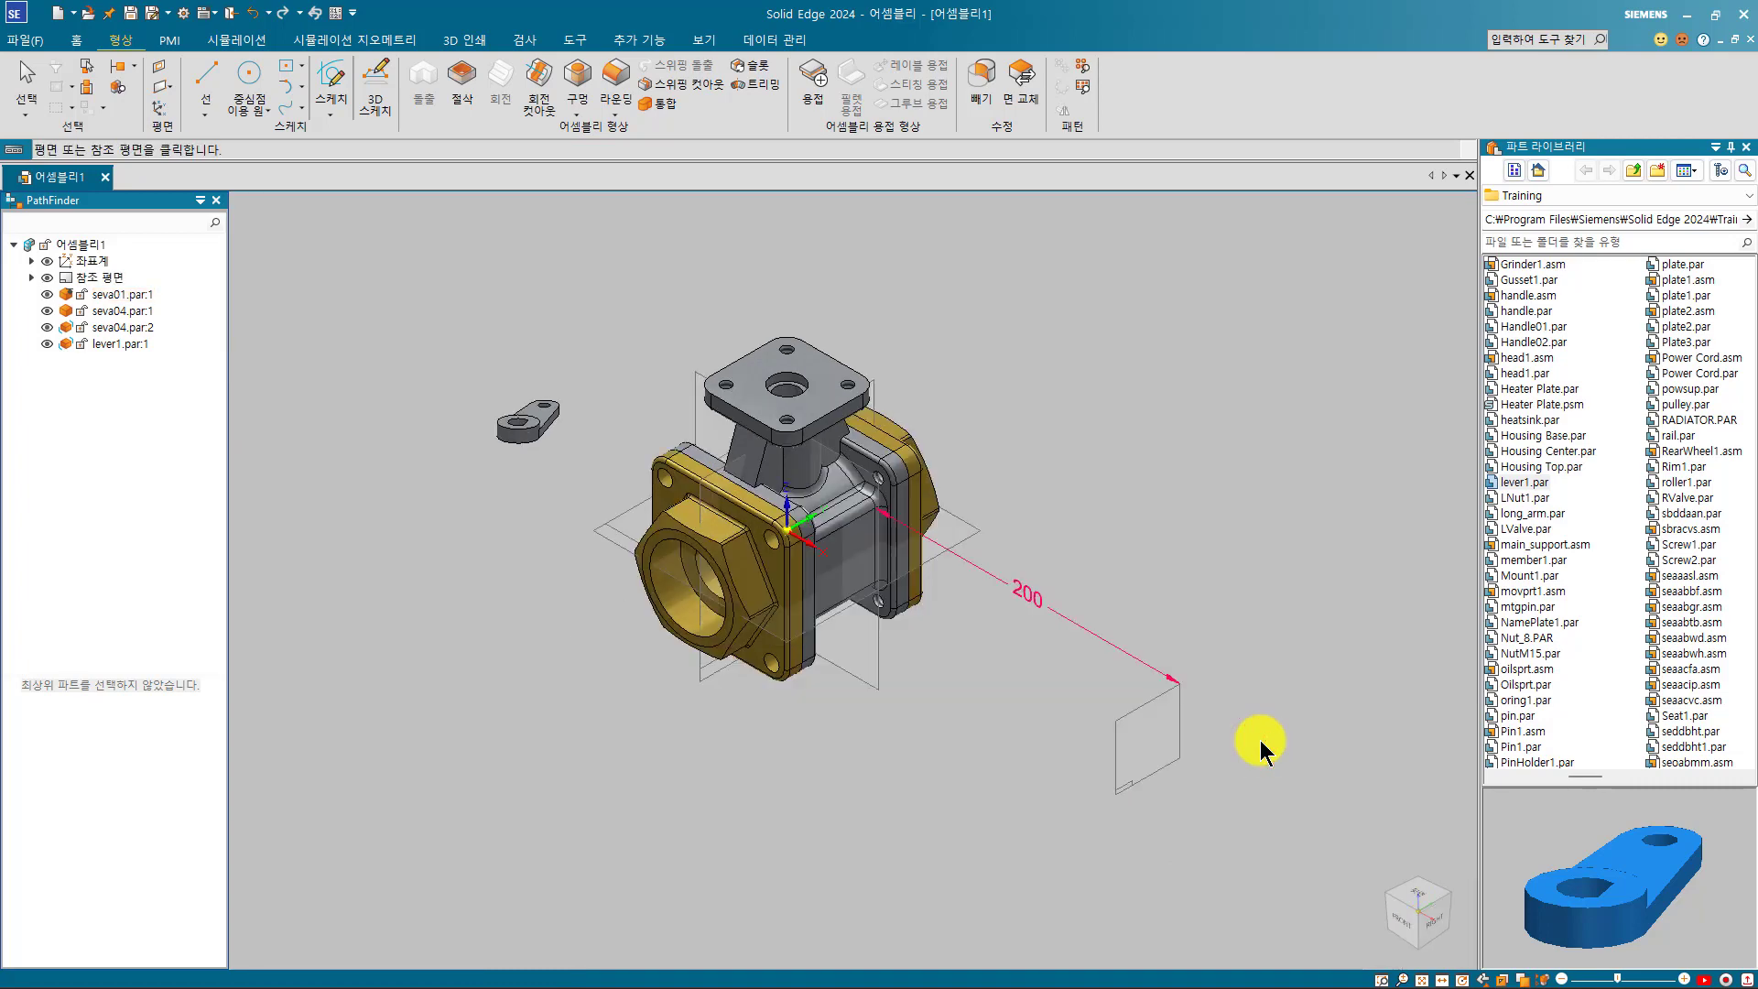
{"action": "left_click", "coordinate": [1169, 463]}
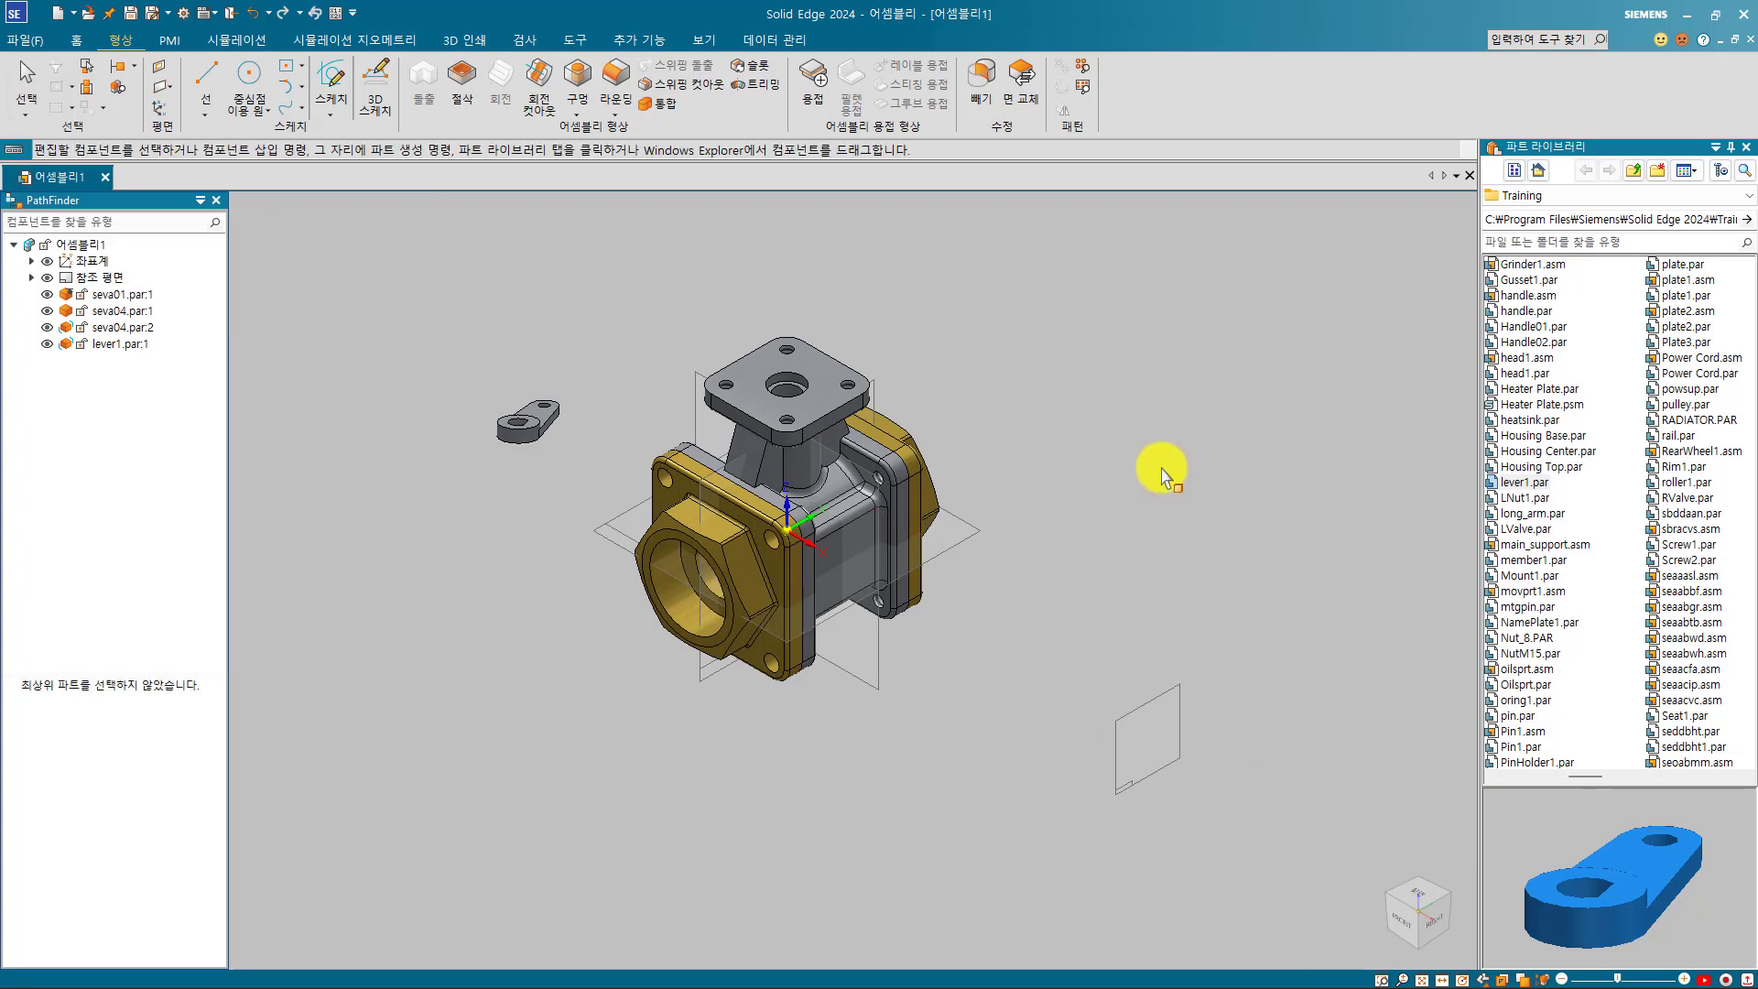
- Mirror all four components, from seva01.par:1 through lever1.par:1, about the offset parallel reference plane beside the valve
{"action": "left_click", "coordinate": [76, 39]}
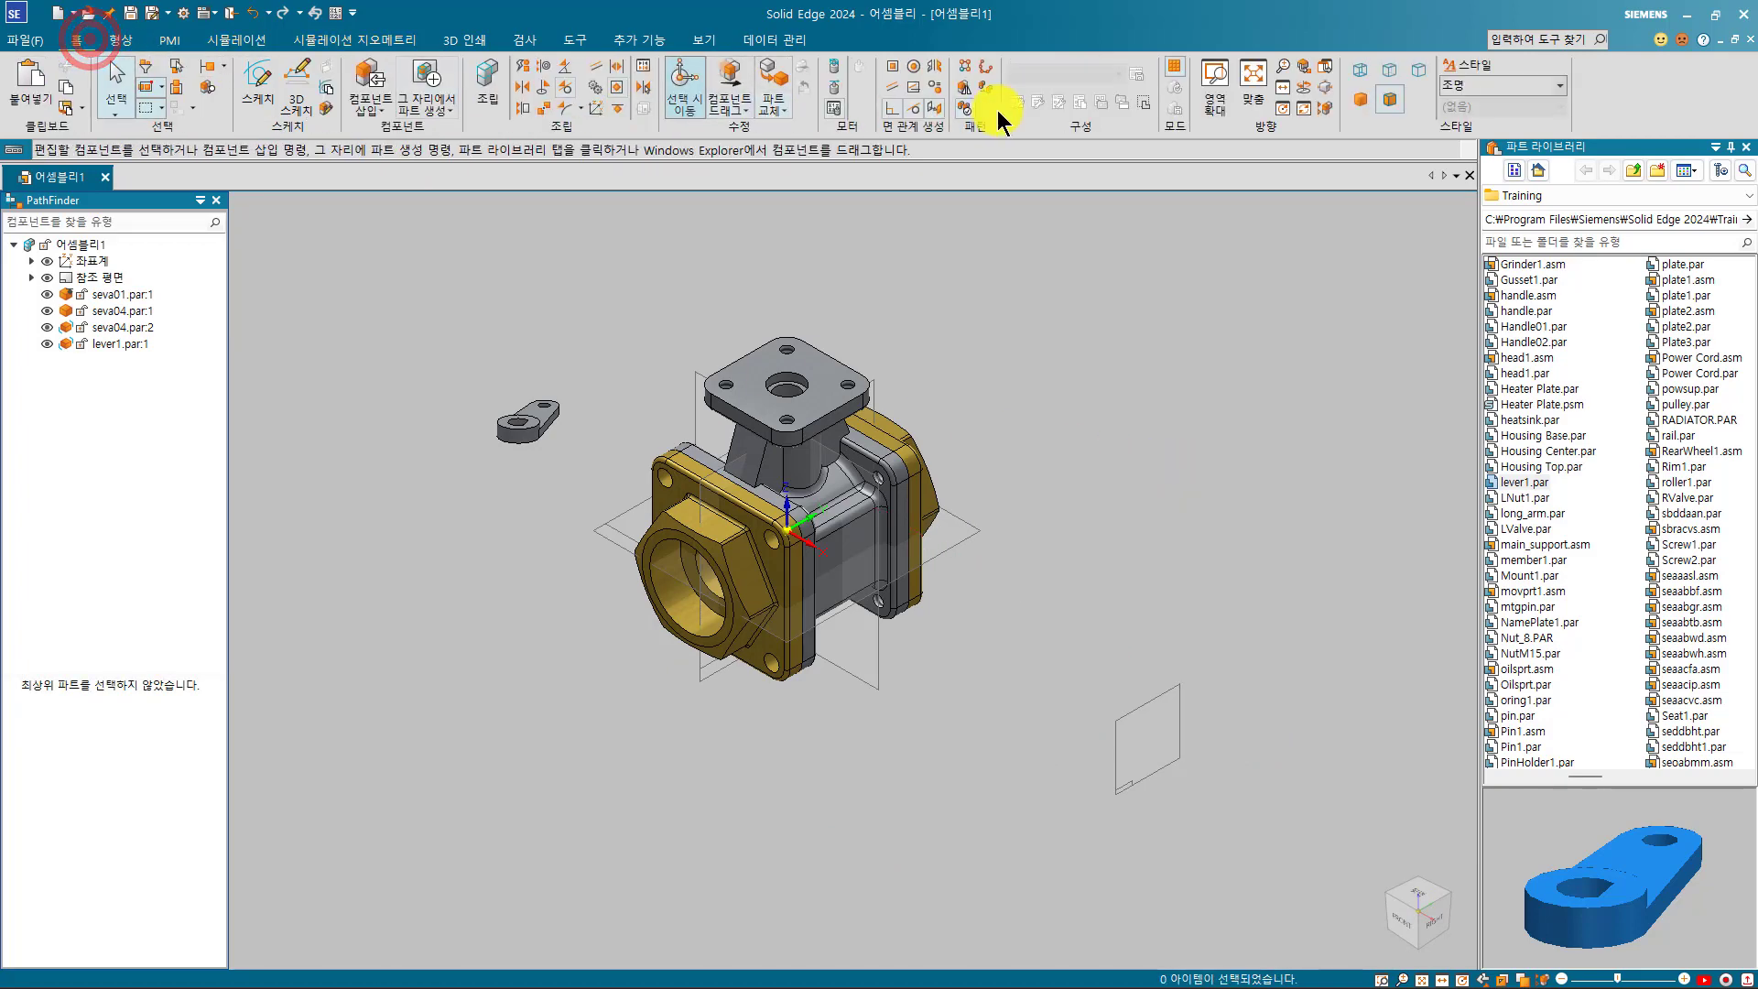
{"action": "left_click", "coordinate": [966, 87]}
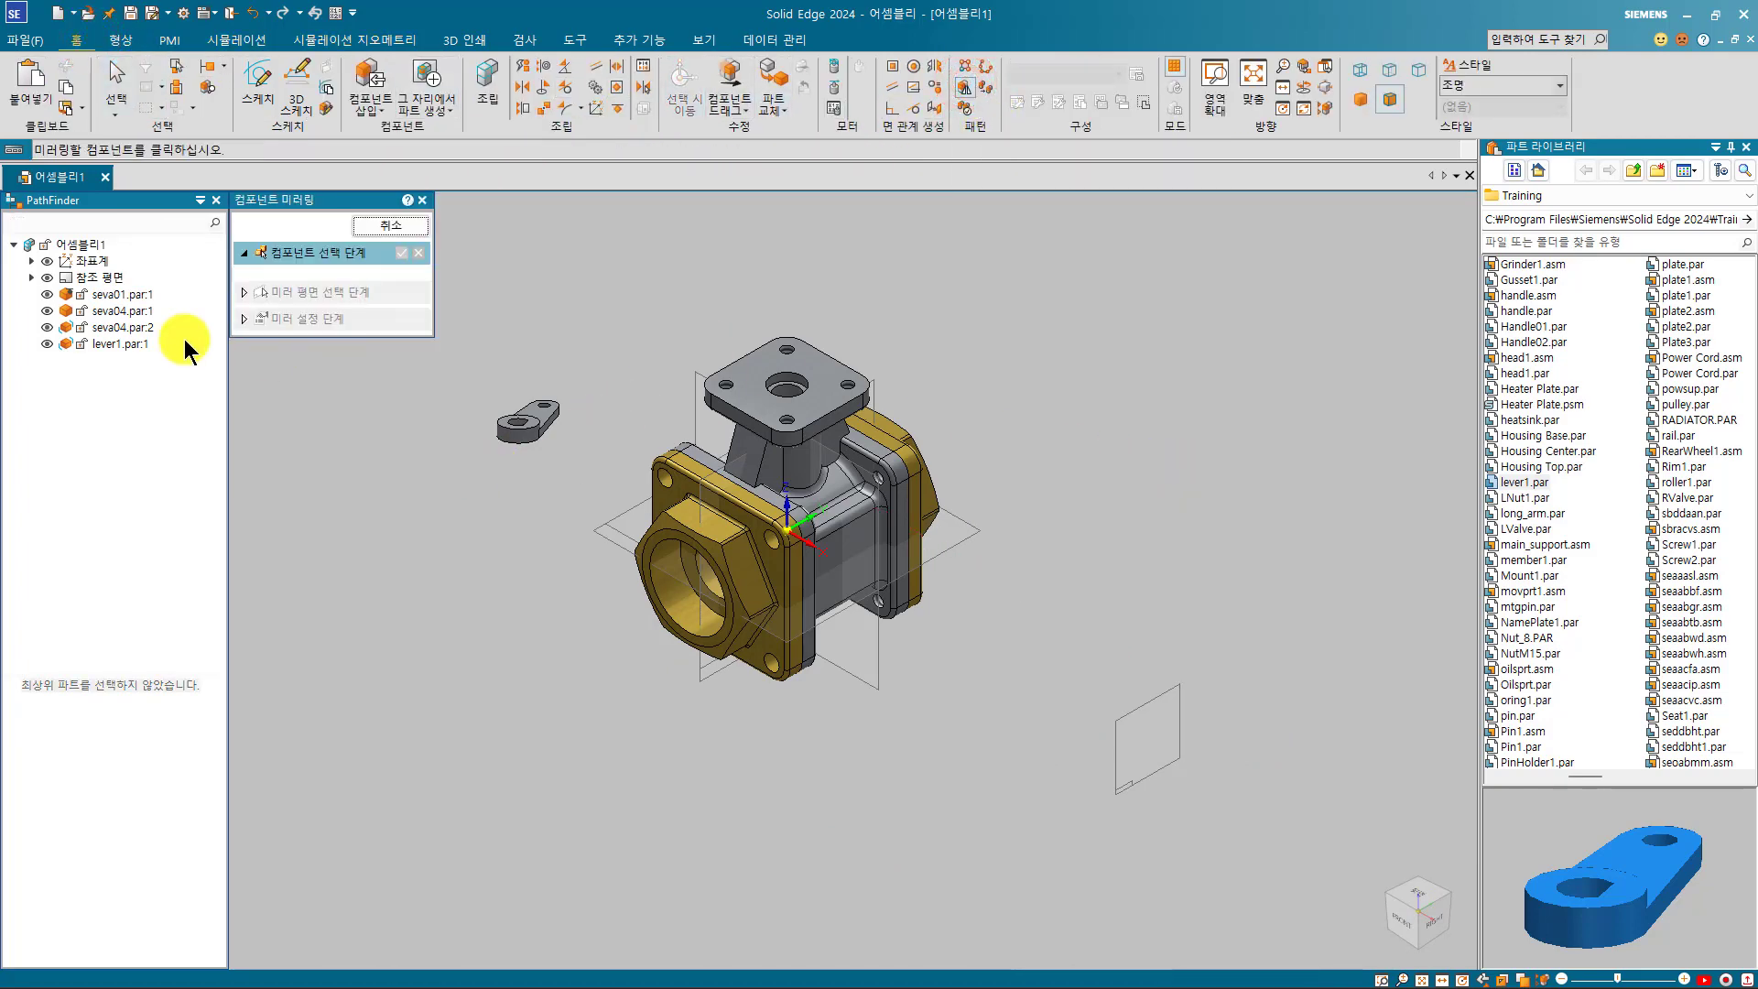
{"action": "left_click", "coordinate": [123, 294]}
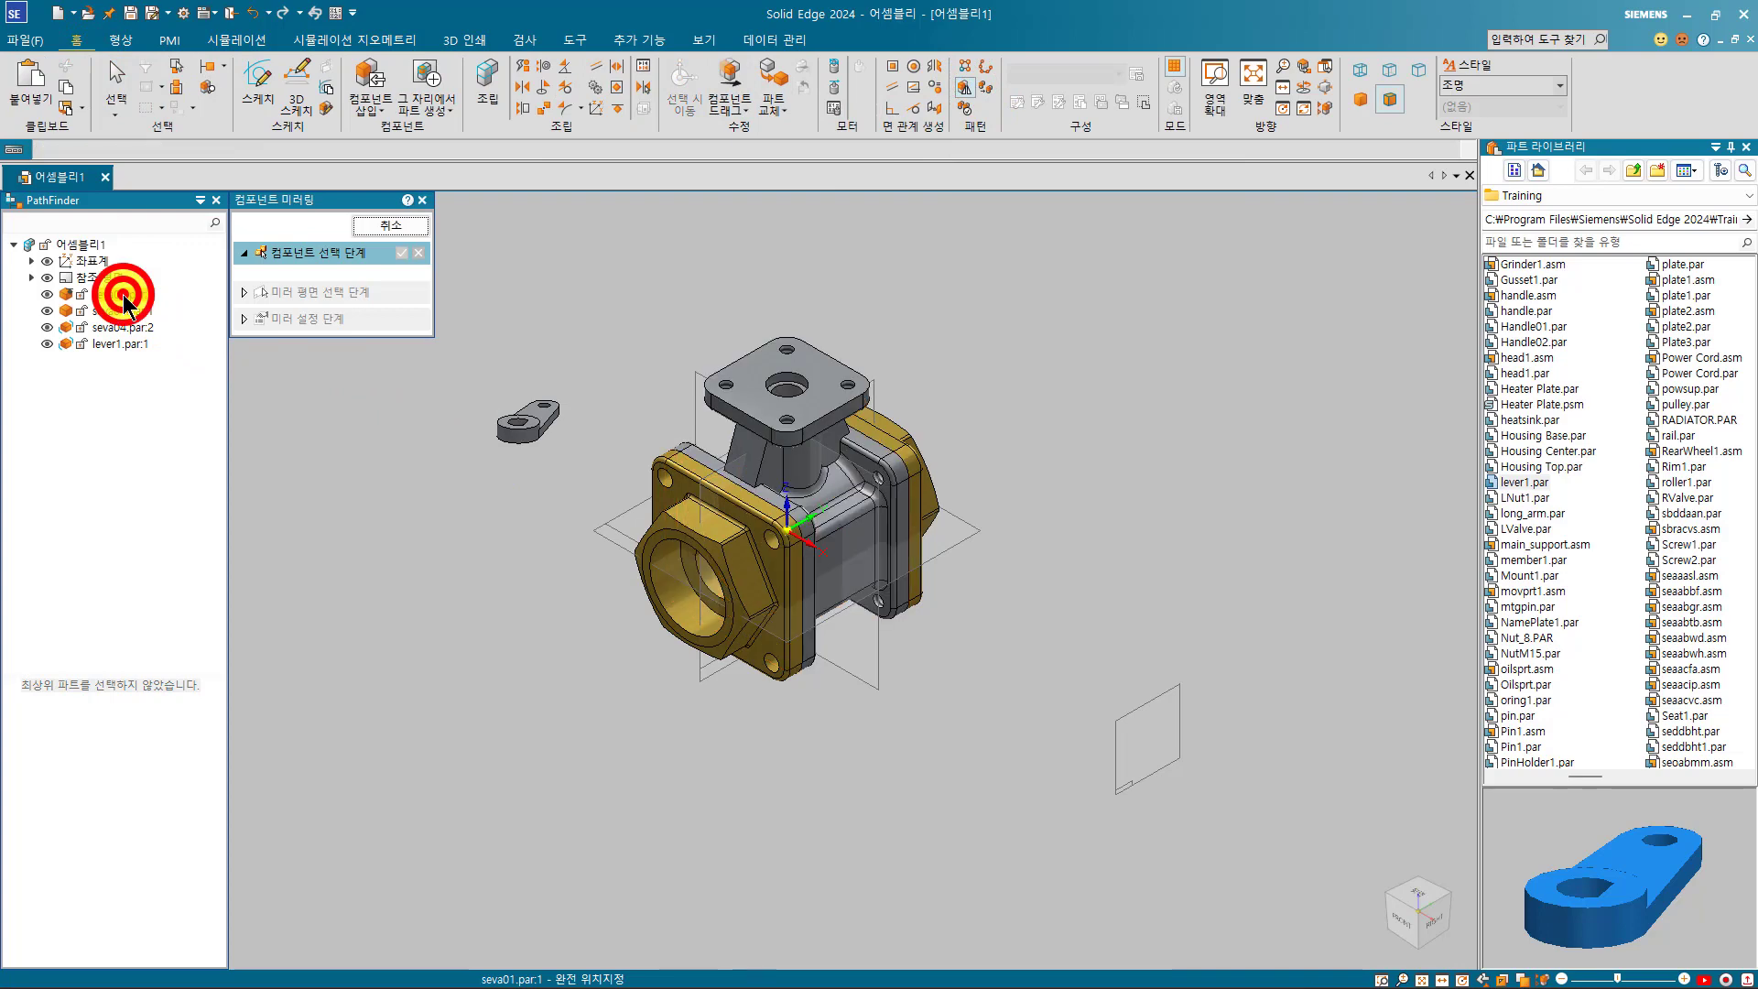
{"action": "left_click", "coordinate": [124, 344]}
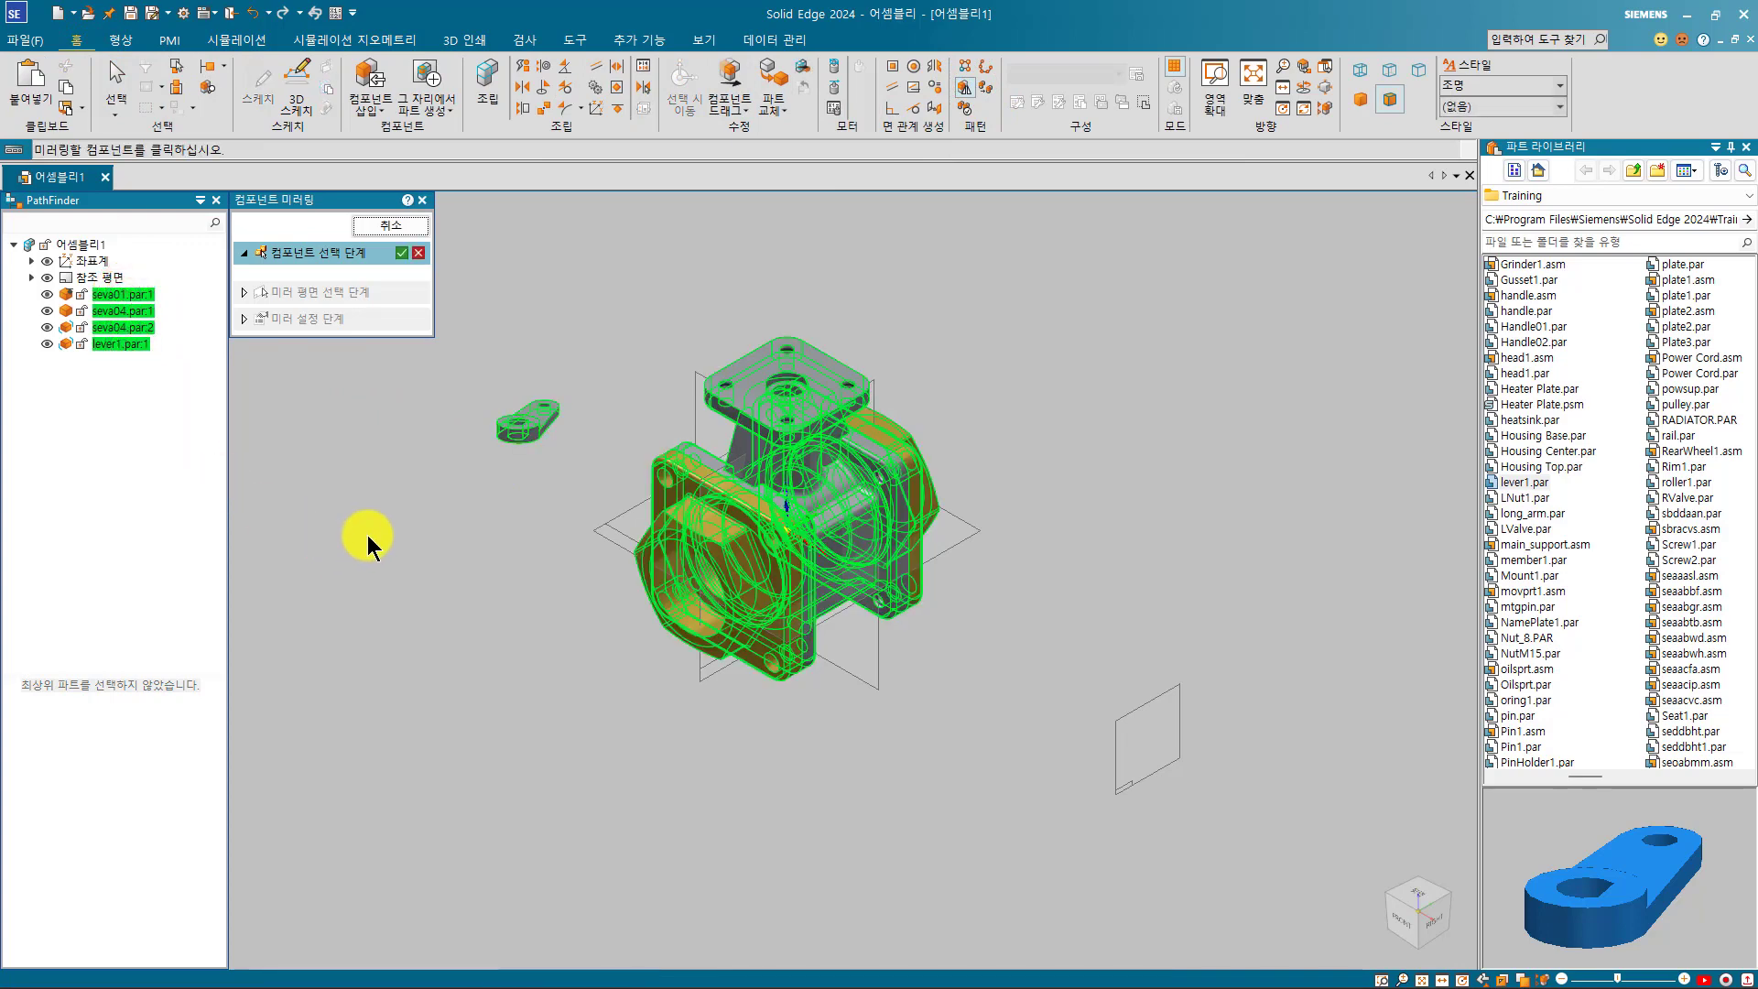
{"action": "right_click", "coordinate": [487, 531]}
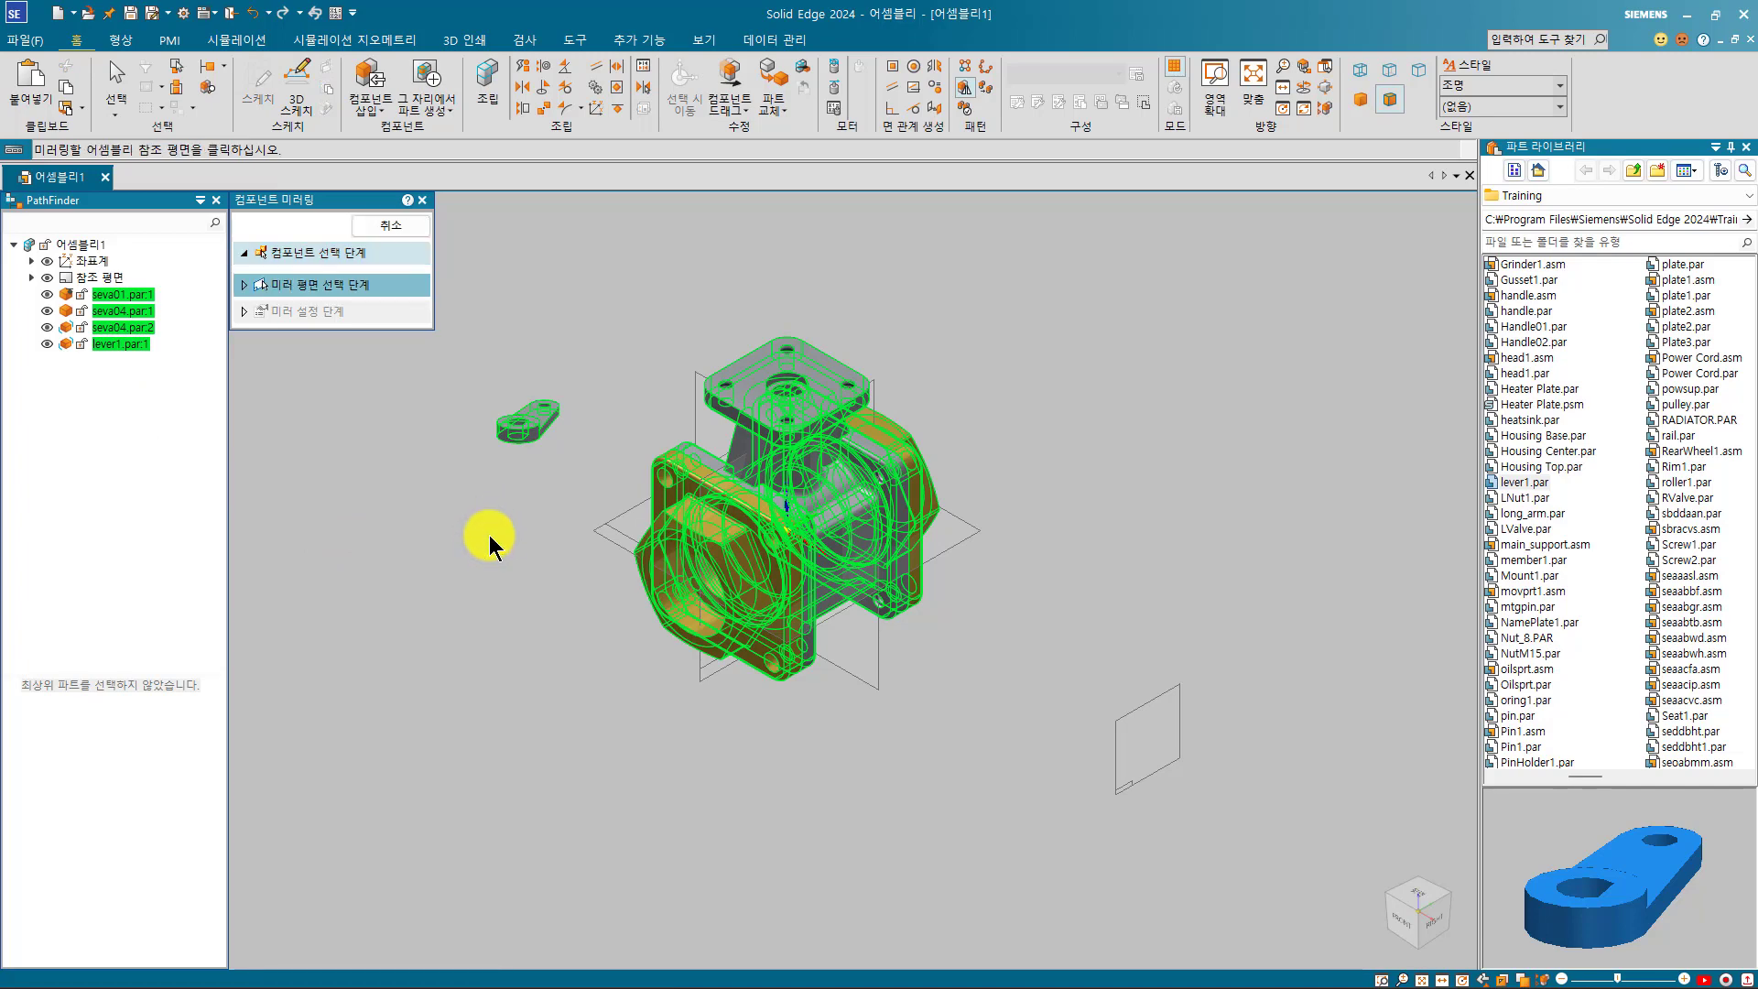
{"action": "left_click", "coordinate": [1147, 738]}
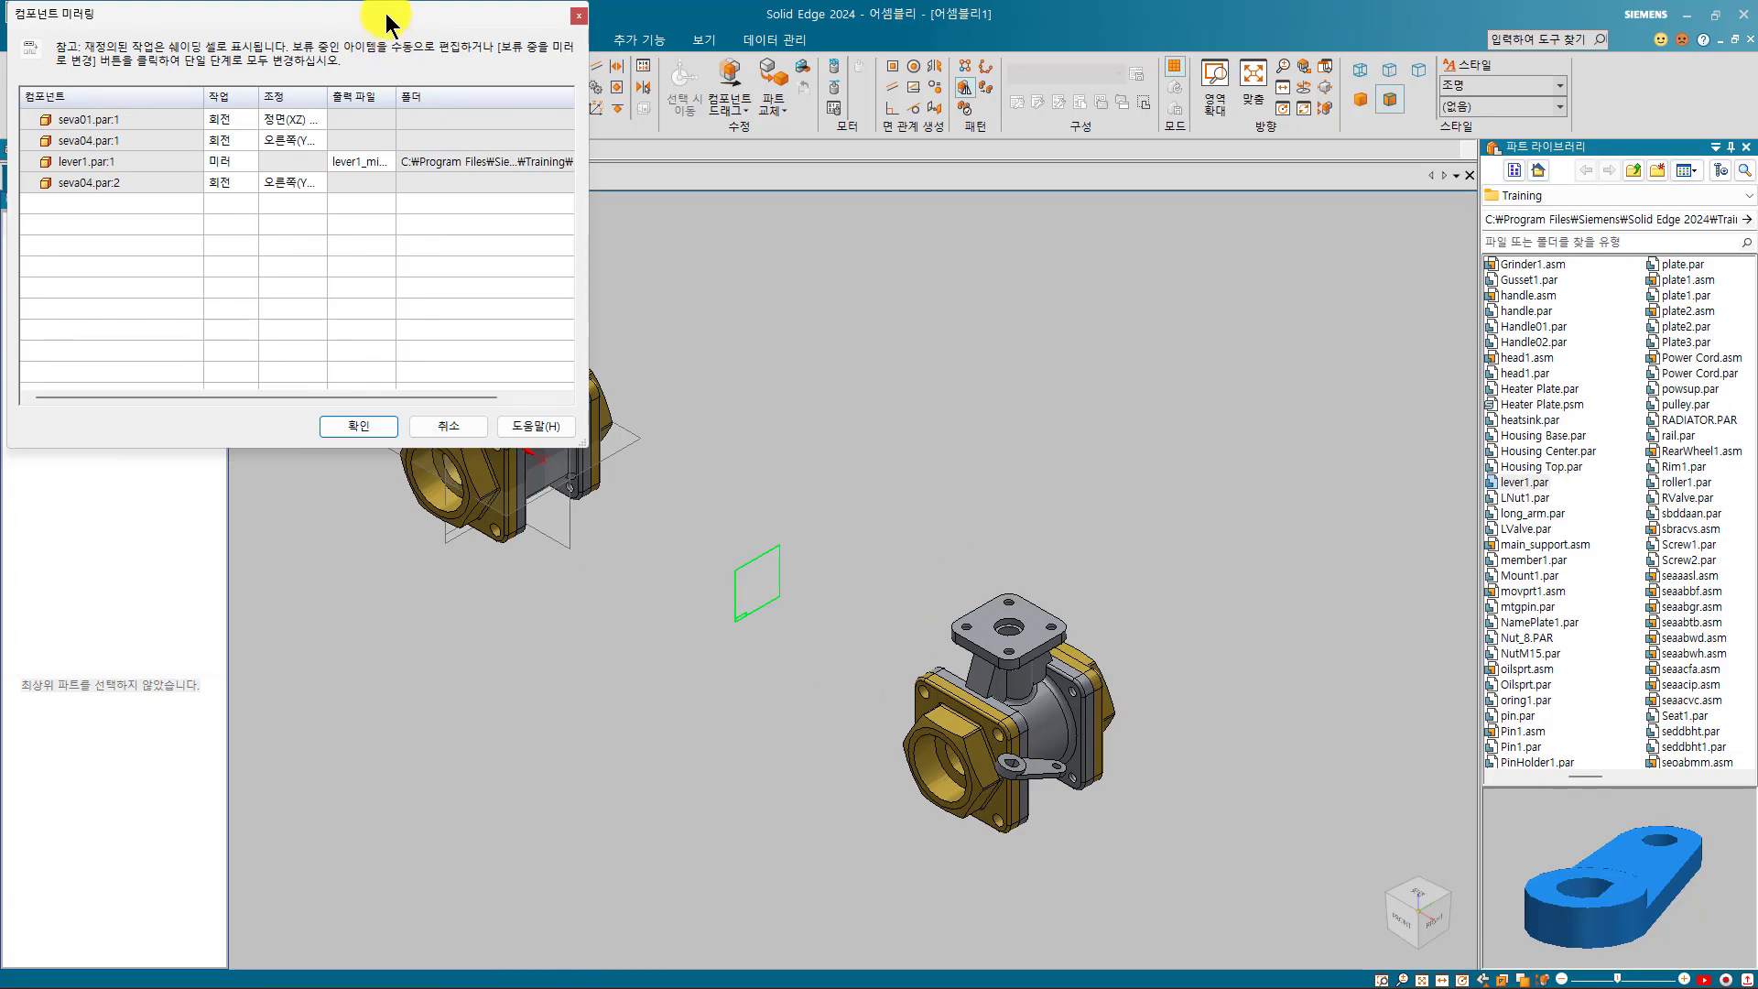
- Review each component's action, output file and folder in the mirror settings, then accept mirroring lever1.par:1 to lever1_mir.par and rotating the valve parts
{"action": "left_click_drag", "start_coordinate": [389, 23], "coordinate": [1222, 202]}
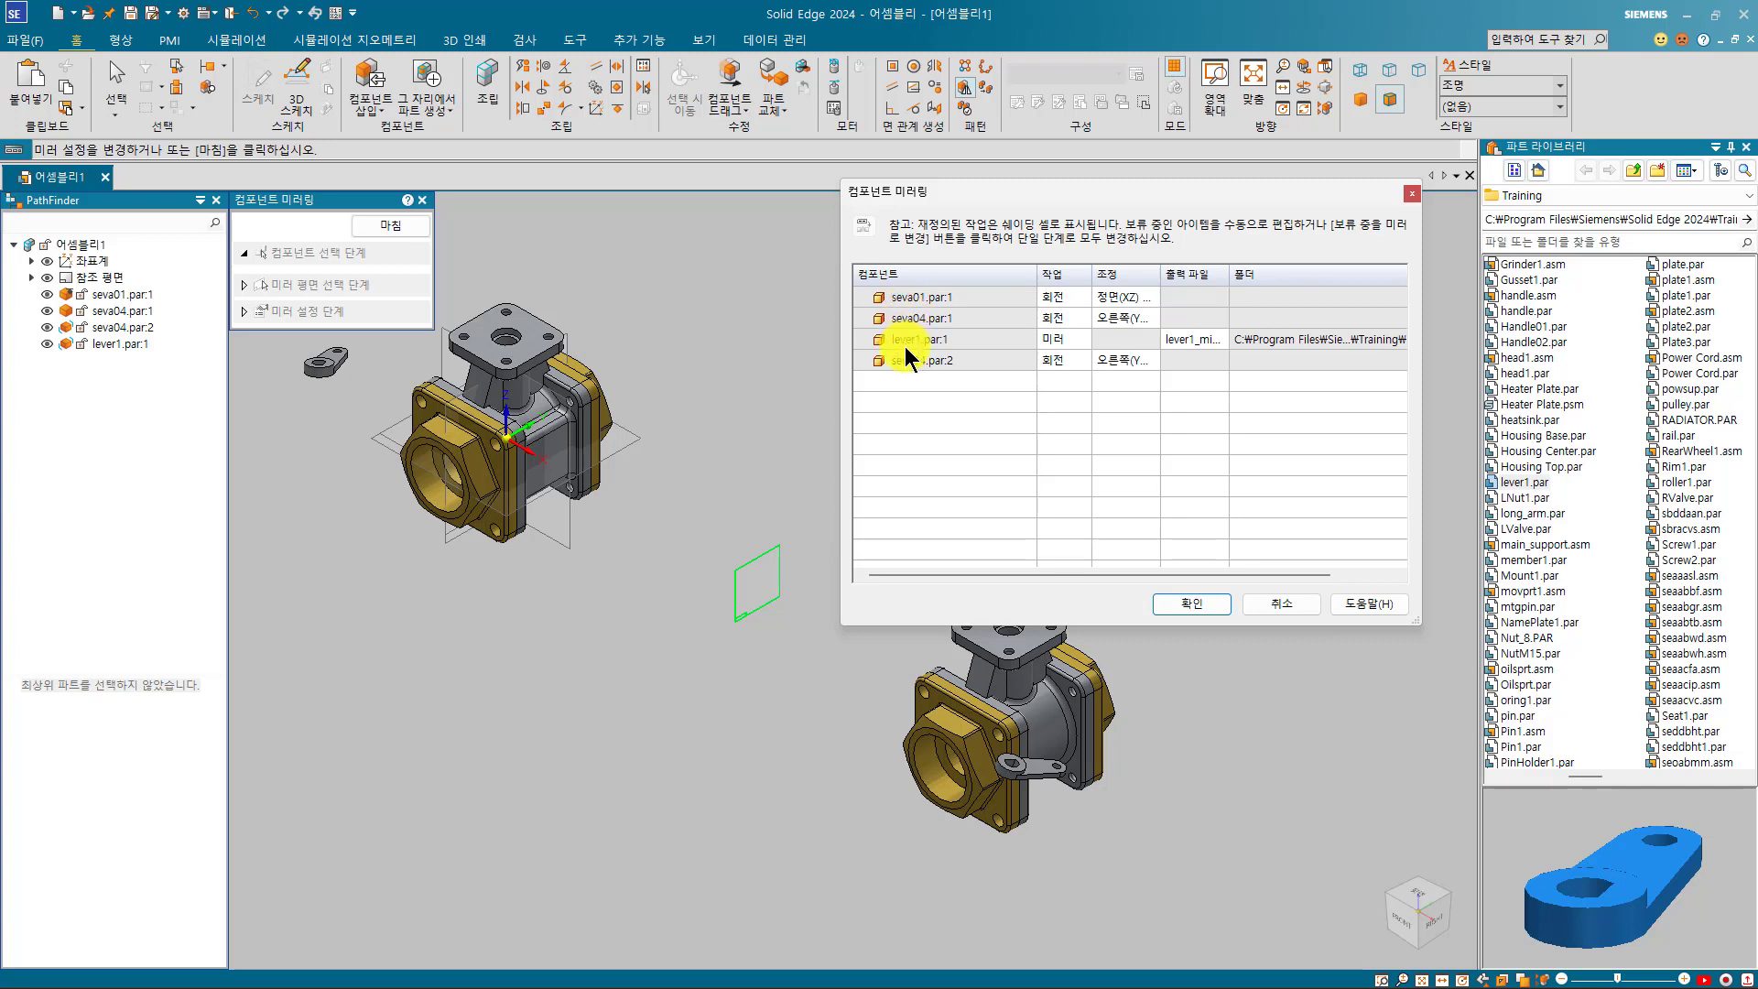
{"action": "left_click", "coordinate": [1059, 314]}
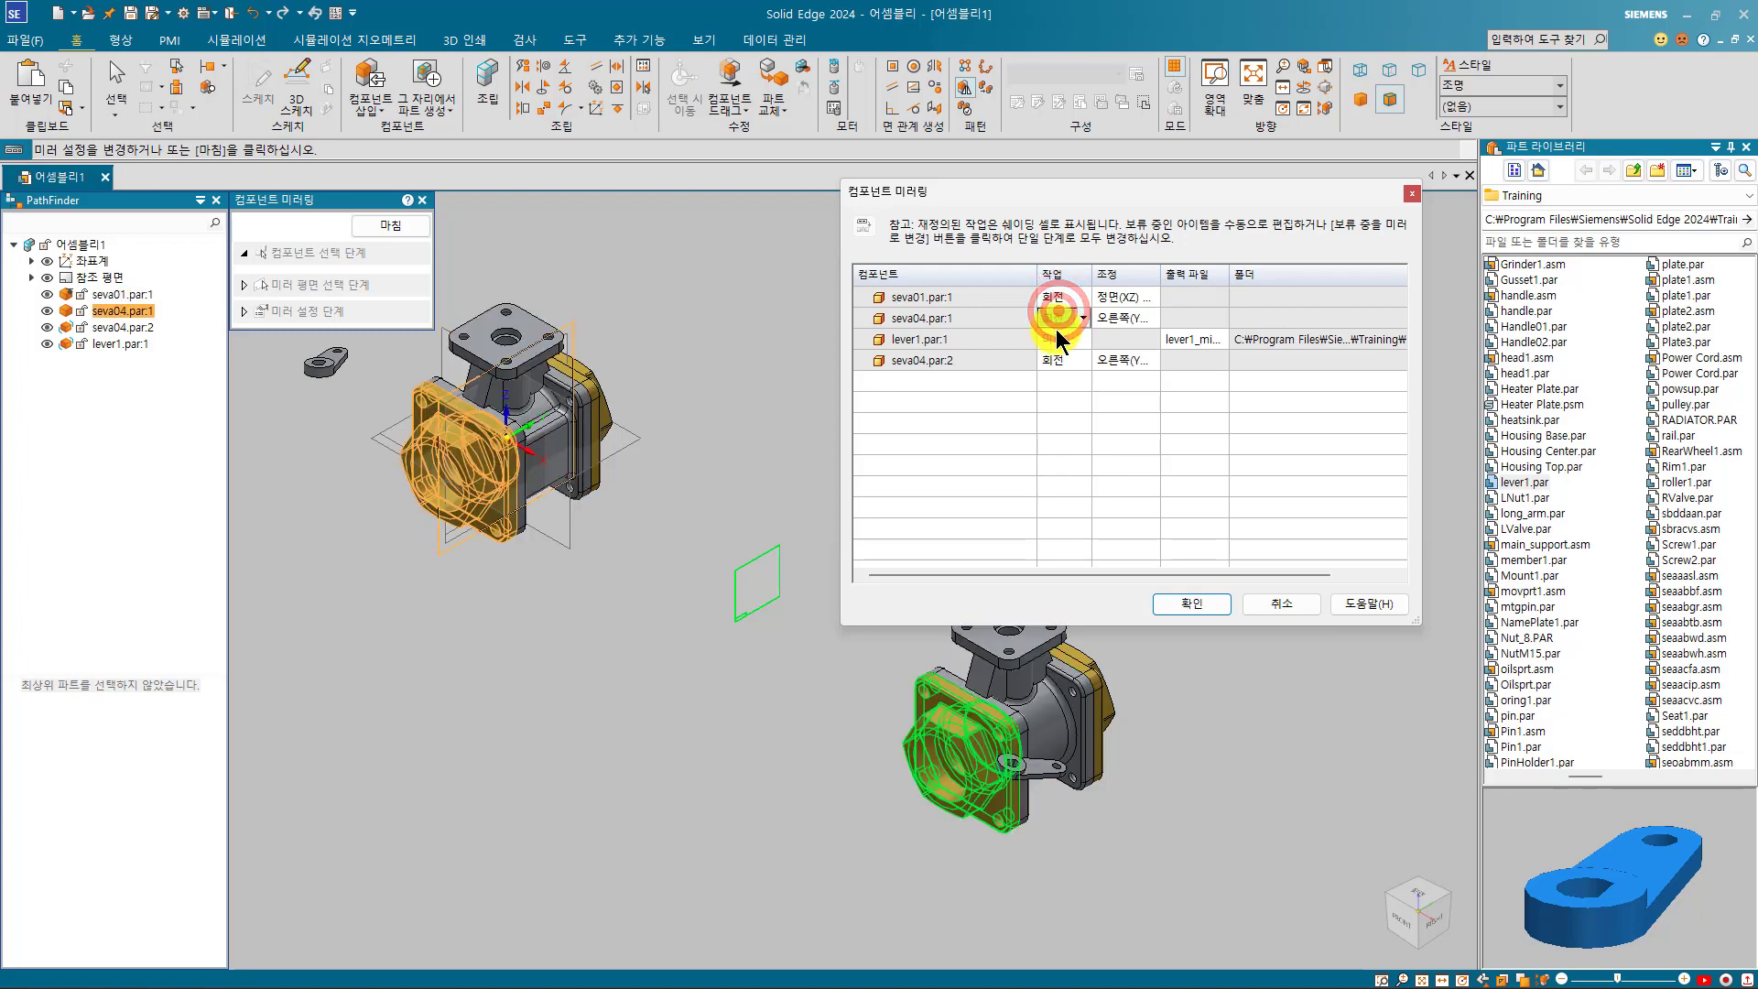
{"action": "left_click", "coordinate": [1057, 338]}
{"action": "left_click_drag", "start_coordinate": [839, 557], "coordinate": [710, 551]}
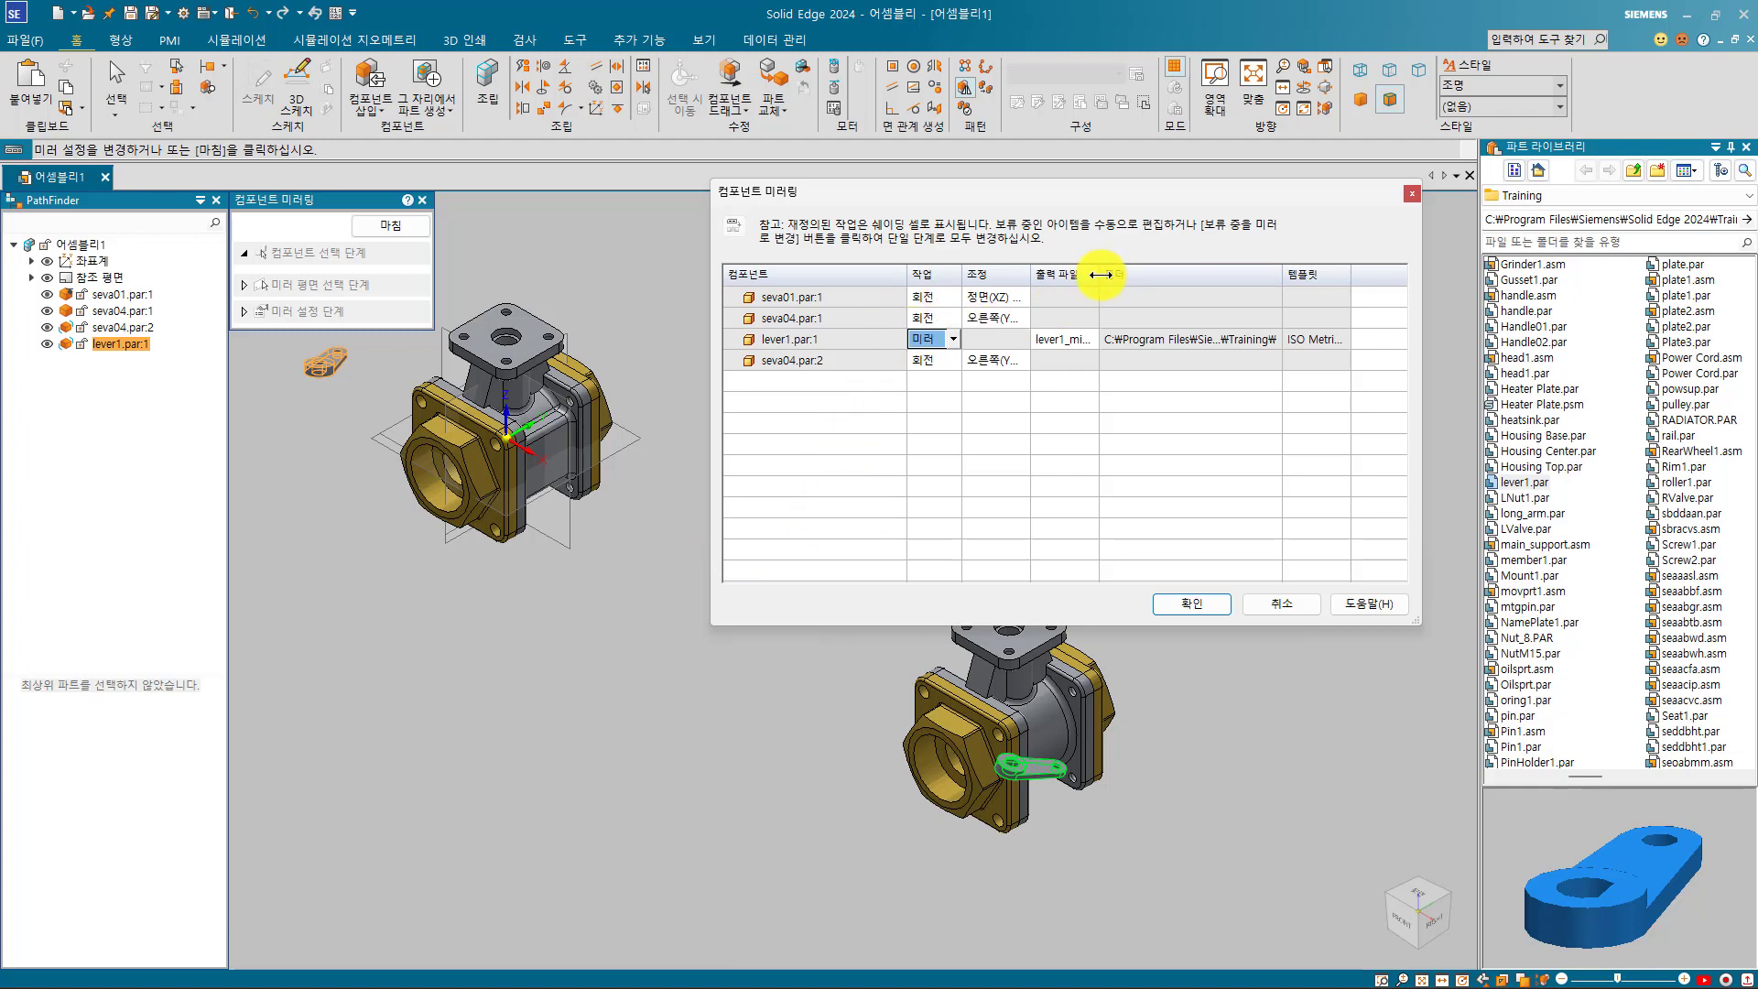
{"action": "left_click_drag", "start_coordinate": [1099, 275], "coordinate": [1134, 275]}
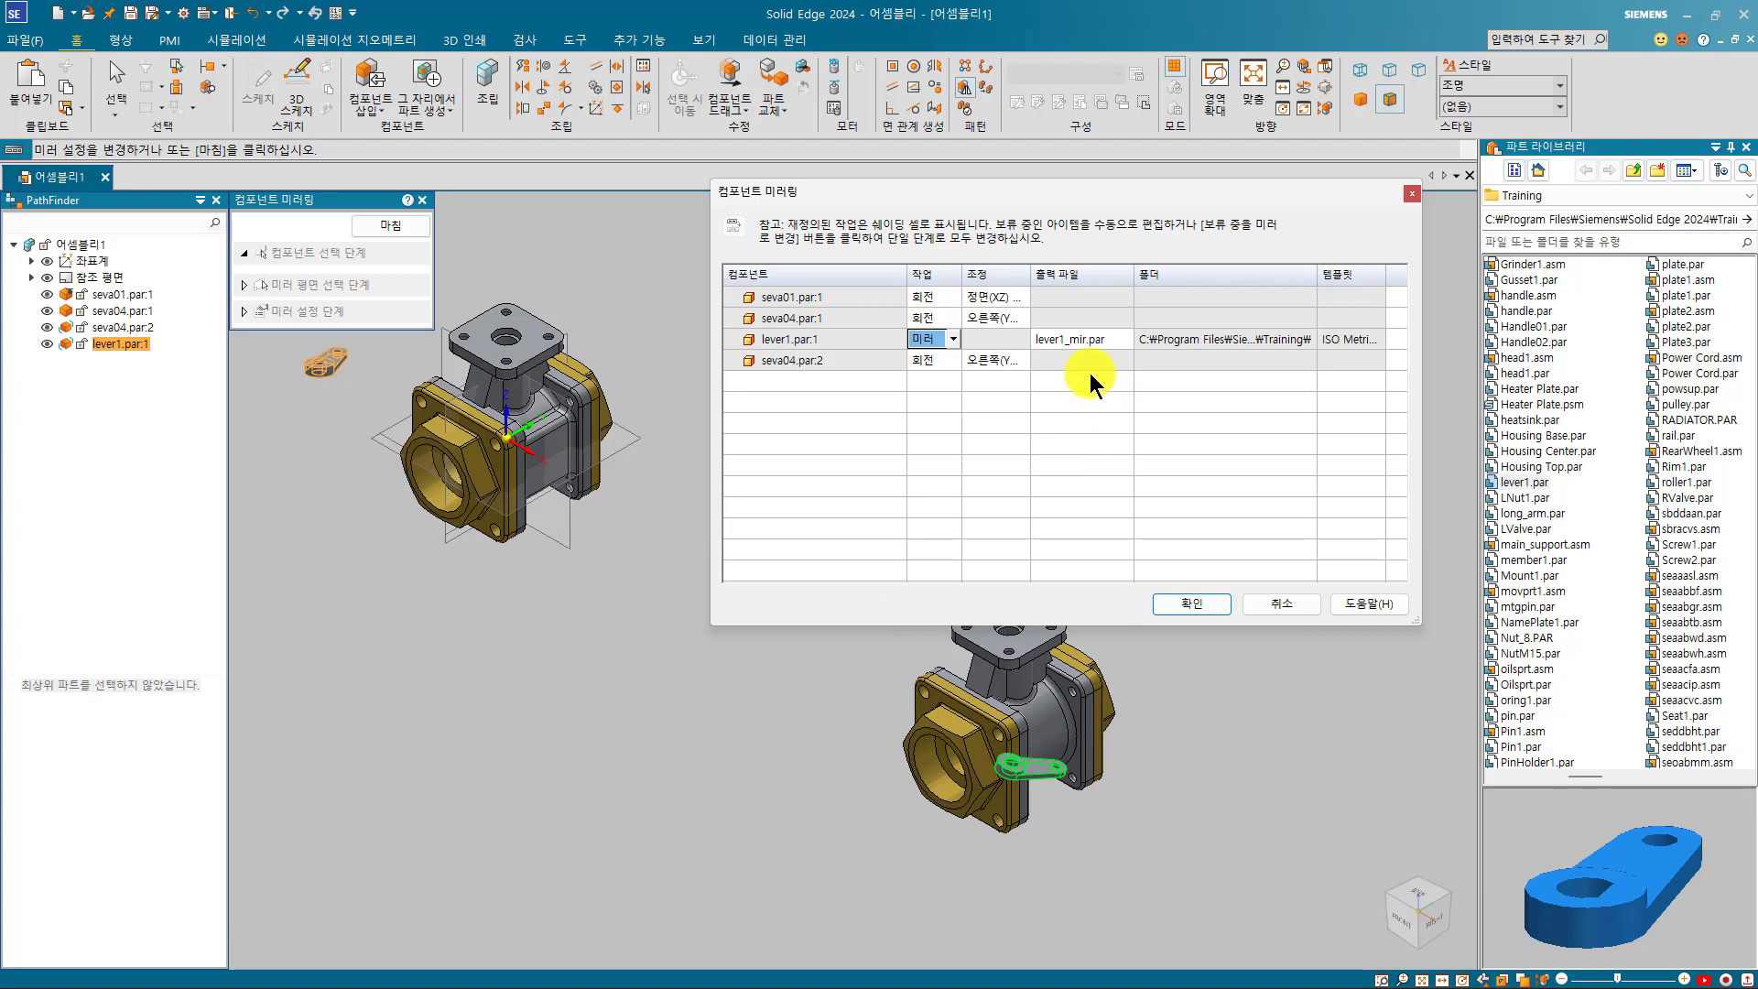
{"action": "left_click", "coordinate": [1087, 344]}
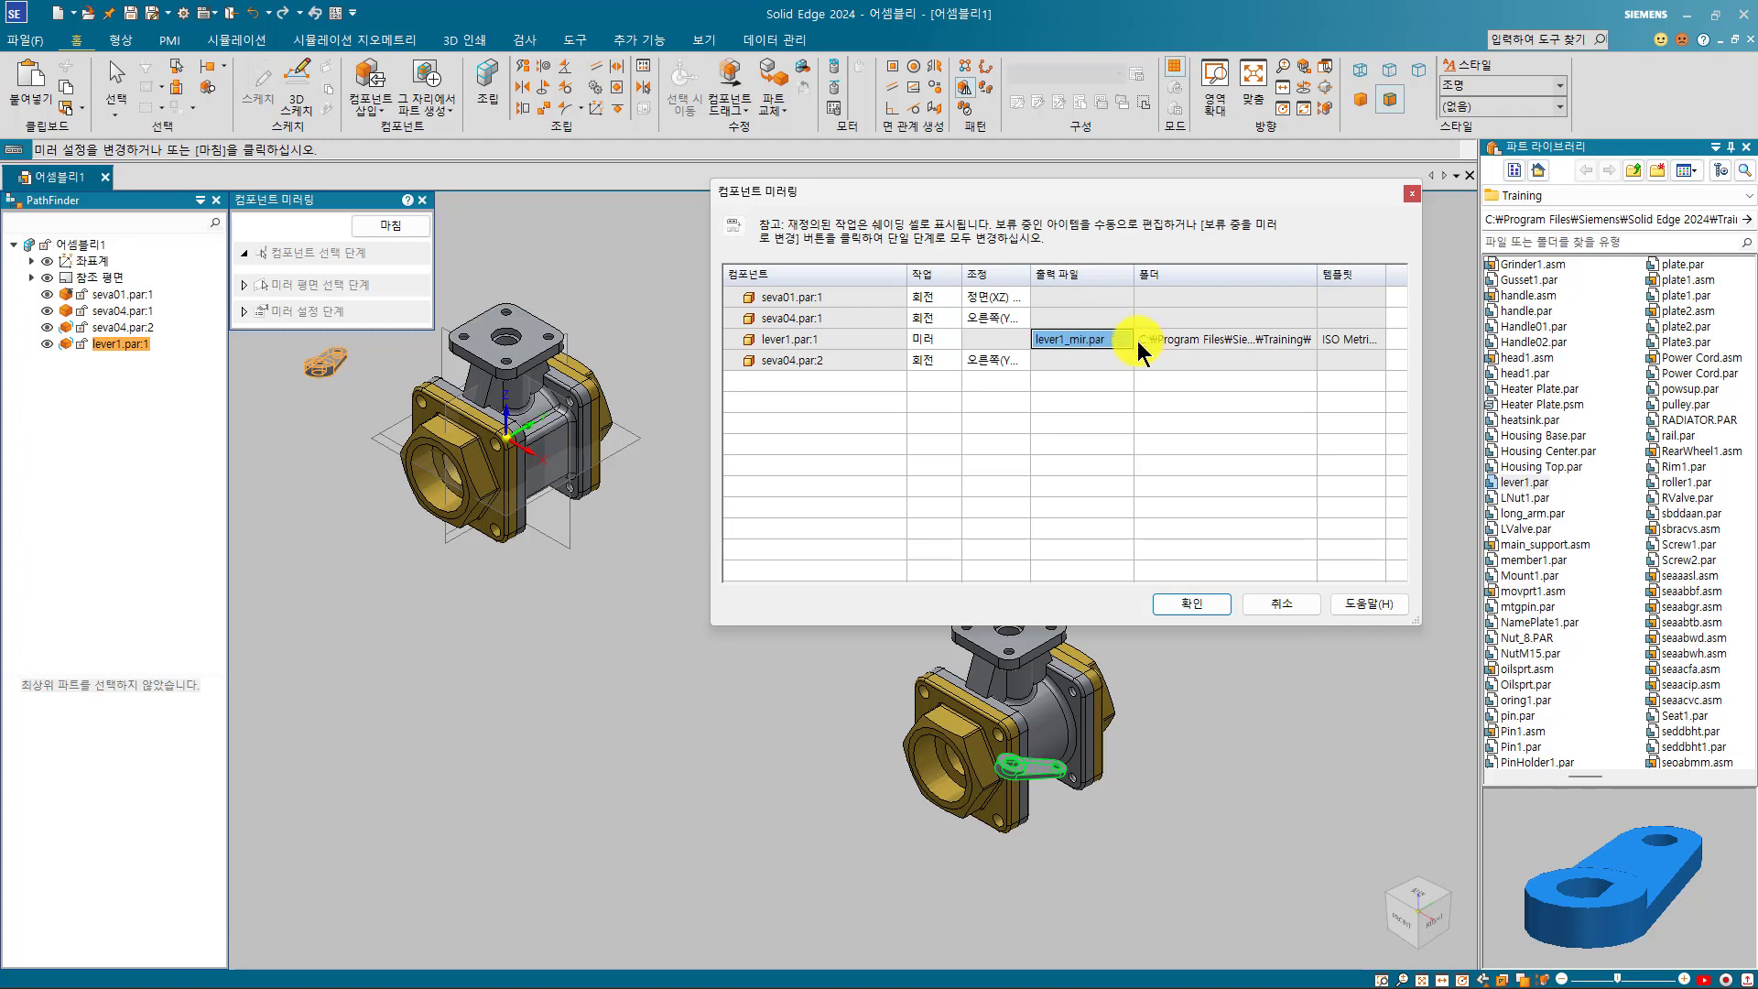
{"action": "double_click", "coordinate": [1316, 275]}
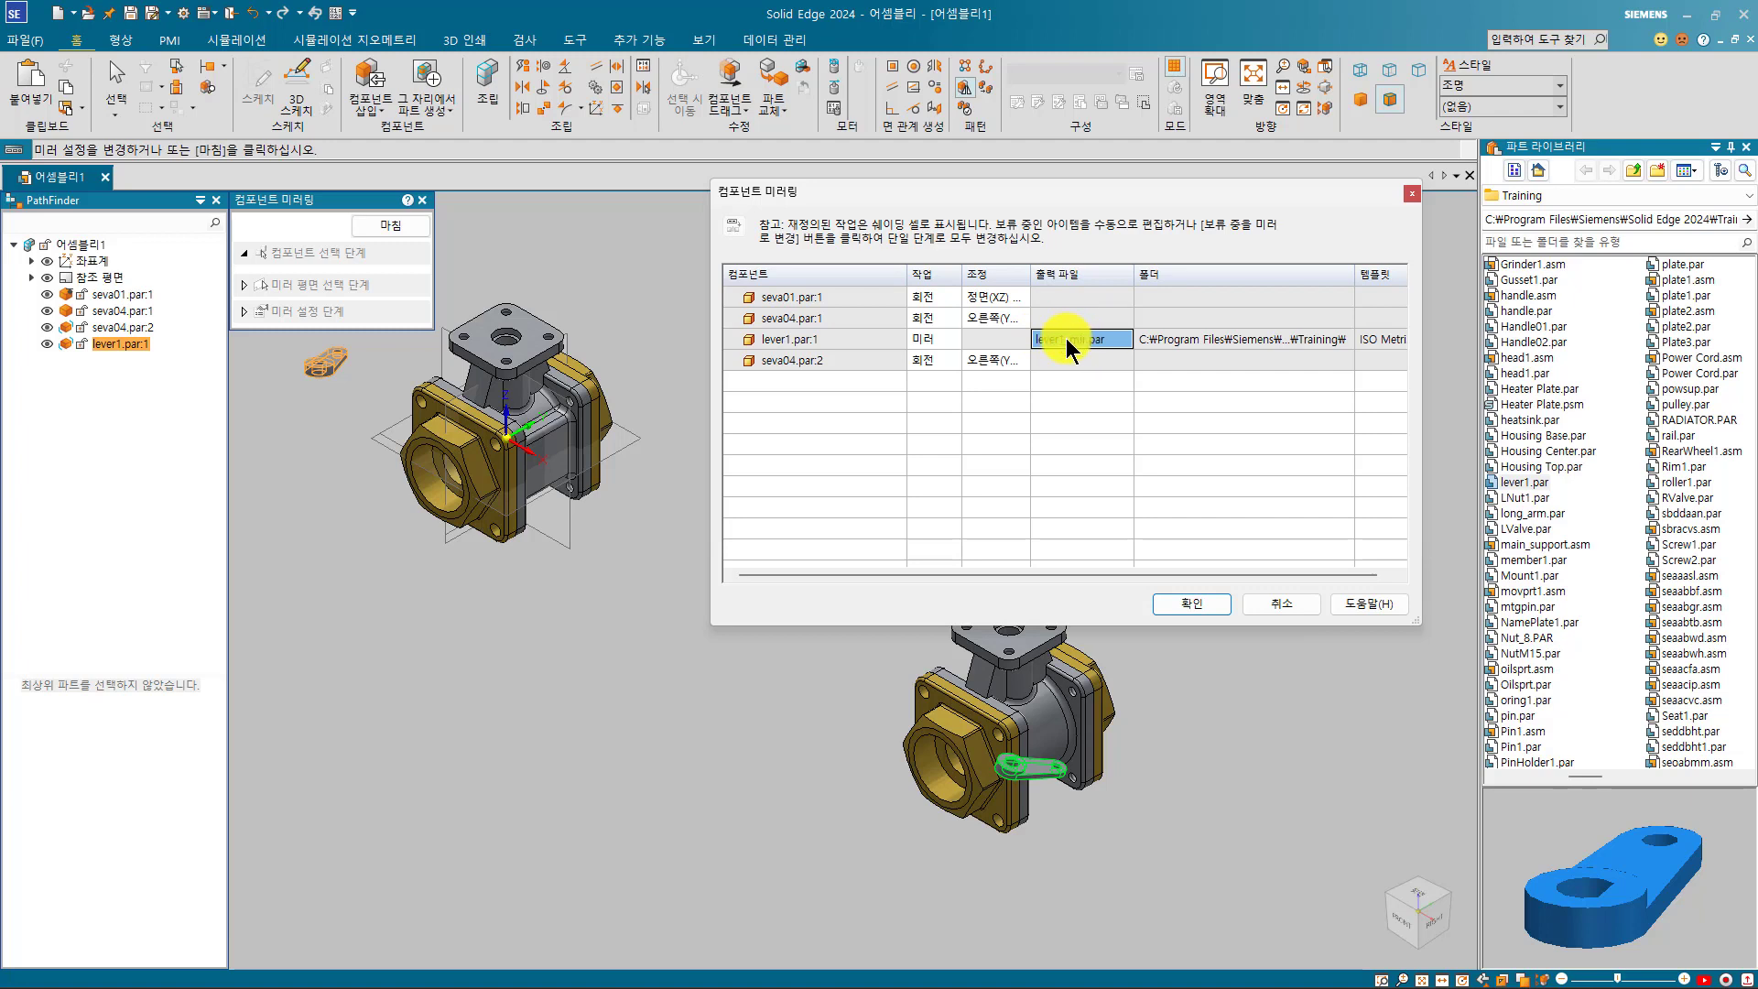
{"action": "left_click", "coordinate": [1172, 604]}
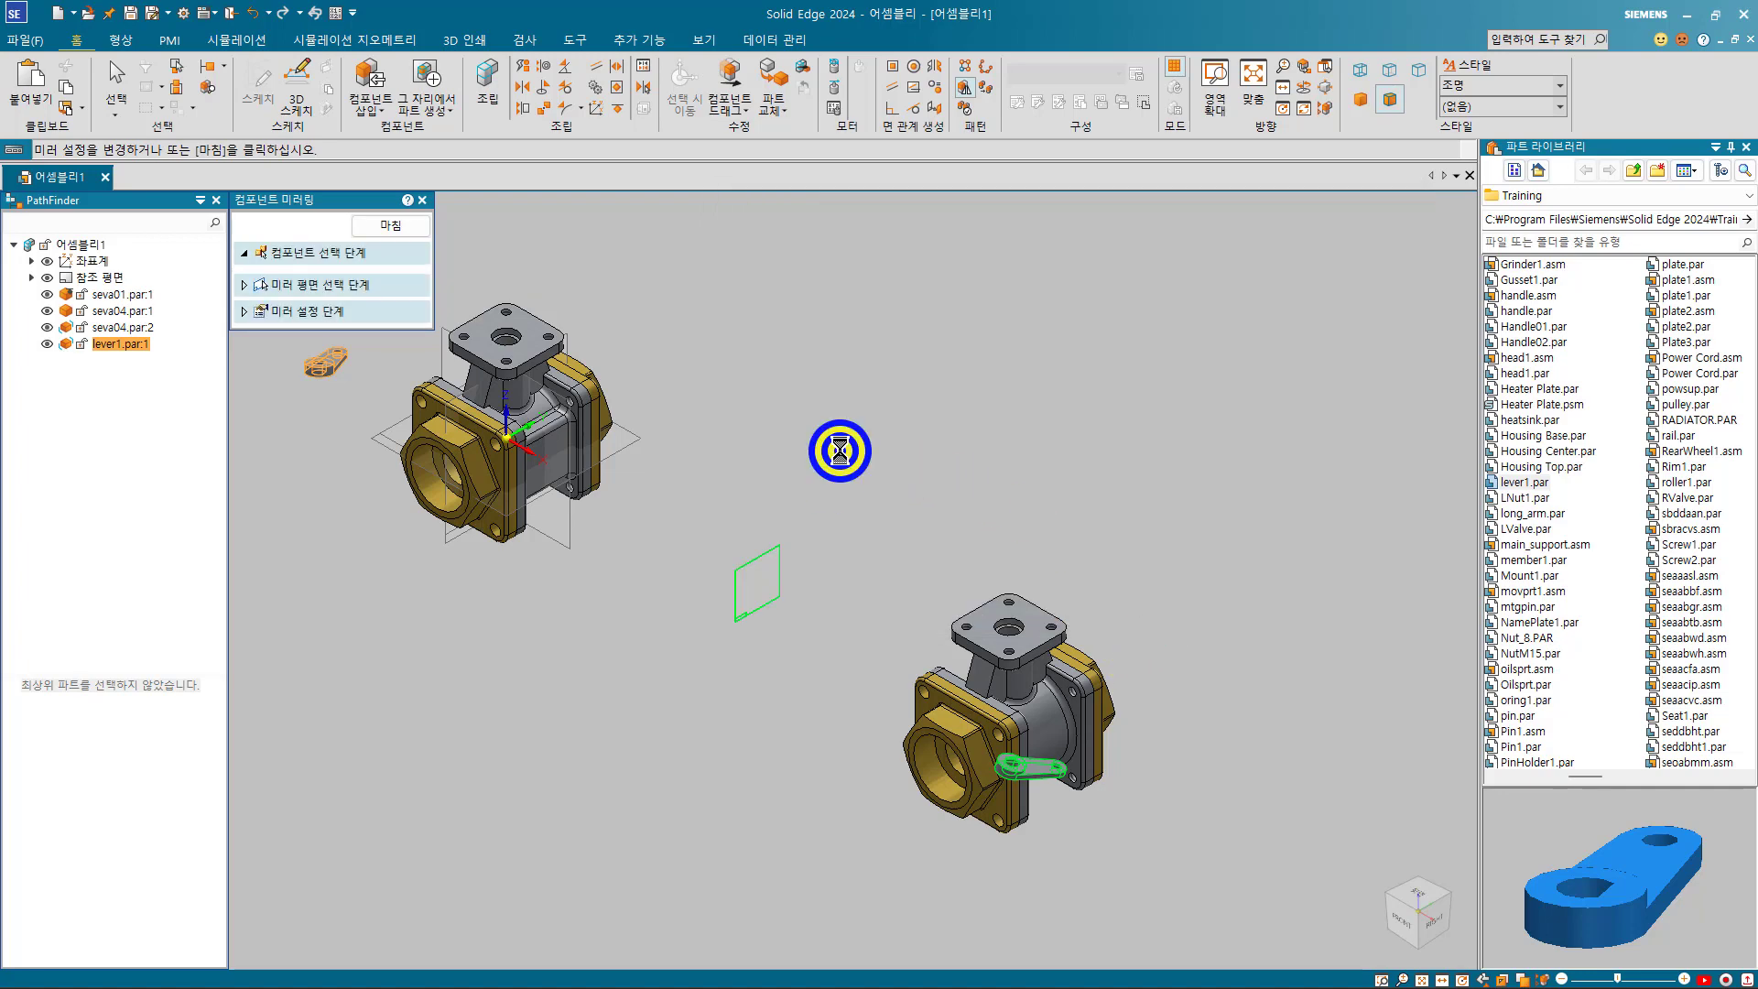
{"action": "left_click", "coordinate": [841, 452]}
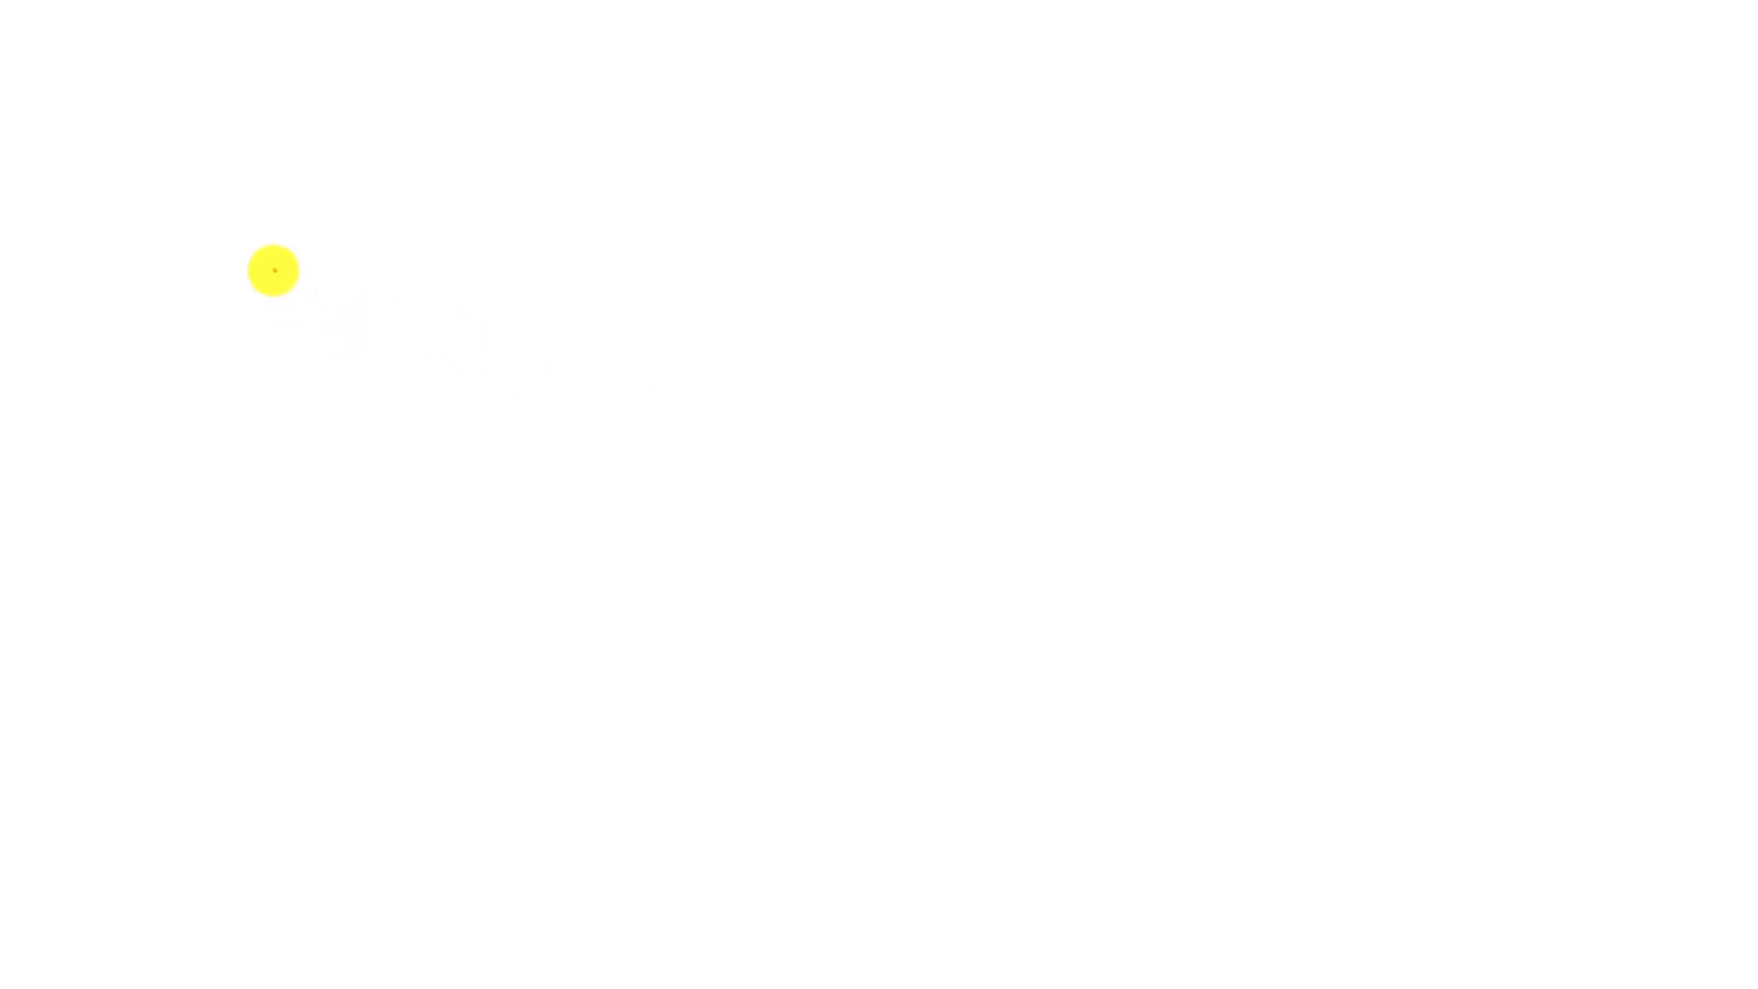
{"action": "left_click_drag", "start_coordinate": [243, 259], "coordinate": [501, 589]}
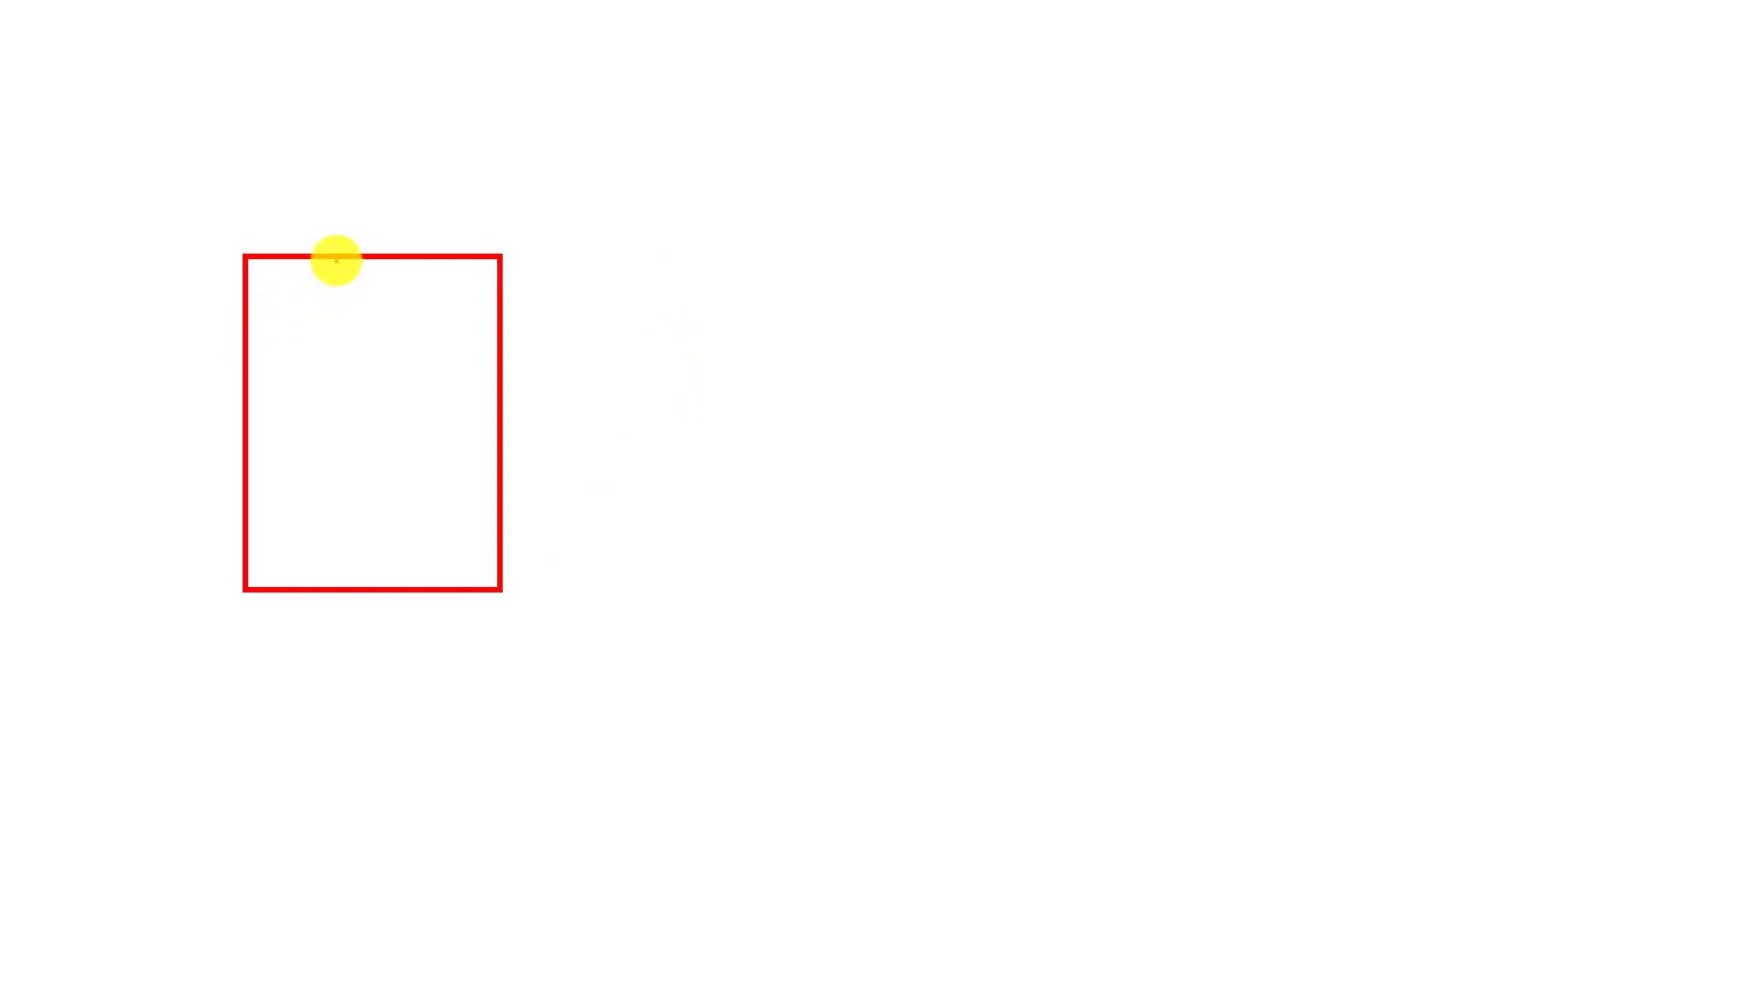
{"action": "left_click_drag", "start_coordinate": [336, 260], "coordinate": [256, 345]}
{"action": "left_click", "coordinate": [255, 250]}
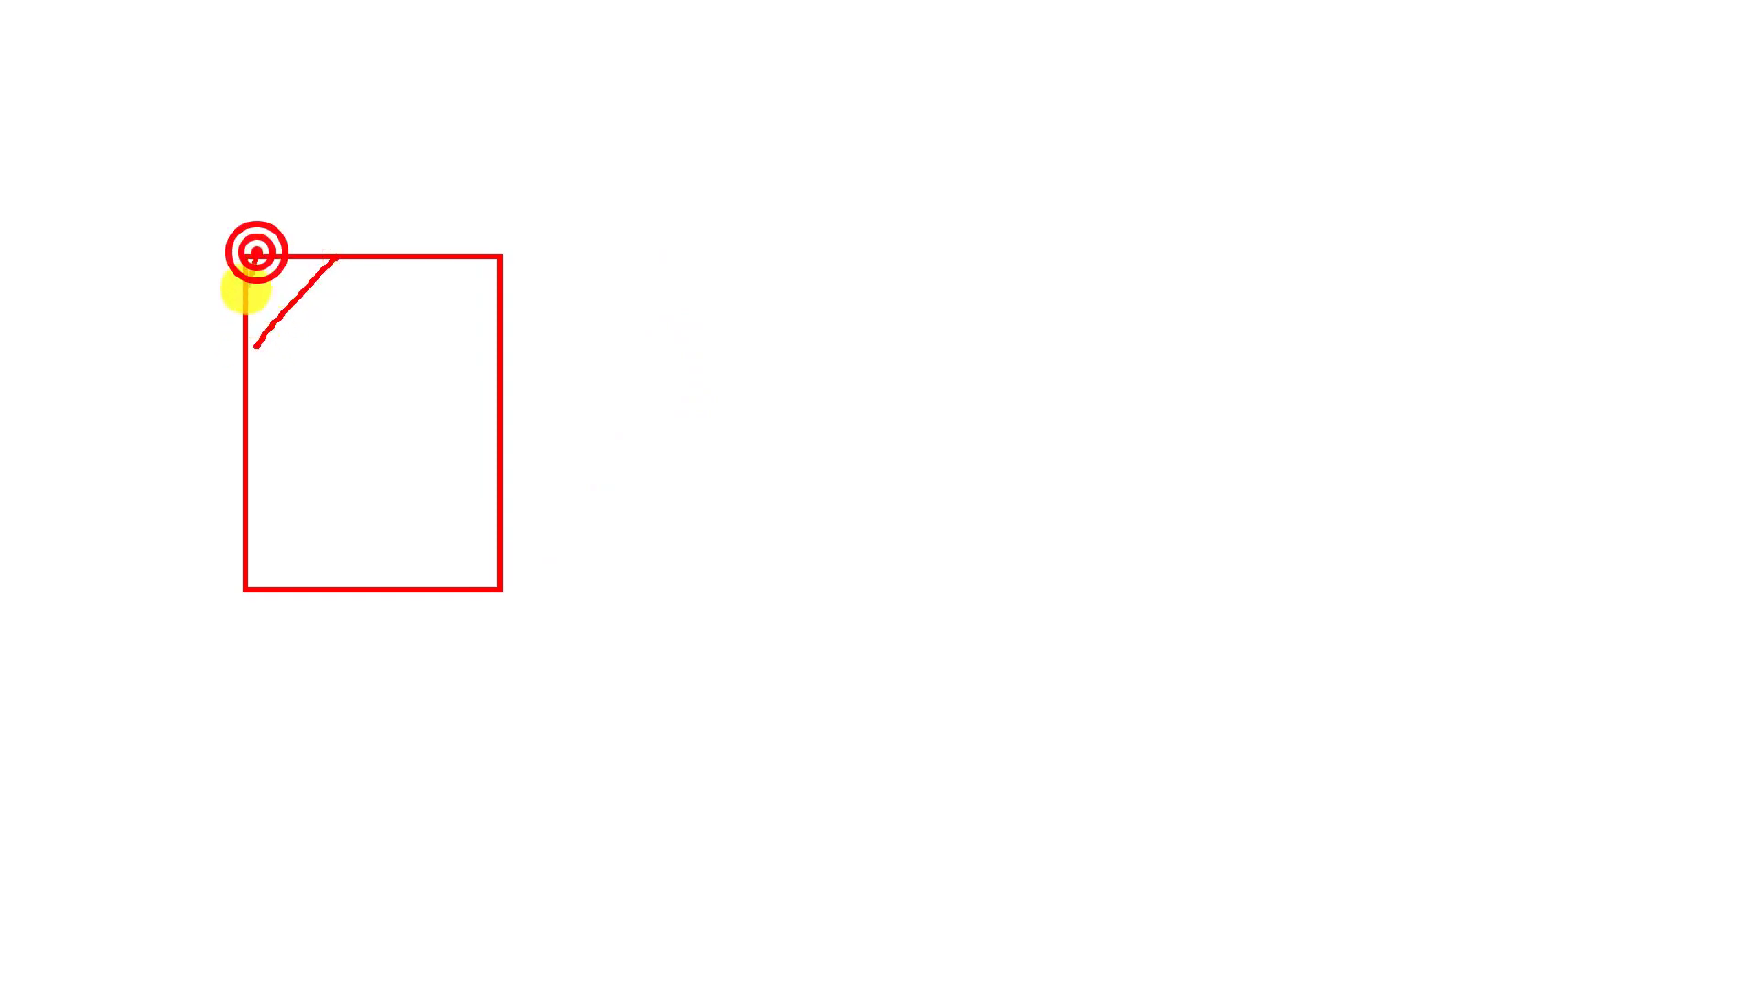
{"action": "left_click", "coordinate": [268, 271]}
{"action": "left_click", "coordinate": [294, 270]}
{"action": "left_click_drag", "start_coordinate": [294, 270], "coordinate": [269, 320]}
{"action": "left_click_drag", "start_coordinate": [322, 271], "coordinate": [214, 344]}
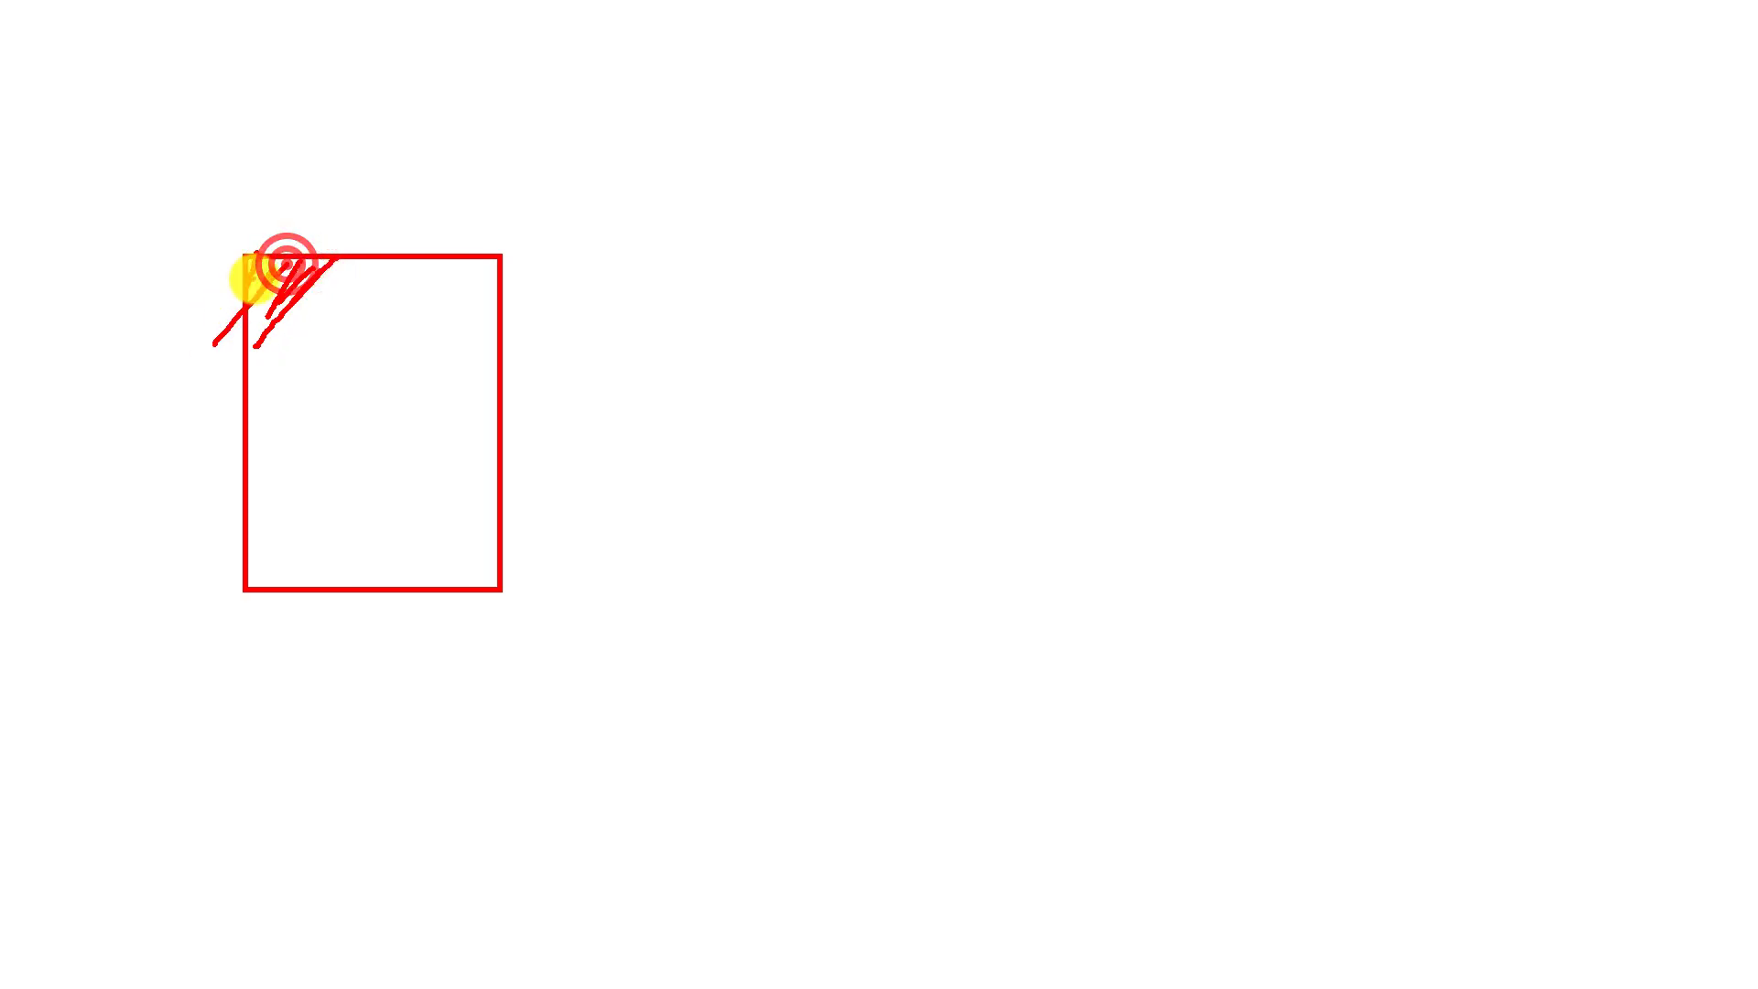
{"action": "left_click_drag", "start_coordinate": [255, 278], "coordinate": [268, 325]}
{"action": "left_click_drag", "start_coordinate": [284, 267], "coordinate": [304, 295]}
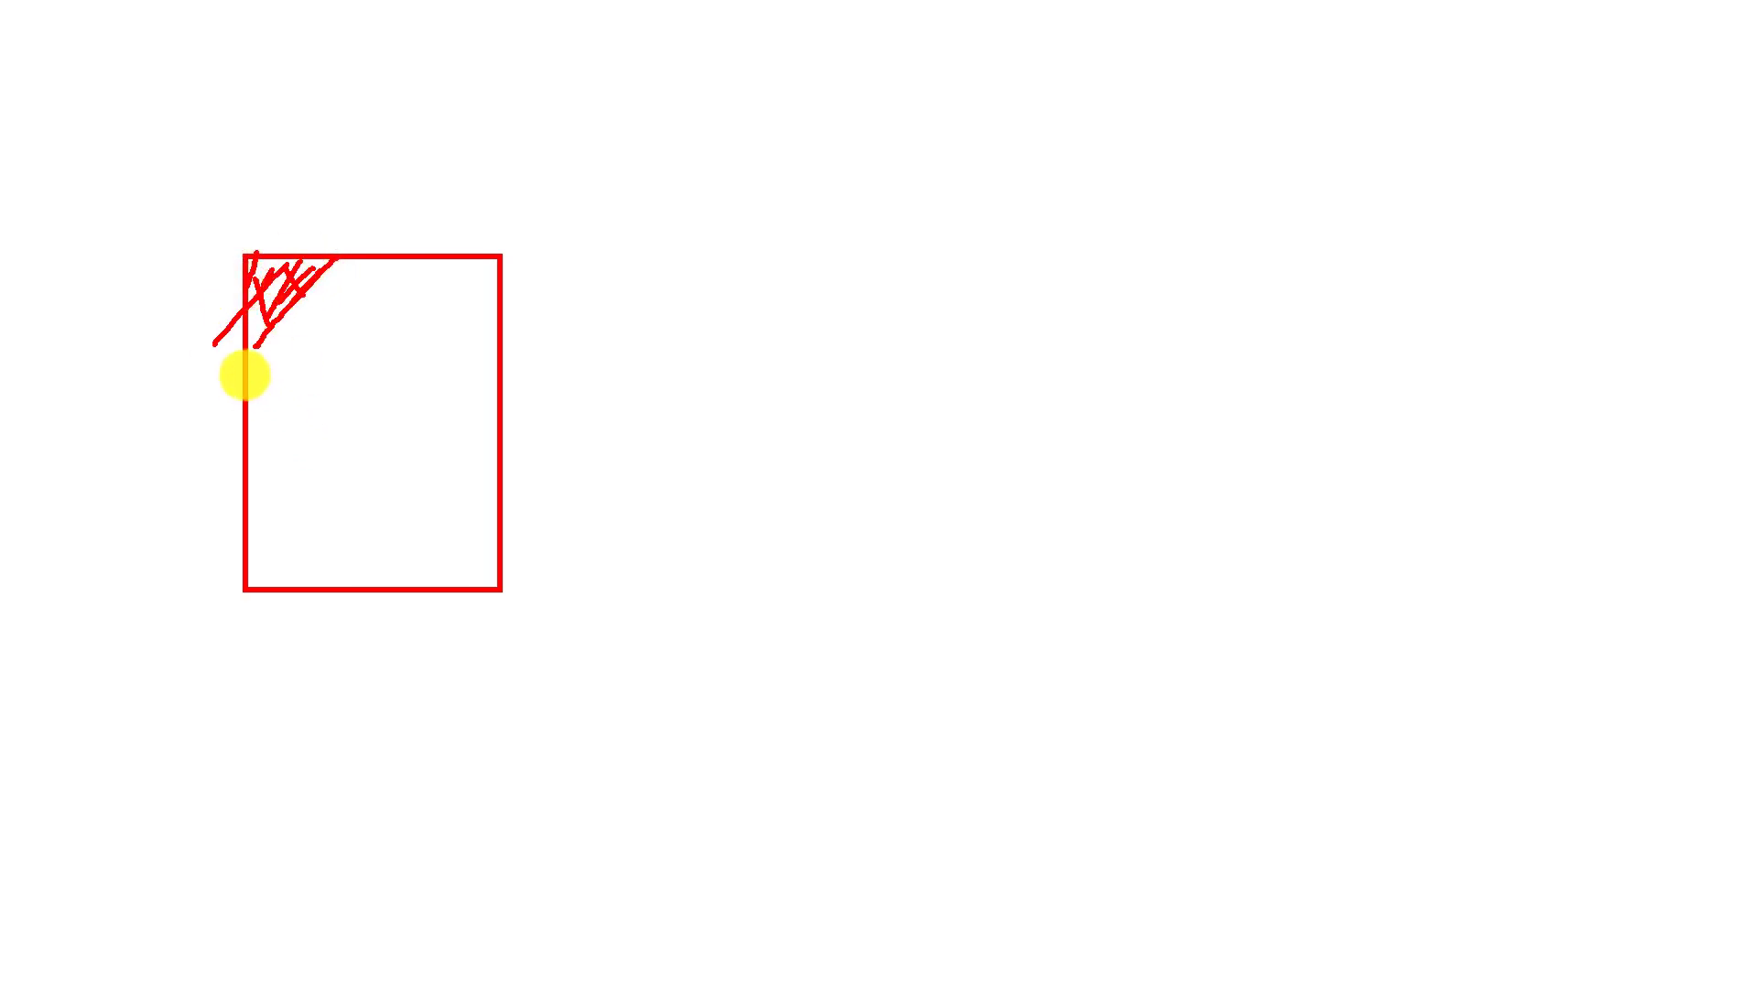